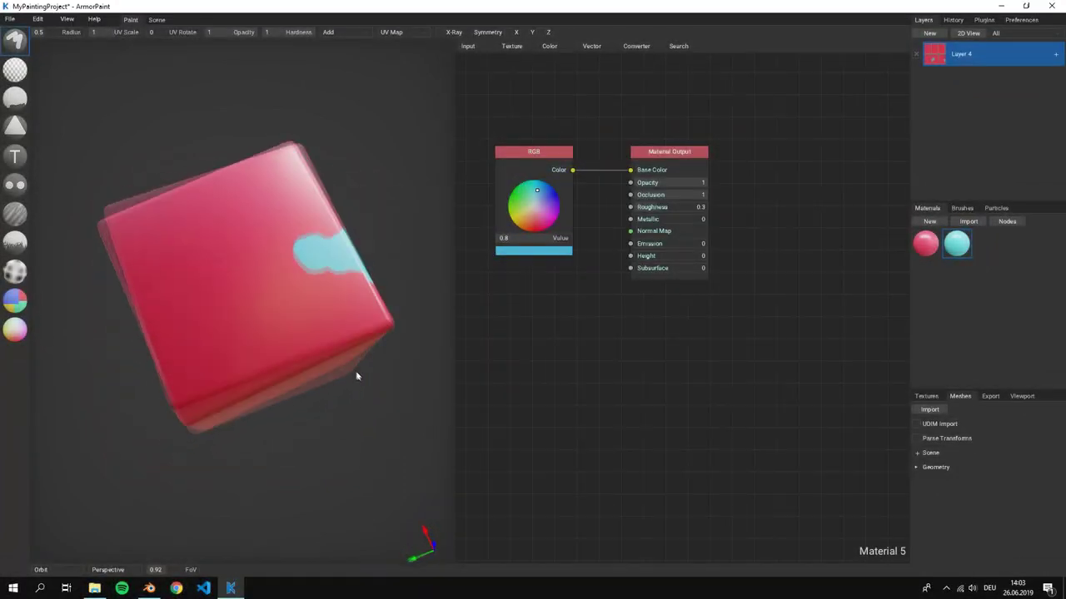
# Paint two cyan strokes across the pink cube and nudge the Material Output node.
pyautogui.moveTo(357, 339)
pyautogui.mouseDown()
pyautogui.moveTo(292, 326)
pyautogui.moveTo(250, 297)
pyautogui.mouseUp()
pyautogui.moveTo(250, 297); pyautogui.dragTo(293, 293, button='right')
pyautogui.scroll(2, 293, 293)
pyautogui.moveTo(700, 210); pyautogui.dragTo(723, 222)
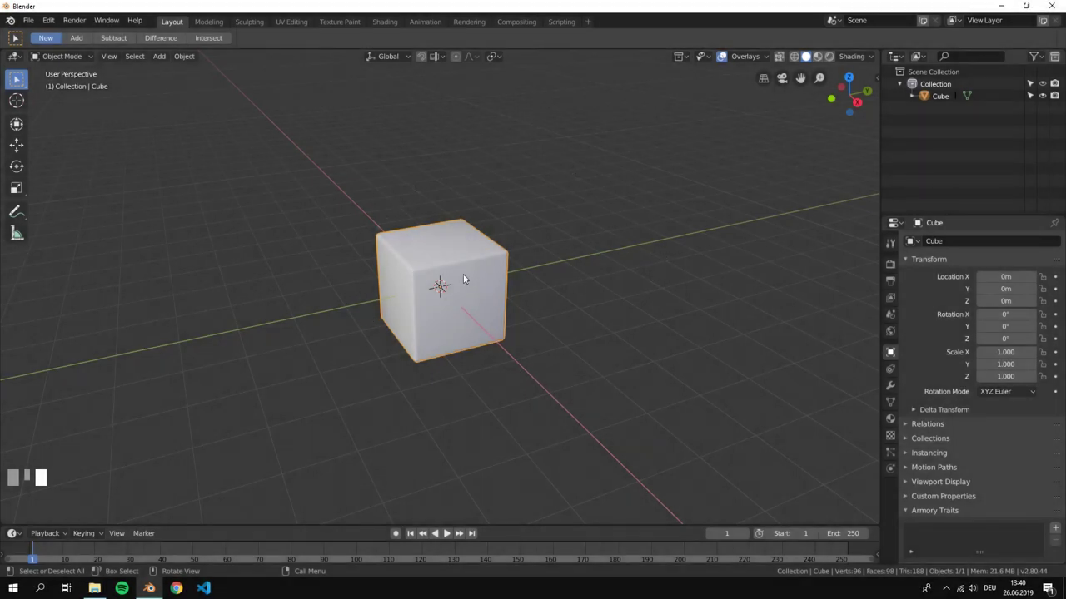
# Orbit around the cube and switch it into Edit Mode.
pyautogui.moveTo(464, 279); pyautogui.dragTo(492, 275, button='middle')
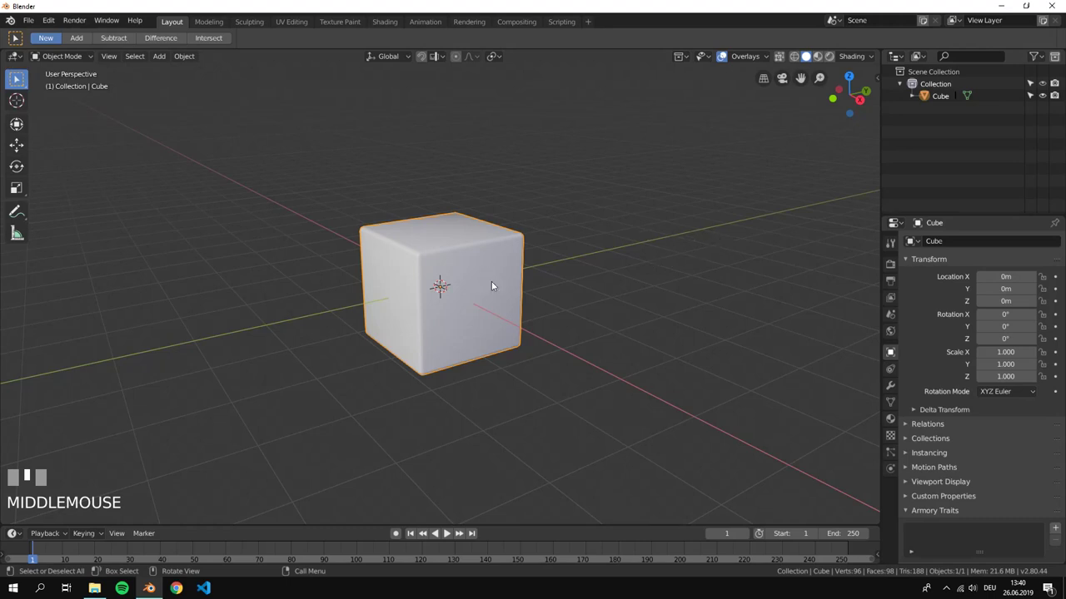
pyautogui.scroll(2, 491, 285)
pyautogui.moveTo(483, 281); pyautogui.dragTo(438, 281, button='middle')
pyautogui.press('Tab')
pyautogui.press('Tab')
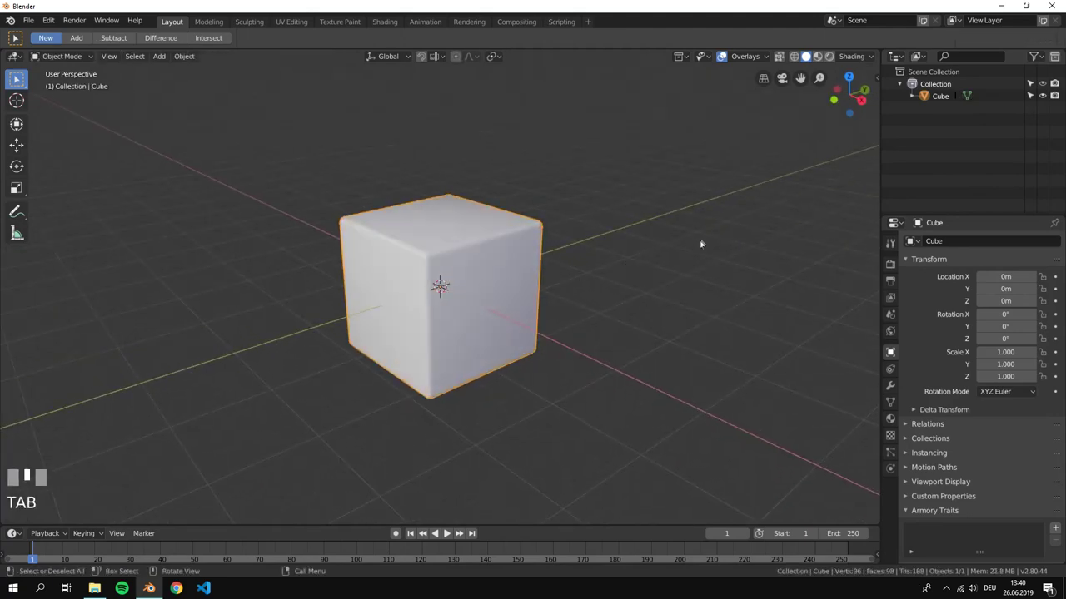
# Split the 3D view into two areas and make the right one a UV Editor.
pyautogui.moveTo(878, 52); pyautogui.dragTo(385, 106)
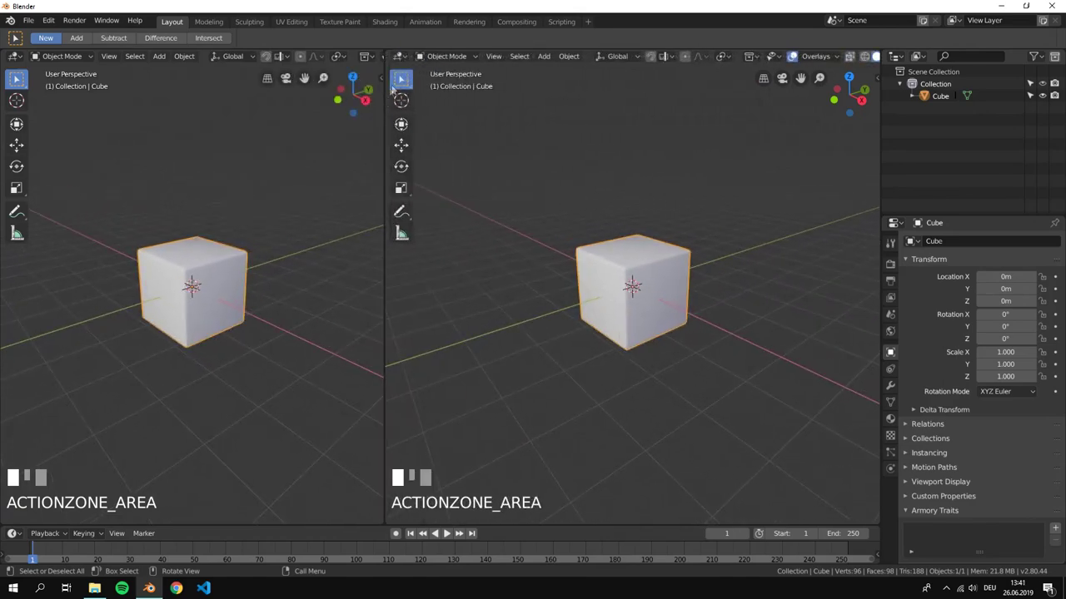
pyautogui.click(403, 59)
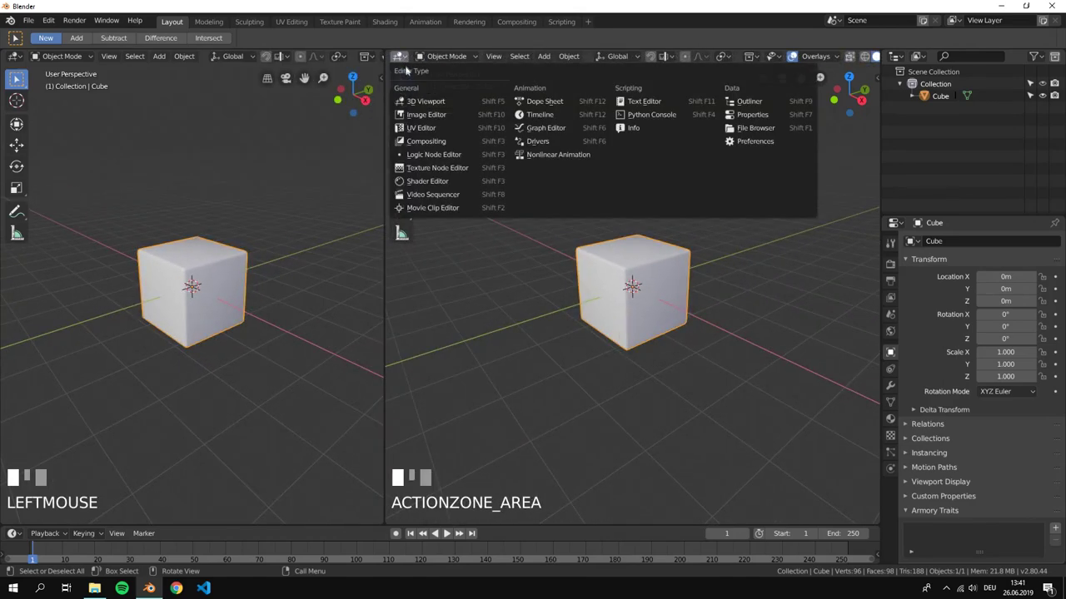
pyautogui.click(470, 134)
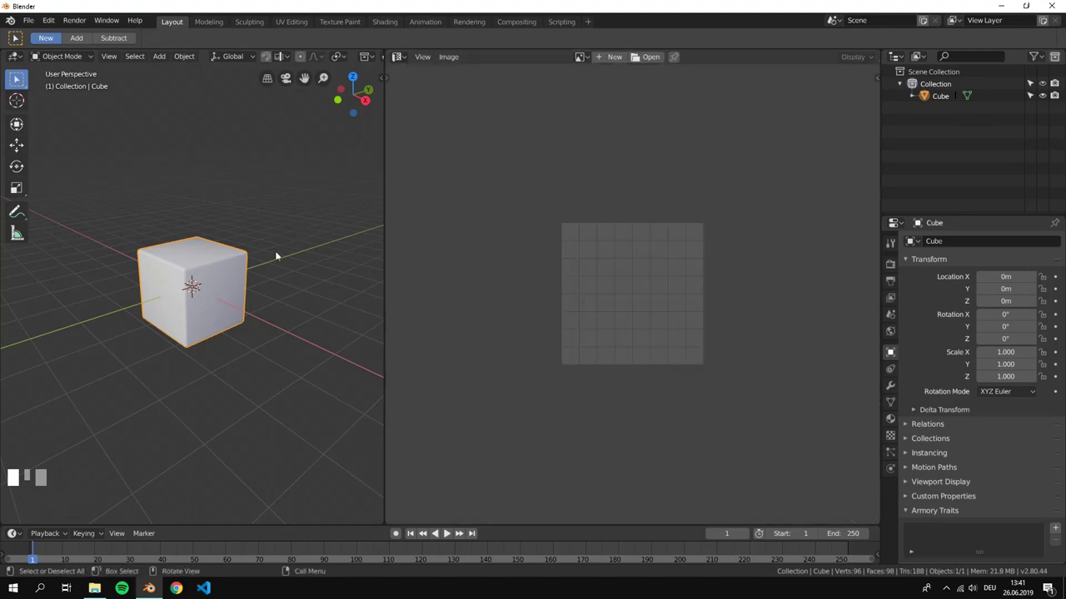
pyautogui.scroll(2, 276, 257)
# In Edit Mode, unwrap the cube's mesh with the standard Unwrap option.
pyautogui.press('Tab')
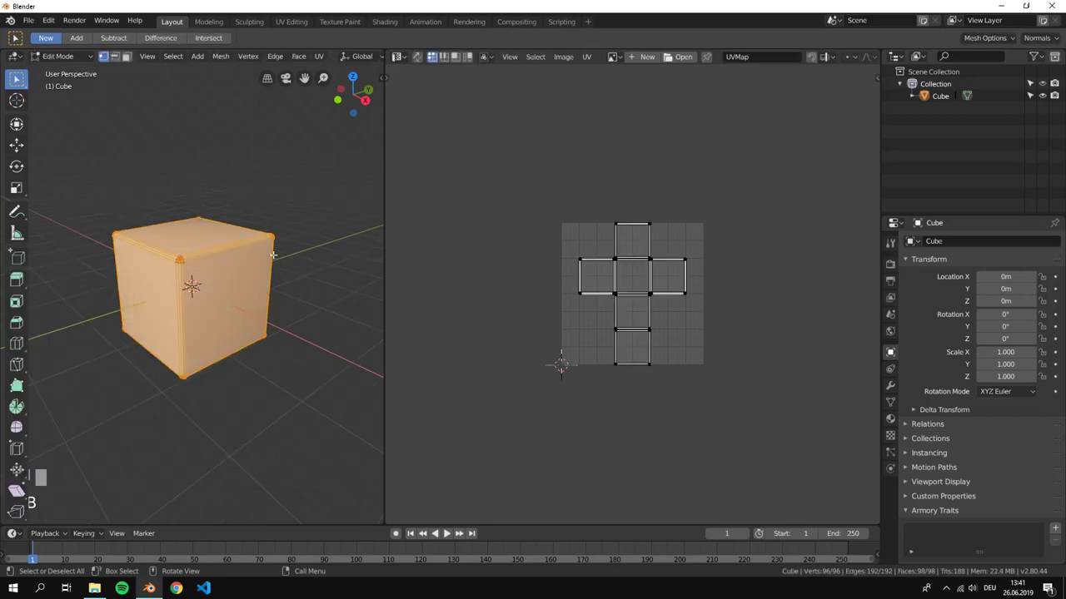
pyautogui.scroll(4, 609, 255)
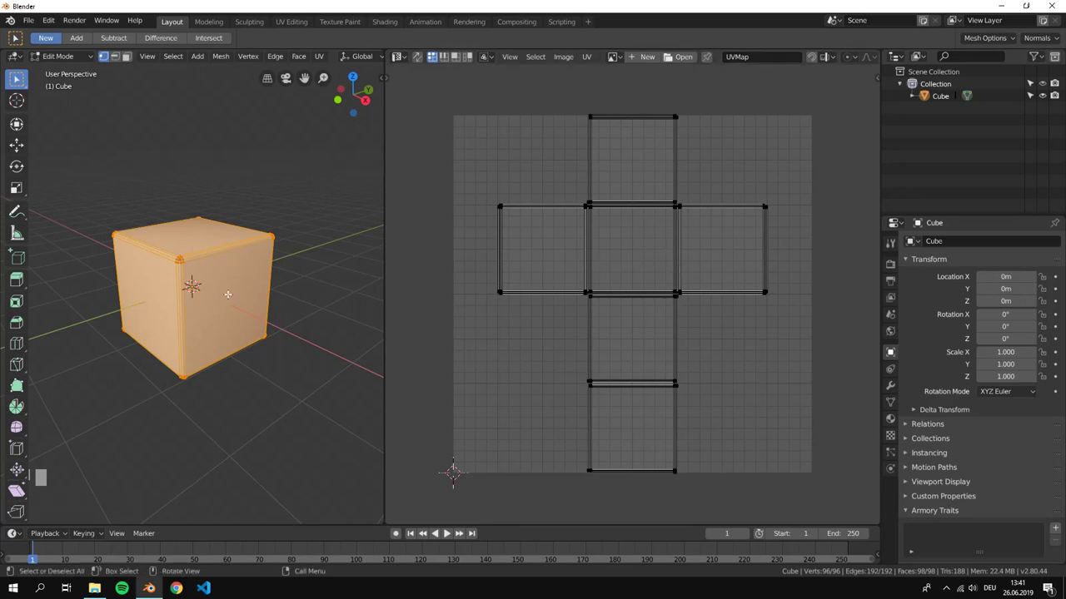
pyautogui.press('u')
pyautogui.press('Tab')
pyautogui.press('Tab')
pyautogui.press('u')
pyautogui.moveTo(244, 201); pyautogui.dragTo(258, 226)
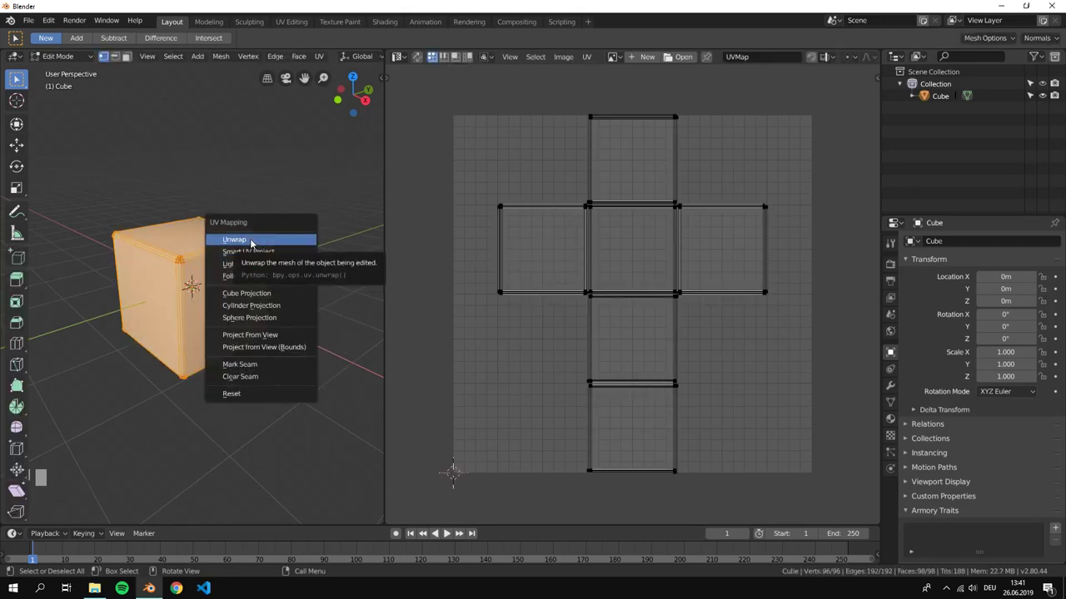
pyautogui.click(250, 242)
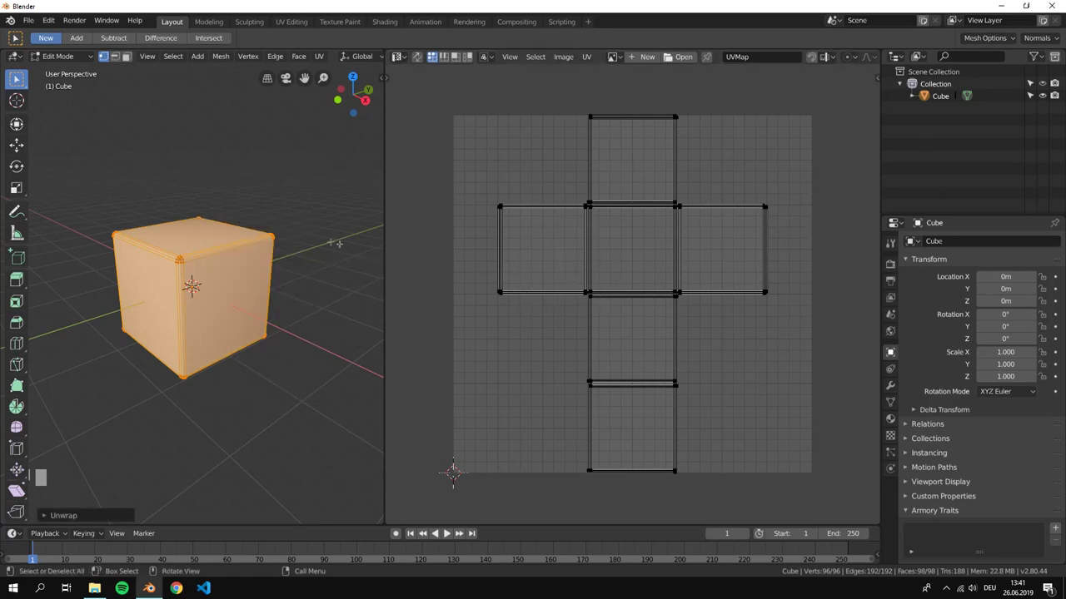
# Re-unwrap the cube with Smart UV Project at default settings and inspect the layout.
pyautogui.press('u')
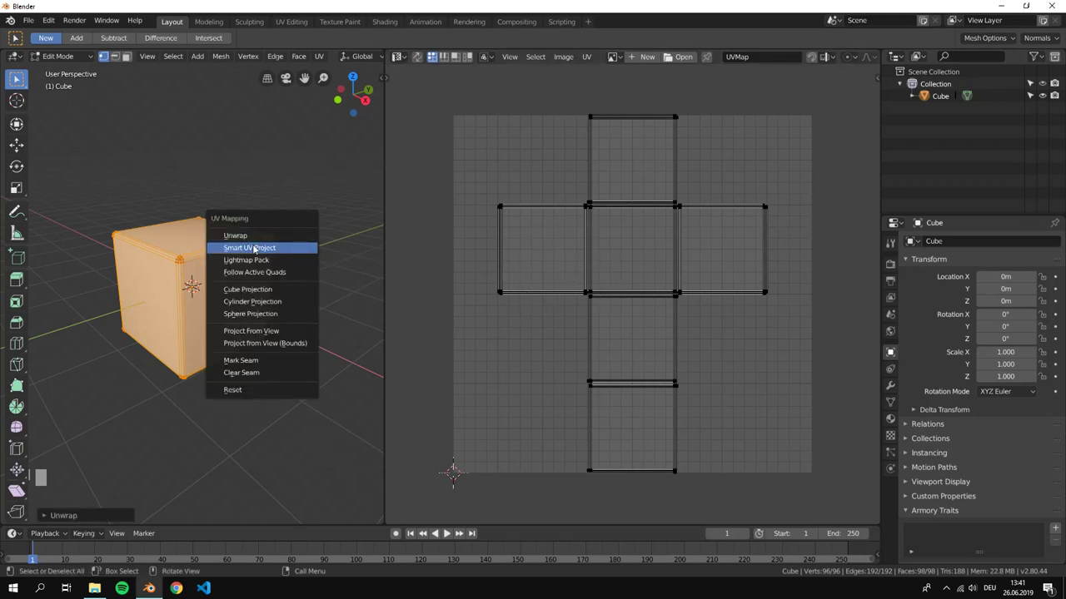
pyautogui.click(296, 250)
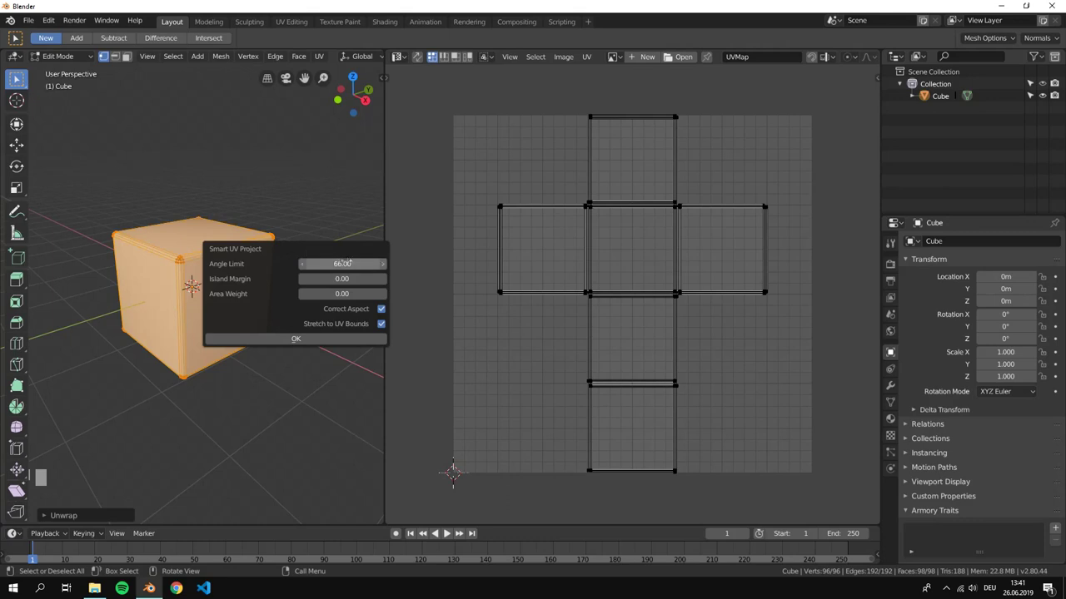
pyautogui.click(358, 337)
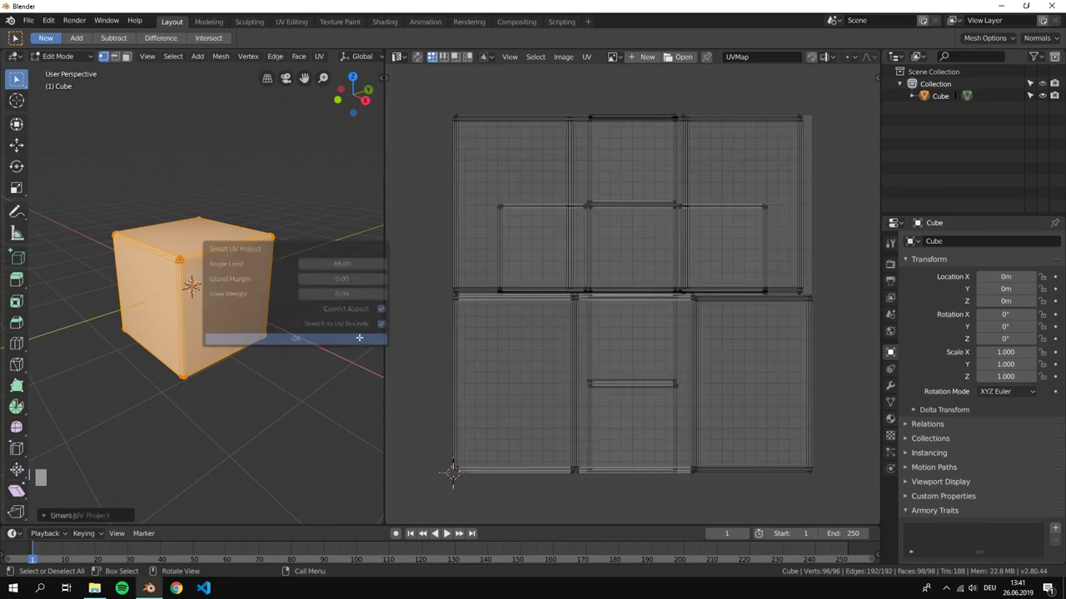
pyautogui.scroll(-4, 603, 366)
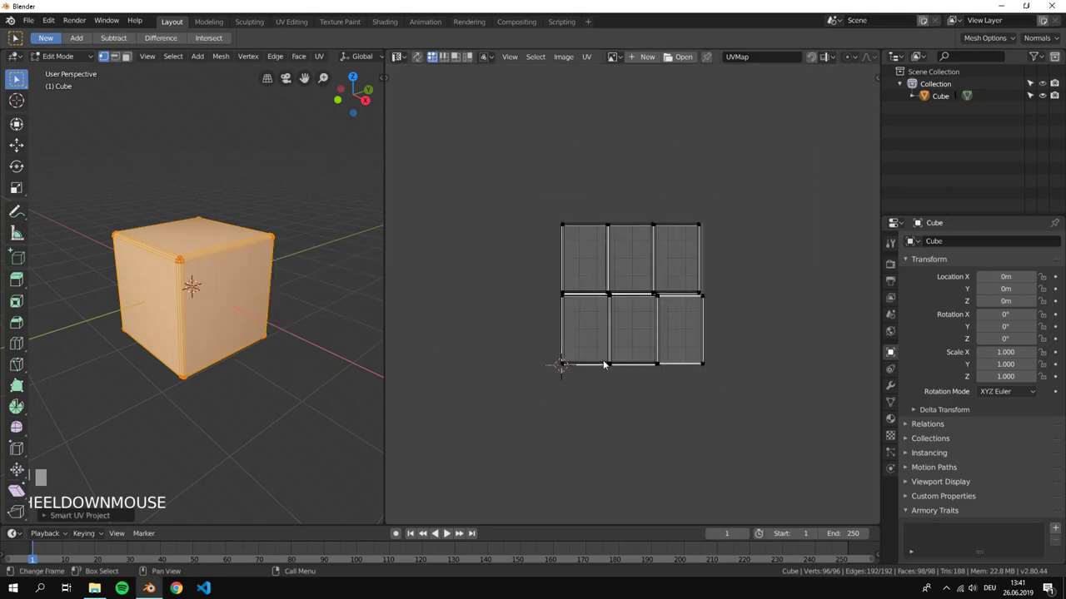
pyautogui.scroll(9, 602, 361)
pyautogui.scroll(2, 468, 297)
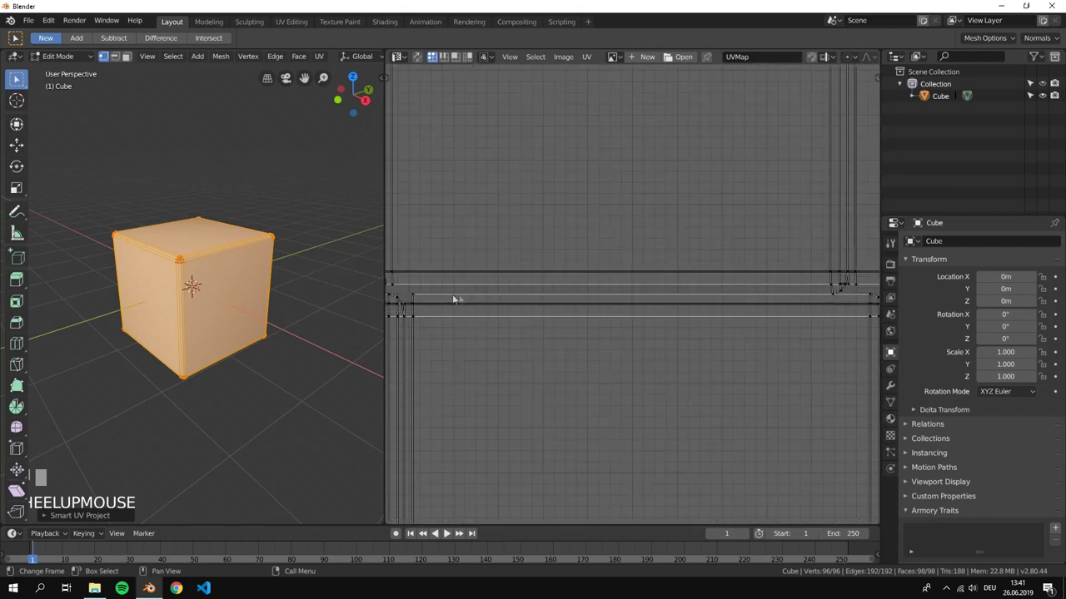
pyautogui.scroll(-6, 476, 291)
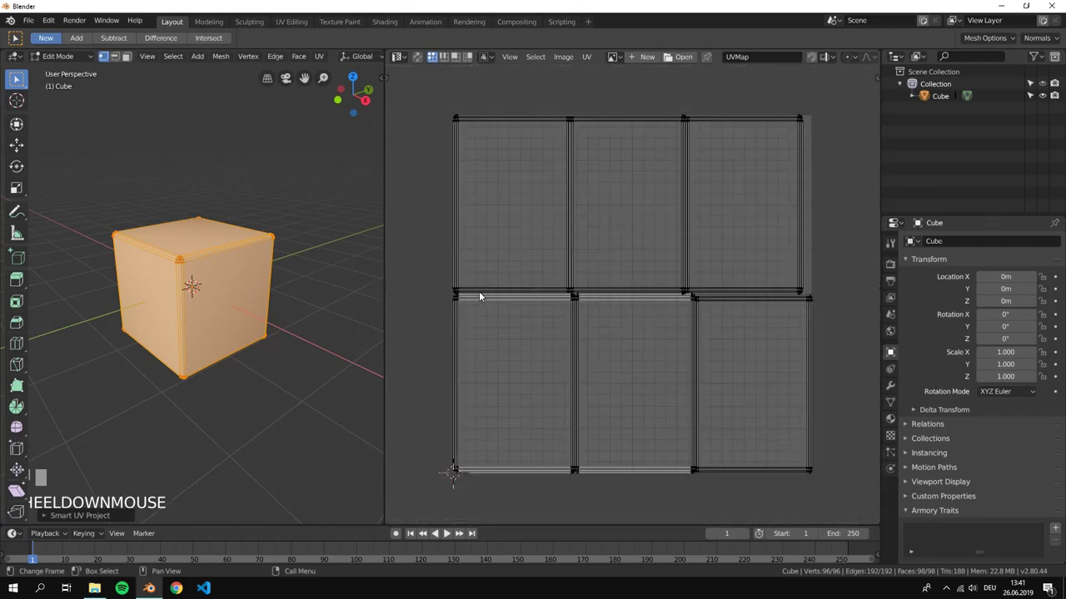
# Apply Smart UV Project with Island Margin 0.06, then return to Object Mode.
pyautogui.press('u')
pyautogui.click(265, 225)
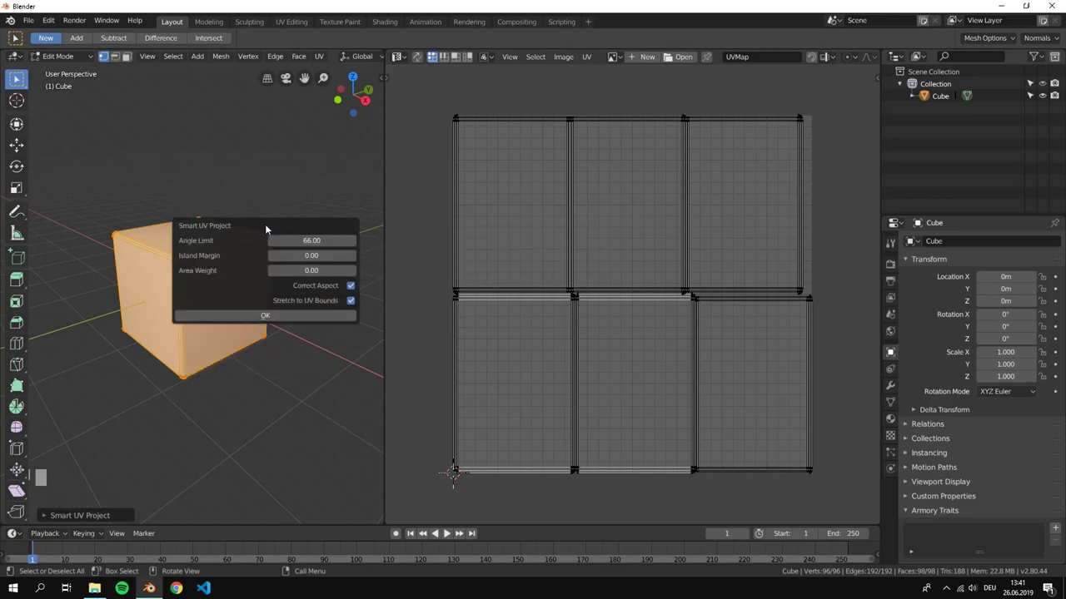
pyautogui.moveTo(353, 256); pyautogui.dragTo(276, 255)
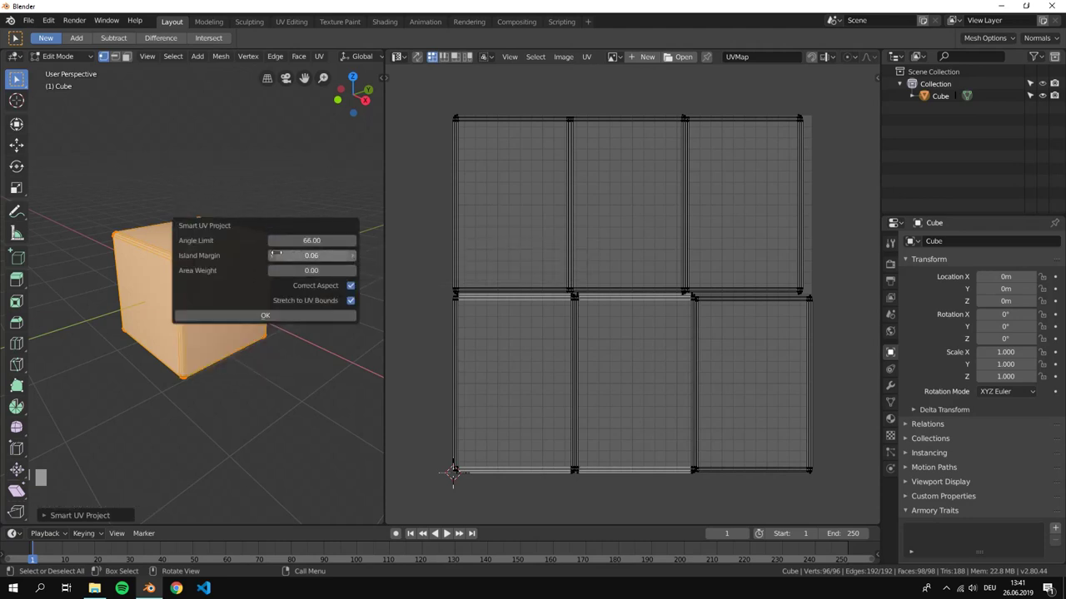
pyautogui.click(297, 316)
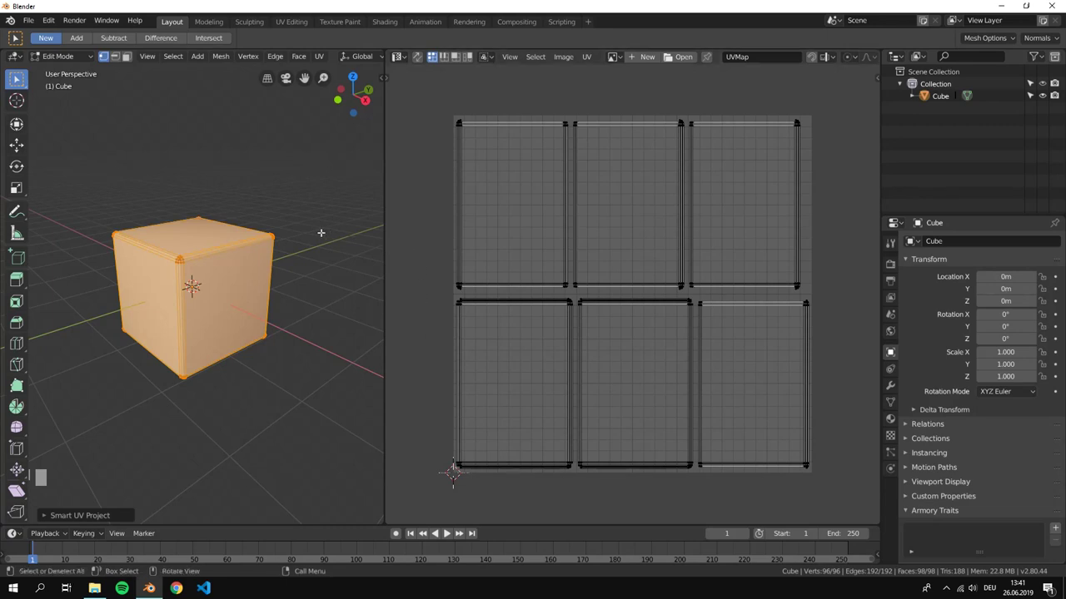
pyautogui.press('Tab')
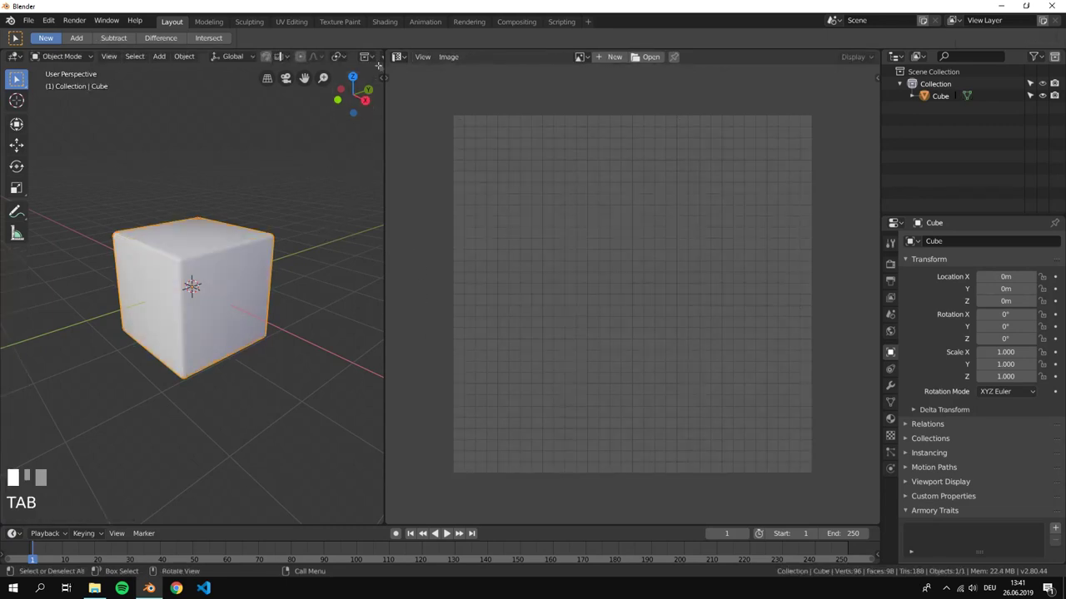
# Rejoin the split areas and open the Wavefront OBJ export in the Tutorial folder.
pyautogui.moveTo(383, 54); pyautogui.dragTo(690, 68)
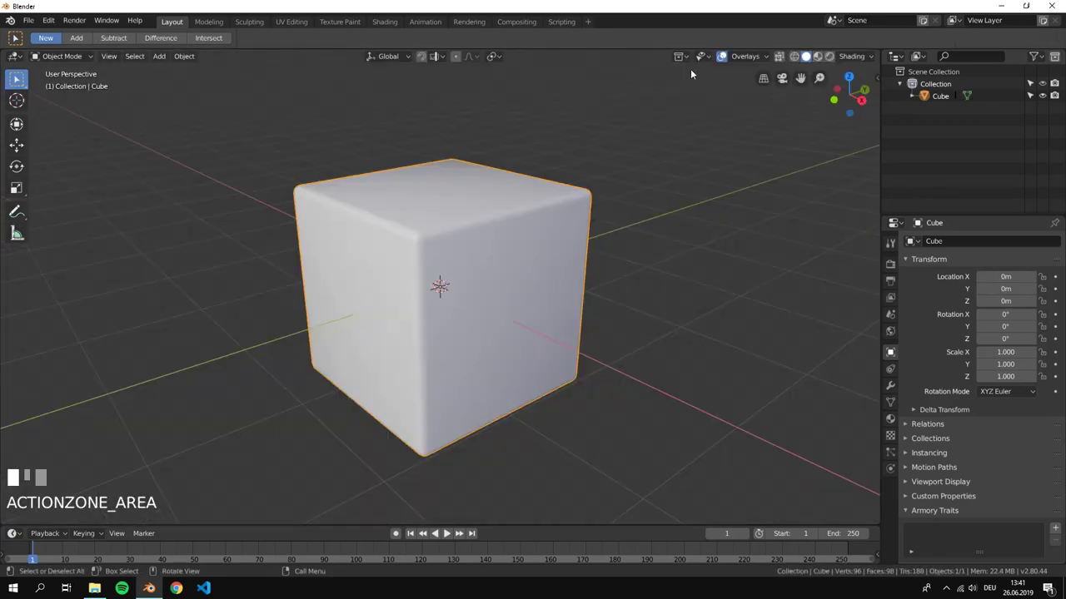
pyautogui.scroll(-3, 514, 264)
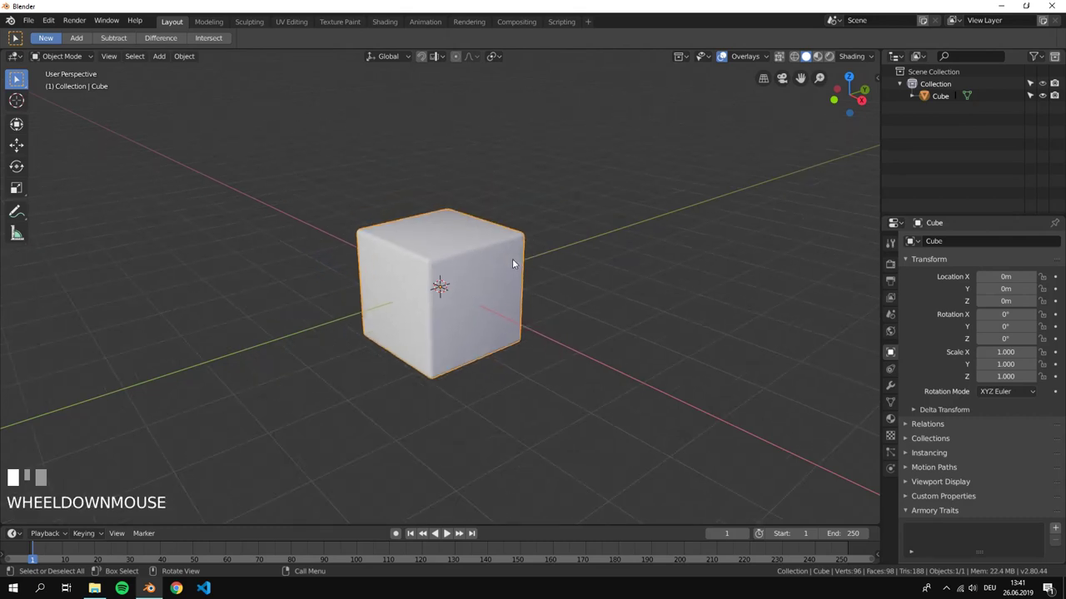
pyautogui.click(29, 20)
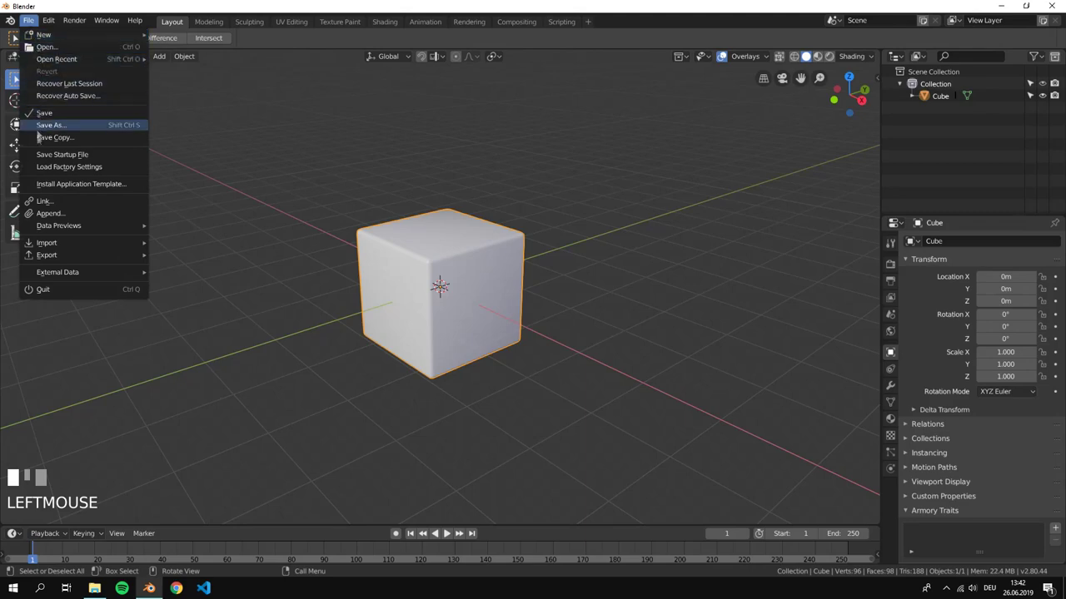
pyautogui.moveTo(41, 257)
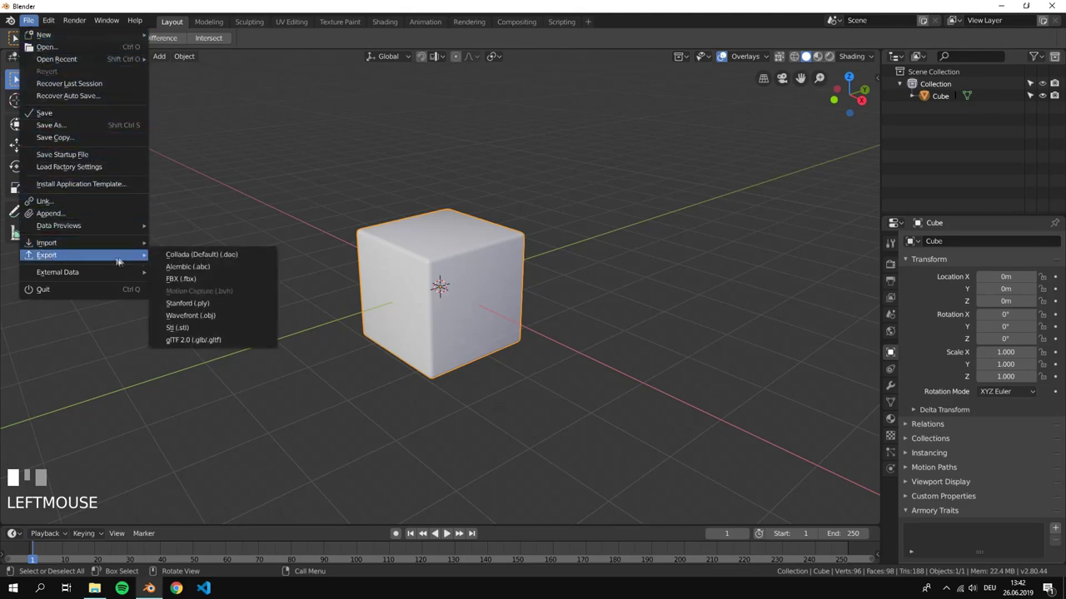
pyautogui.click(243, 316)
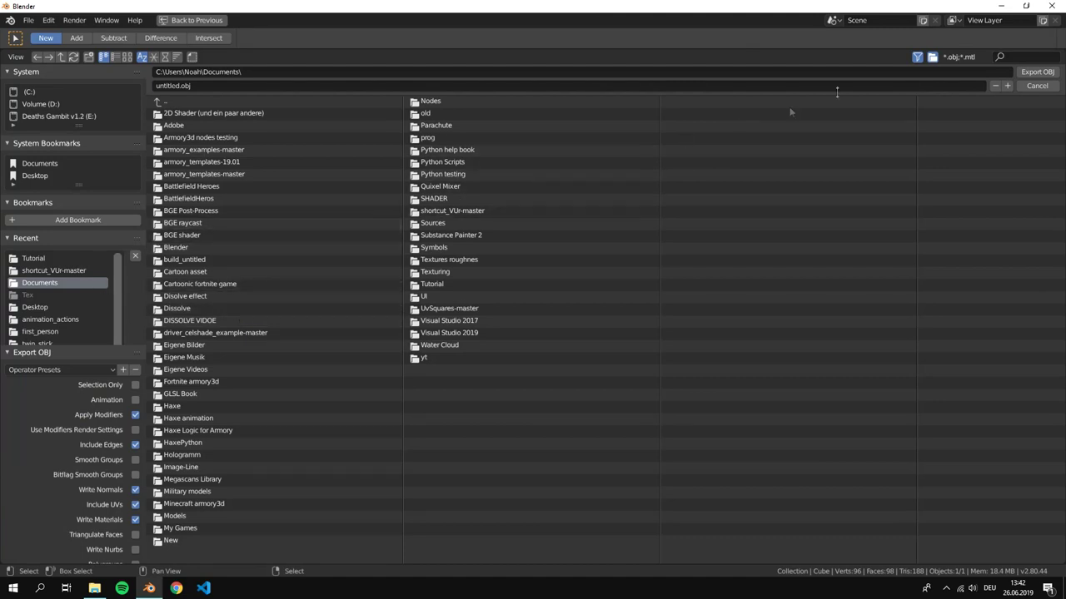
pyautogui.click(1032, 56)
pyautogui.write('ts\\Tut')
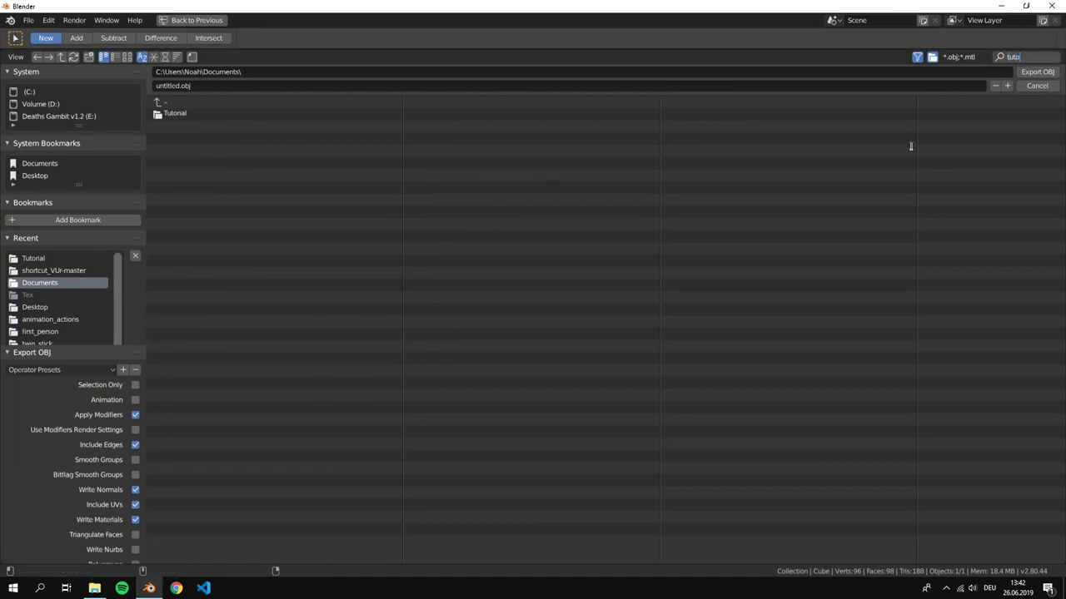
pyautogui.write('o')
pyautogui.press('Return')
pyautogui.click(219, 114)
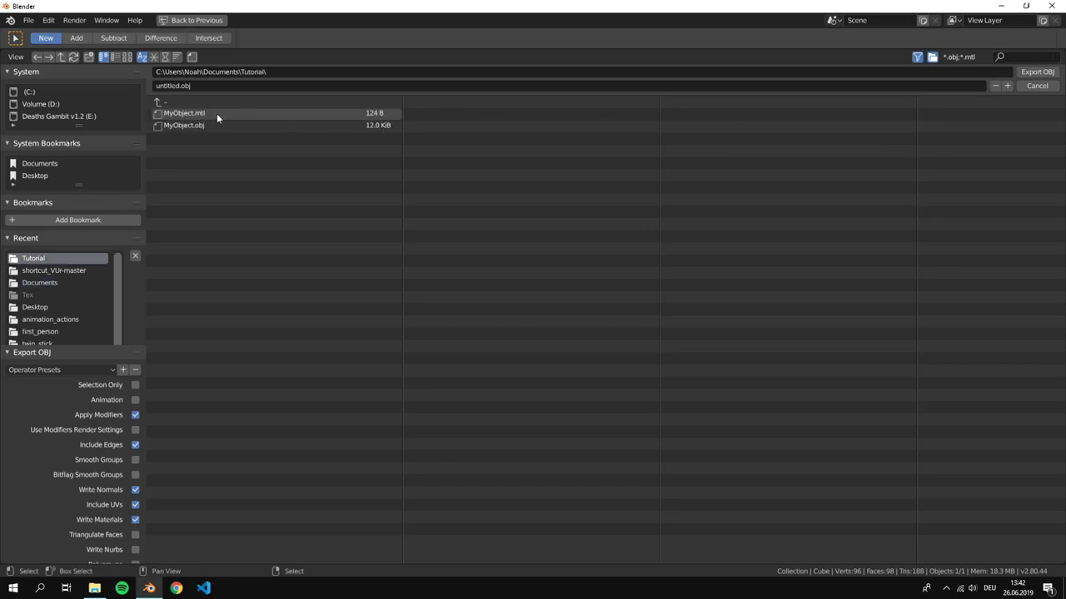
# Name the export MyObject.obj and export it, replacing the existing file.
pyautogui.click(163, 86)
pyautogui.write('MyObject')
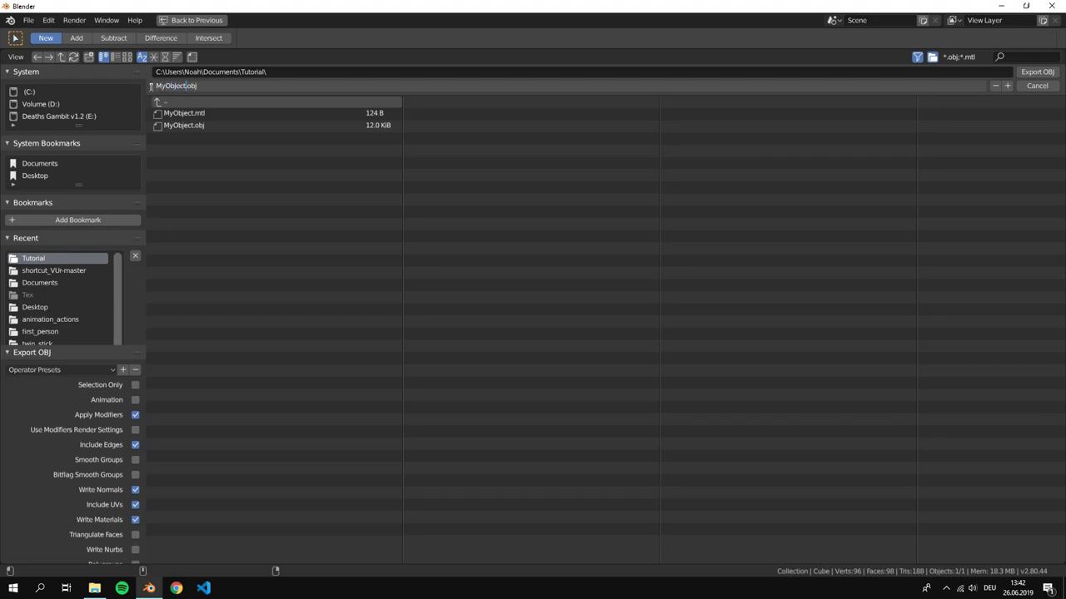
pyautogui.press('Return')
pyautogui.click(1037, 71)
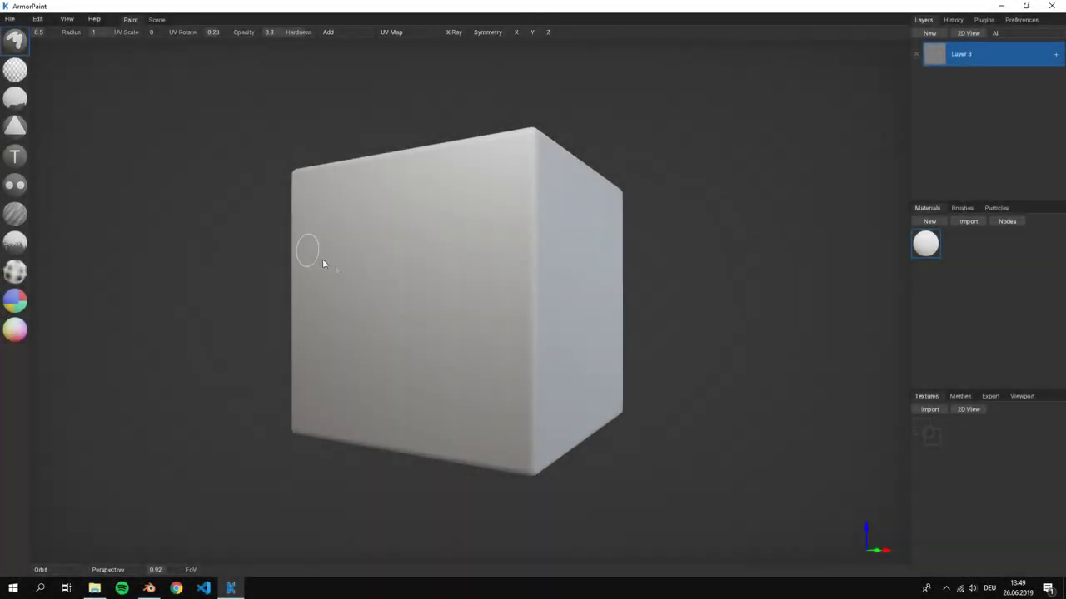
pyautogui.moveTo(519, 196)
pyautogui.mouseDown(button='right')
pyautogui.moveTo(470, 250)
pyautogui.moveTo(269, 231)
pyautogui.moveTo(324, 221)
pyautogui.moveTo(353, 171)
pyautogui.moveTo(466, 162)
pyautogui.moveTo(513, 206)
pyautogui.moveTo(509, 225)
pyautogui.moveTo(471, 228)
pyautogui.moveTo(500, 283)
pyautogui.moveTo(385, 239)
pyautogui.moveTo(364, 261)
pyautogui.moveTo(459, 250)
pyautogui.moveTo(405, 238)
pyautogui.moveTo(421, 255)
pyautogui.mouseUp(button='right')
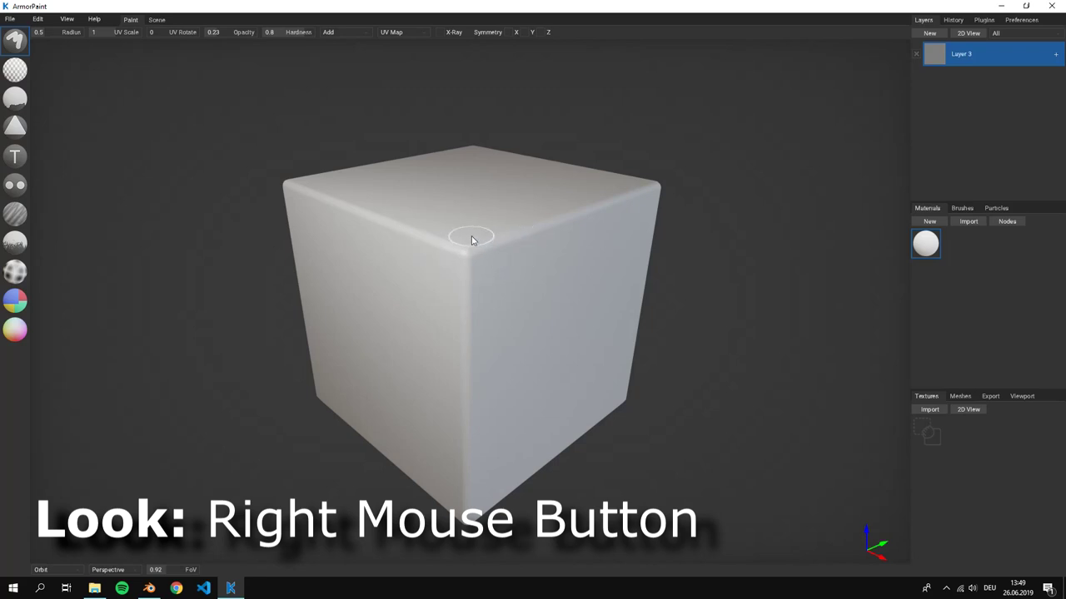
pyautogui.moveTo(474, 230); pyautogui.dragTo(471, 240, button='right')
pyautogui.scroll(-3, 497, 302)
pyautogui.scroll(5, 488, 306)
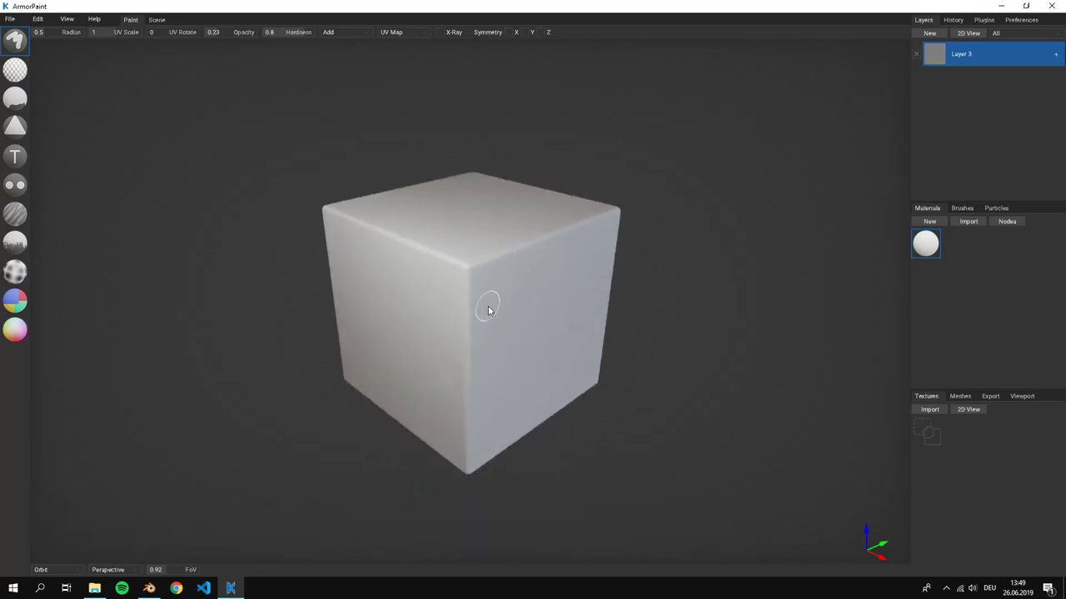
pyautogui.scroll(3, 479, 265)
pyautogui.scroll(-4, 477, 265)
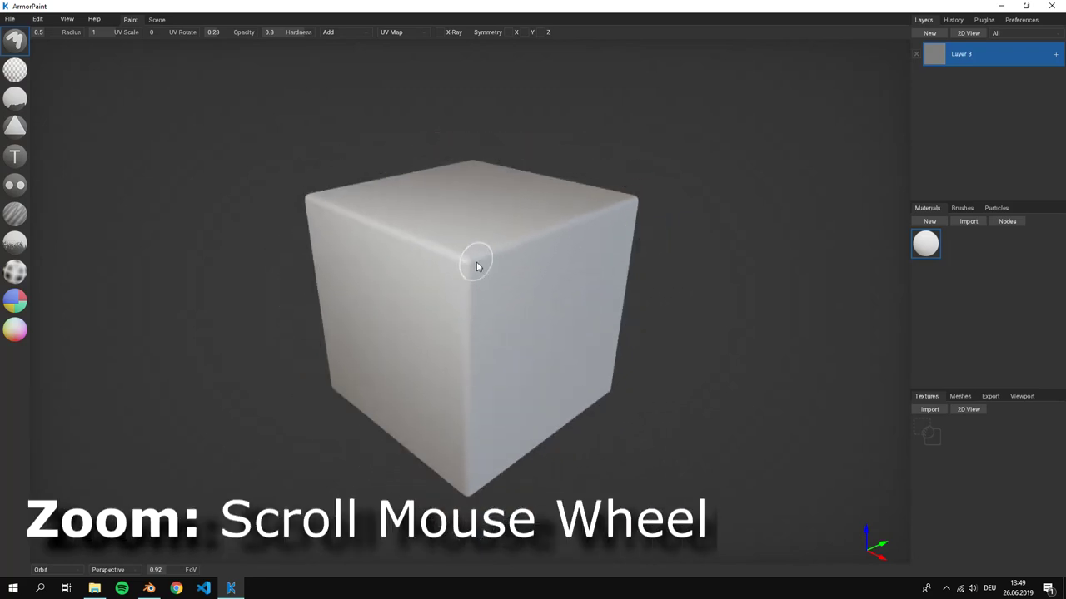
pyautogui.scroll(4, 477, 267)
pyautogui.scroll(-2, 477, 267)
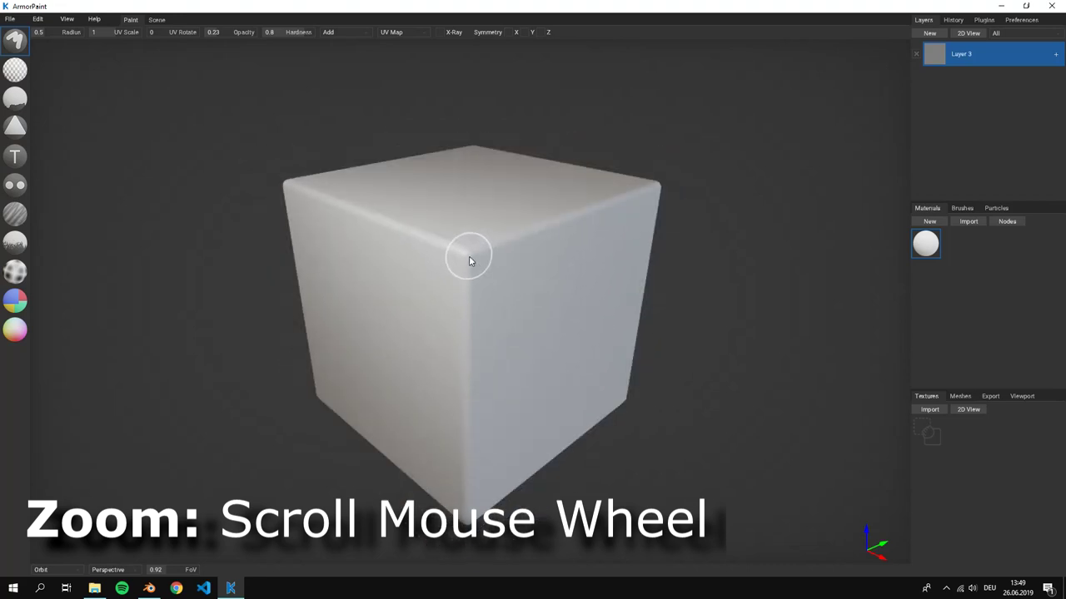
pyautogui.scroll(2, 468, 261)
pyautogui.moveTo(469, 265); pyautogui.dragTo(428, 257, button='middle')
pyautogui.moveTo(428, 257); pyautogui.dragTo(508, 244, button='right')
pyautogui.moveTo(508, 244); pyautogui.dragTo(485, 251, button='middle')
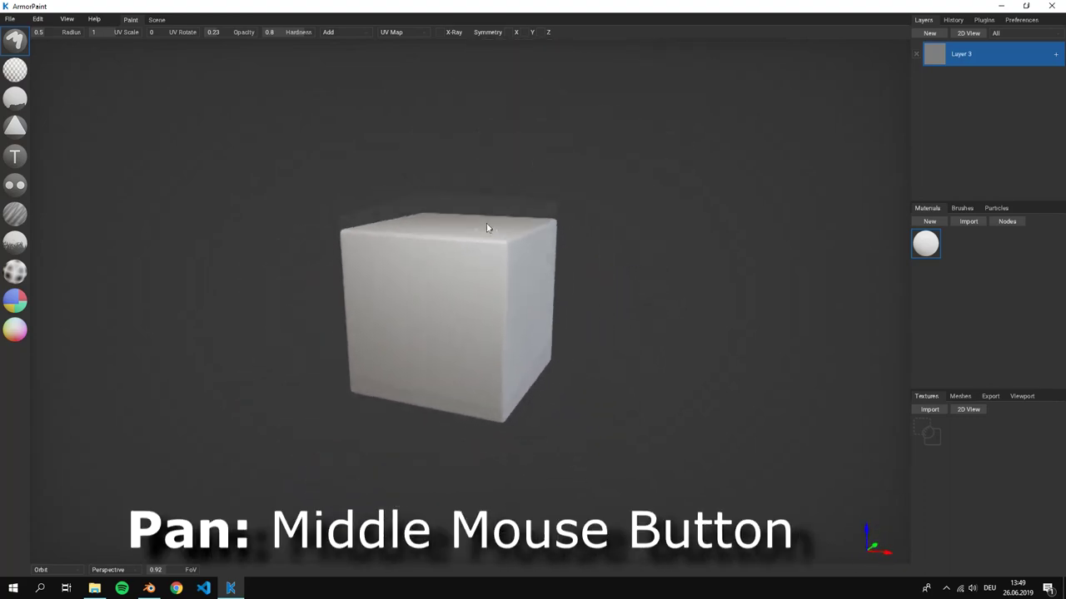
pyautogui.scroll(6, 488, 233)
pyautogui.moveTo(518, 247); pyautogui.dragTo(549, 296, button='right')
pyautogui.scroll(-4, 600, 268)
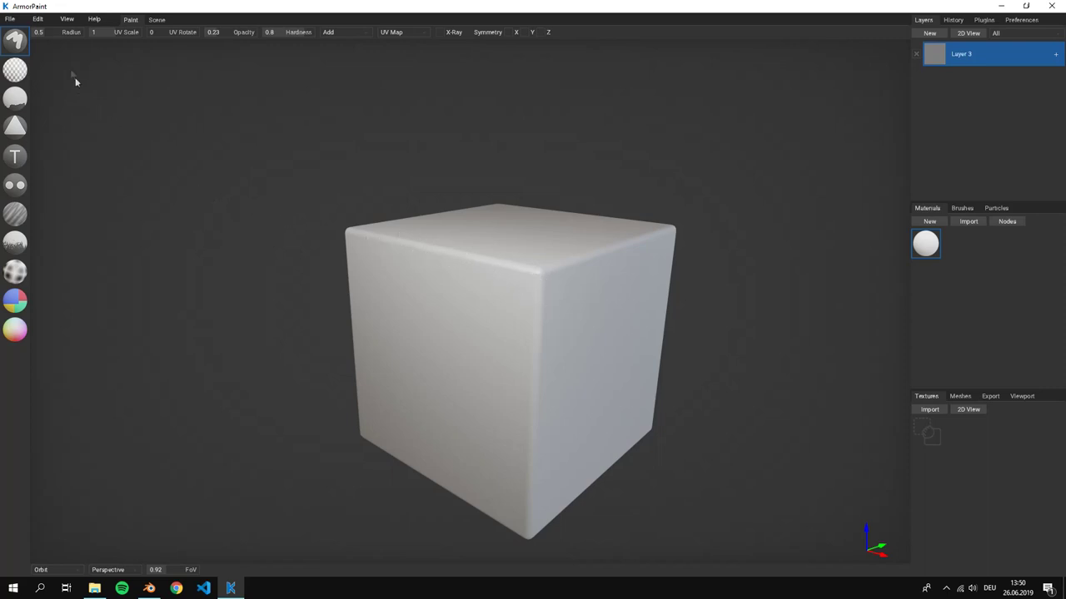
# Create a new project with type Paint, then orbit to show the cube's top face.
pyautogui.click(11, 18)
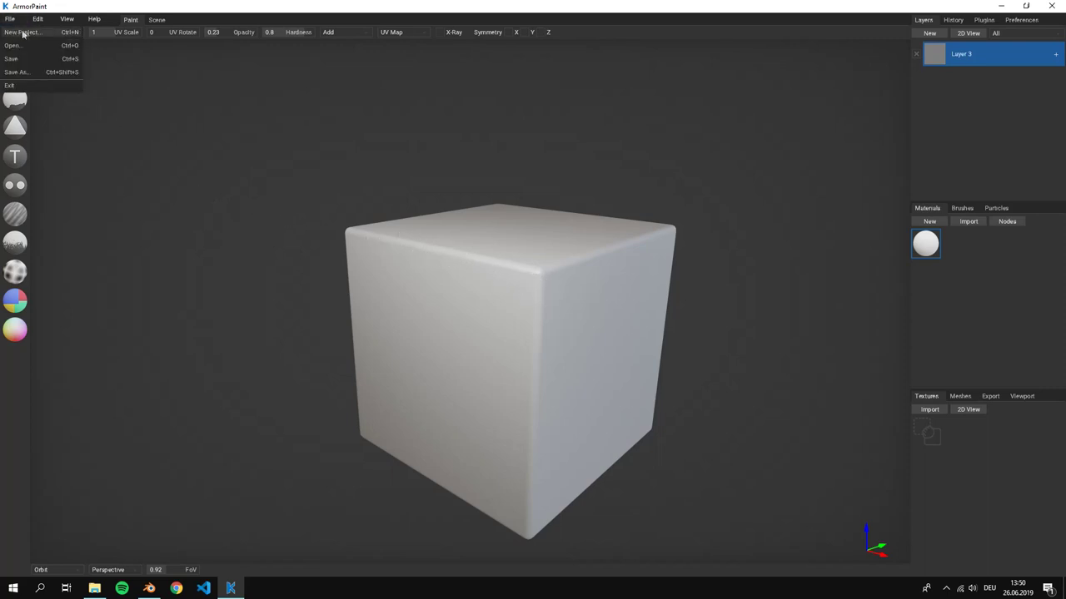
pyautogui.click(25, 31)
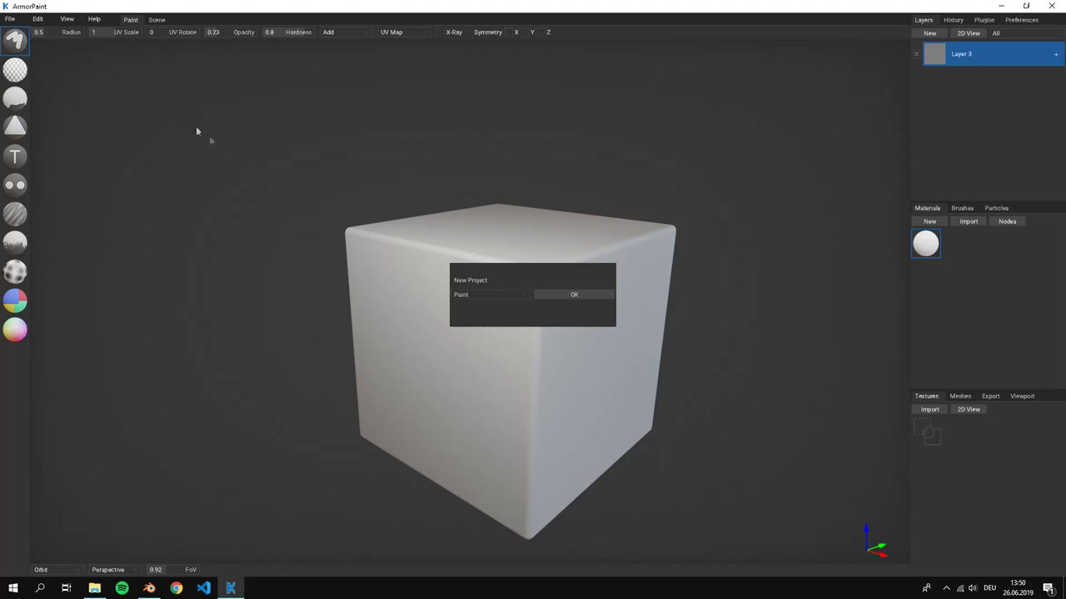
pyautogui.click(471, 295)
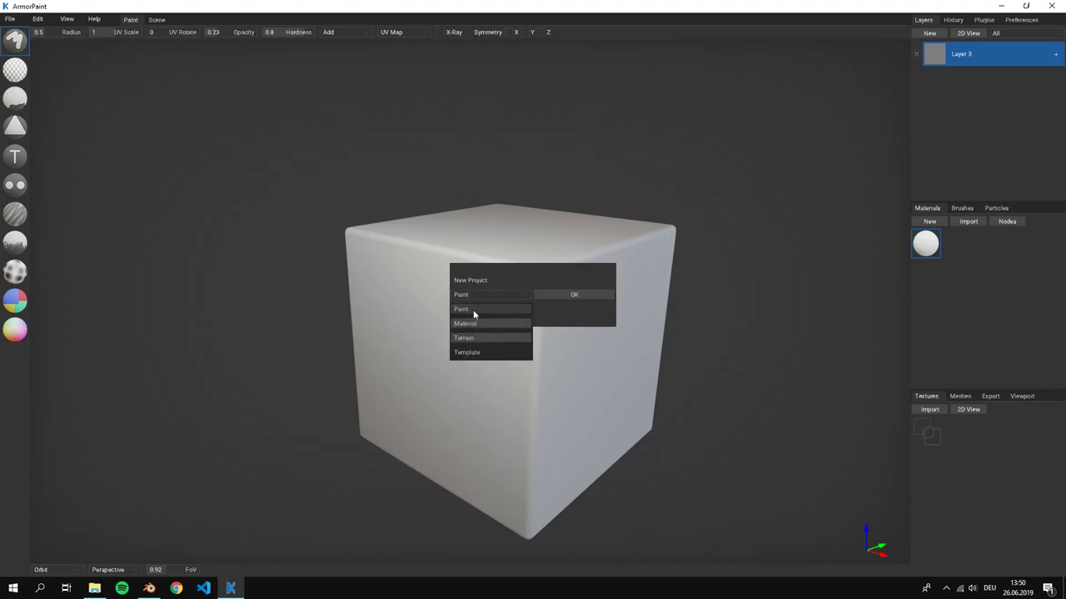
pyautogui.click(473, 309)
pyautogui.click(479, 293)
pyautogui.click(482, 298)
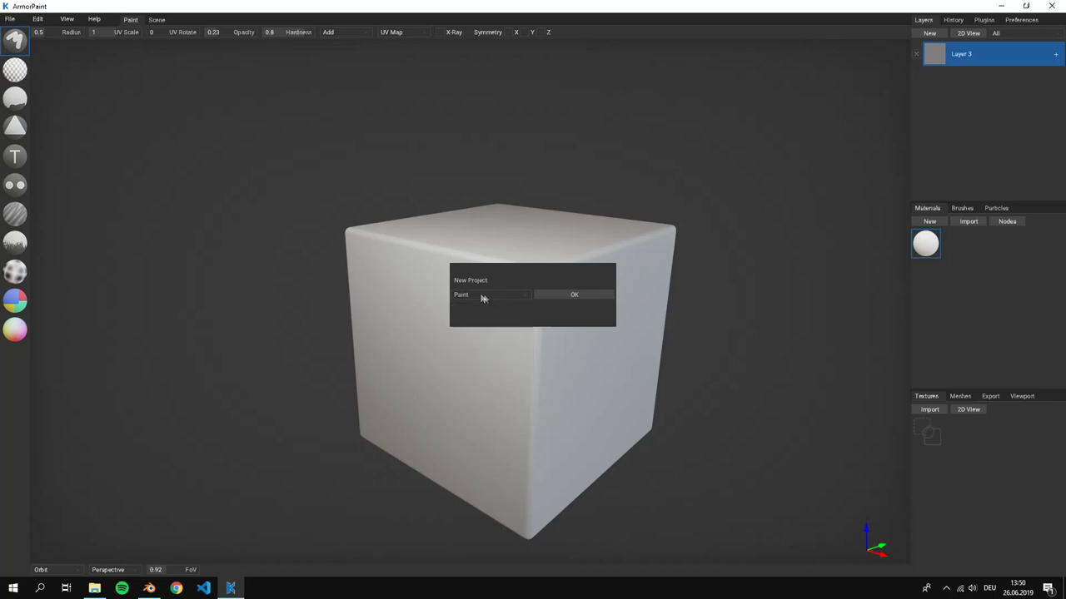
pyautogui.click(573, 297)
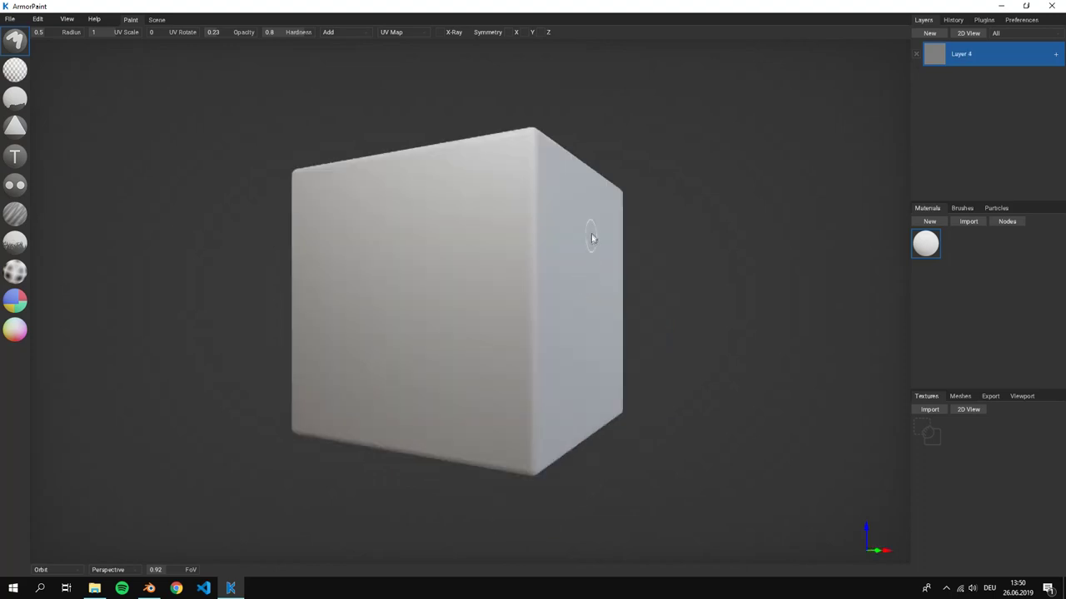
pyautogui.moveTo(588, 215)
pyautogui.mouseDown(button='right')
pyautogui.moveTo(582, 238)
pyautogui.moveTo(566, 233)
pyautogui.mouseUp(button='right')
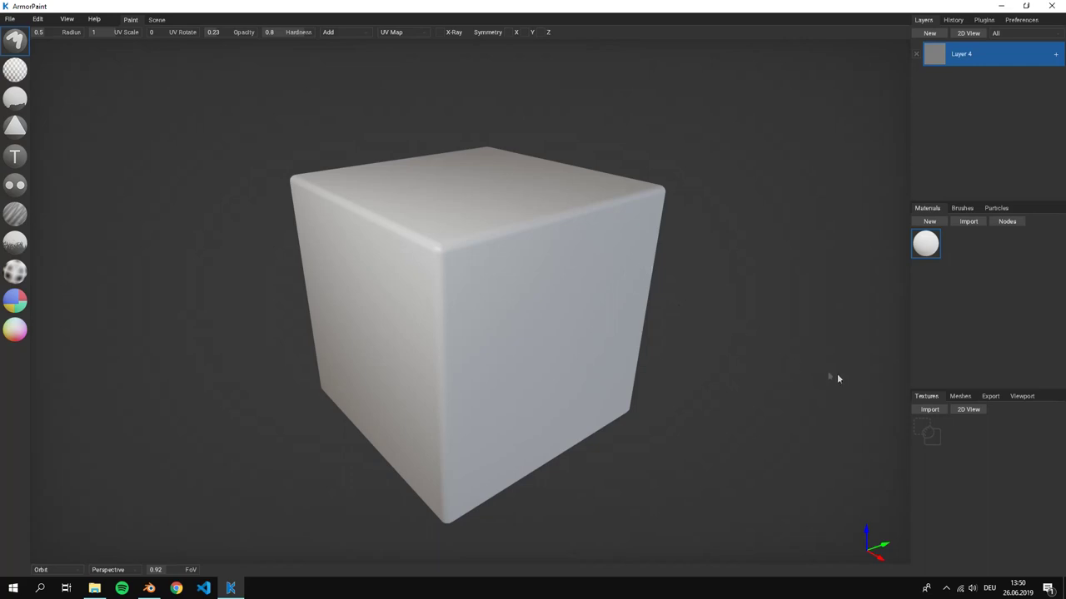
# Import MyObject.obj from the Tutorial folder in the Meshes tab and orbit to inspect it.
pyautogui.click(954, 397)
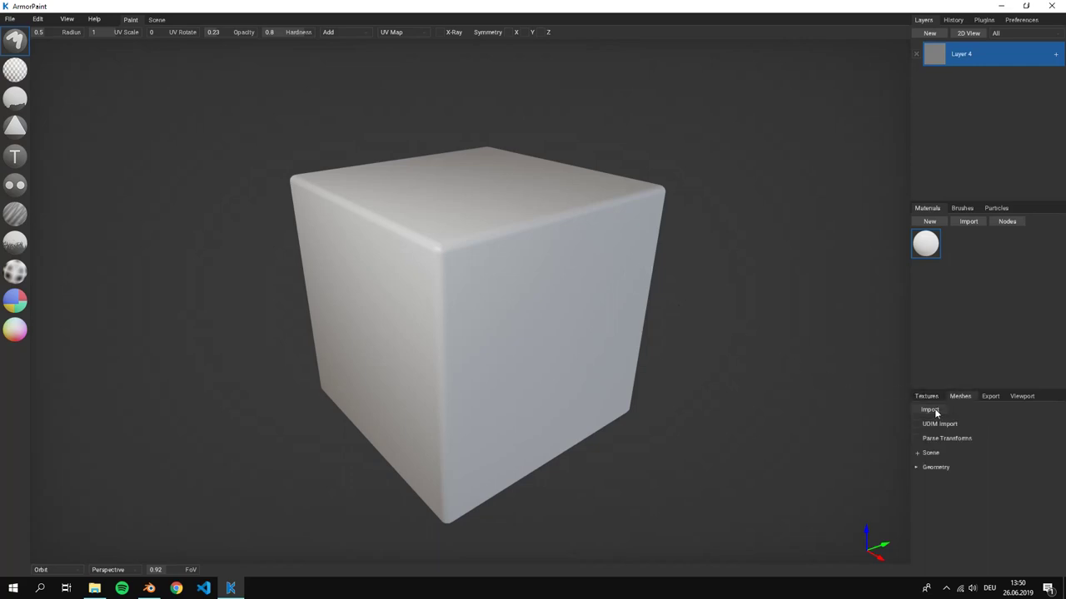
pyautogui.click(932, 410)
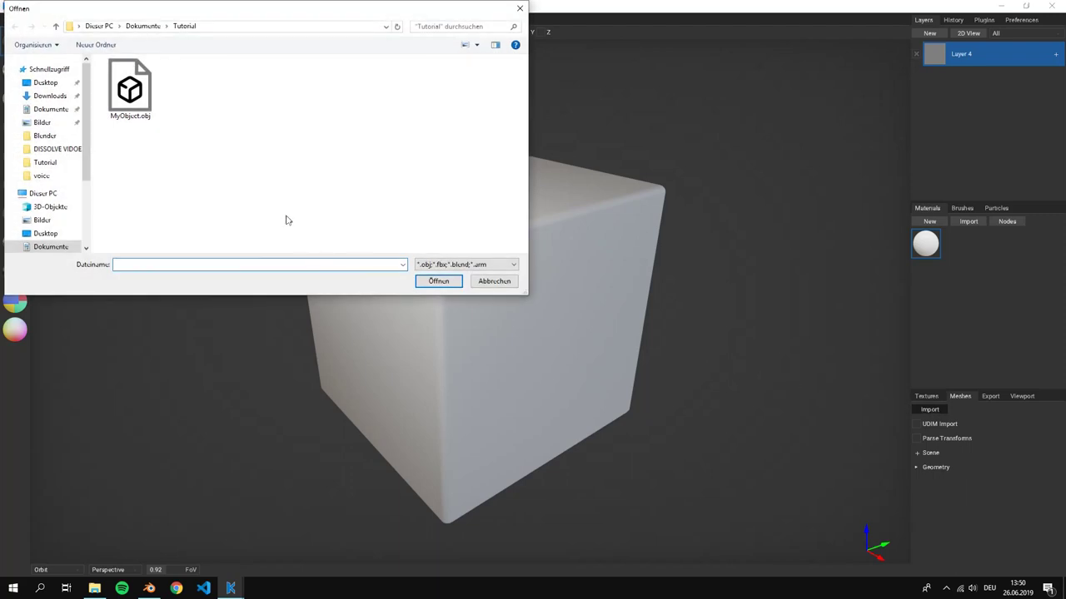
pyautogui.click(128, 116)
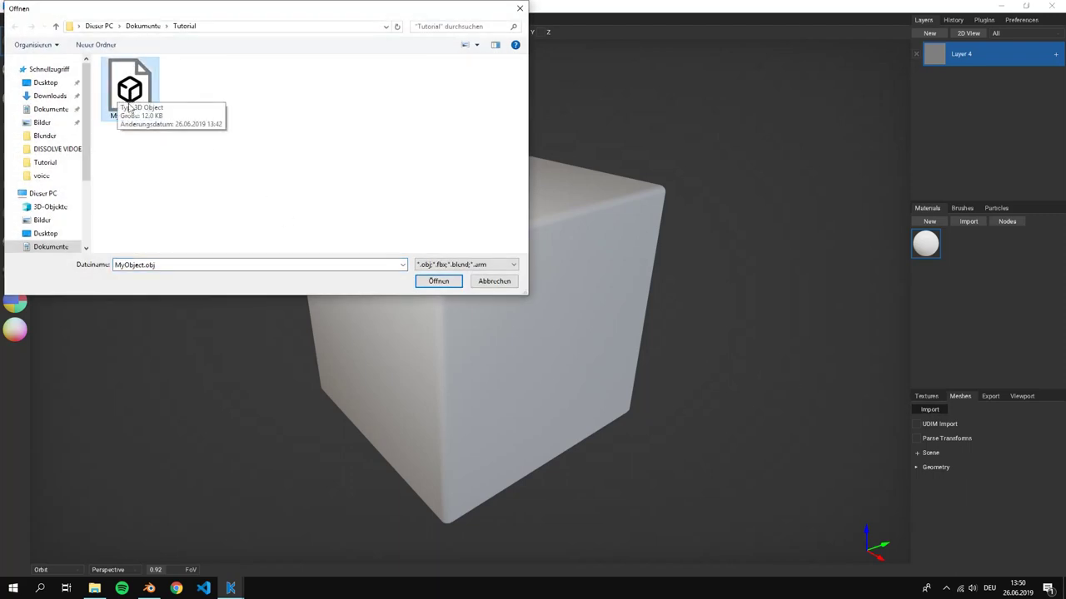
pyautogui.click(433, 280)
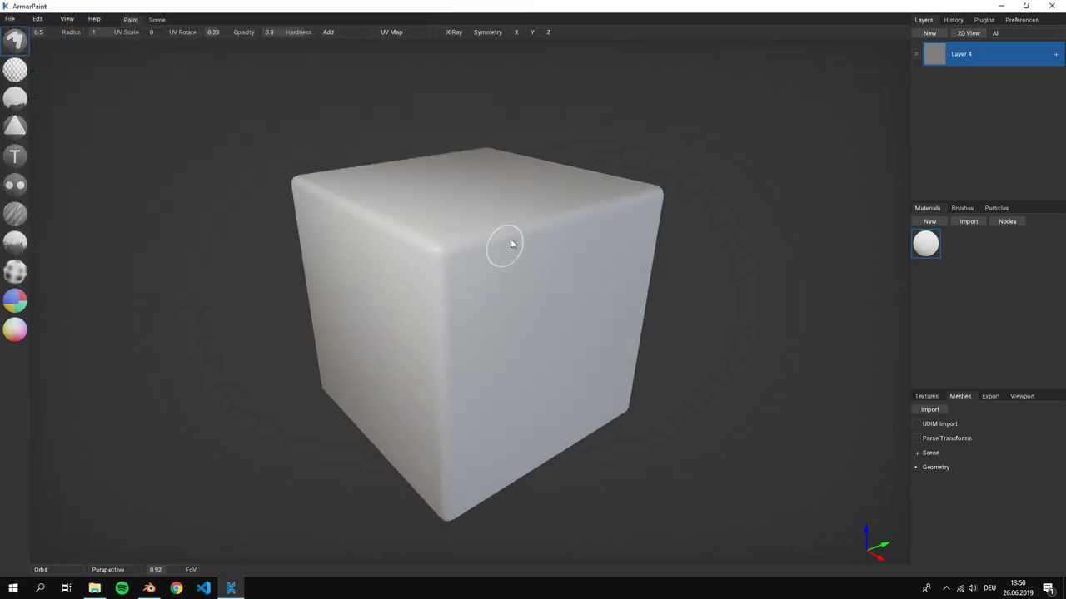
pyautogui.moveTo(525, 269); pyautogui.dragTo(483, 257, button='right')
pyautogui.moveTo(322, 231); pyautogui.dragTo(369, 238, button='right')
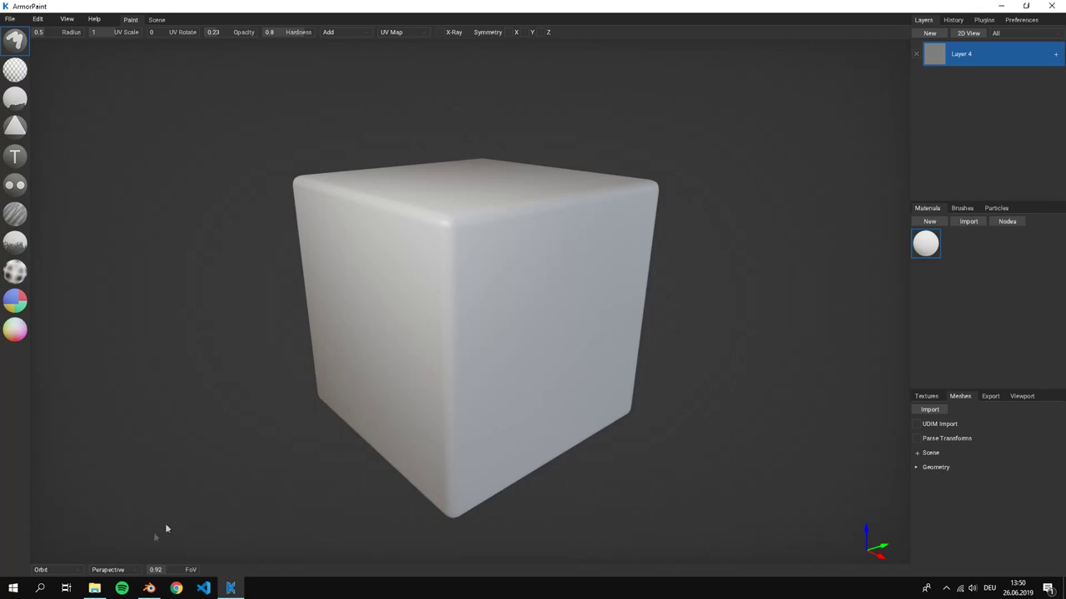
pyautogui.click(94, 589)
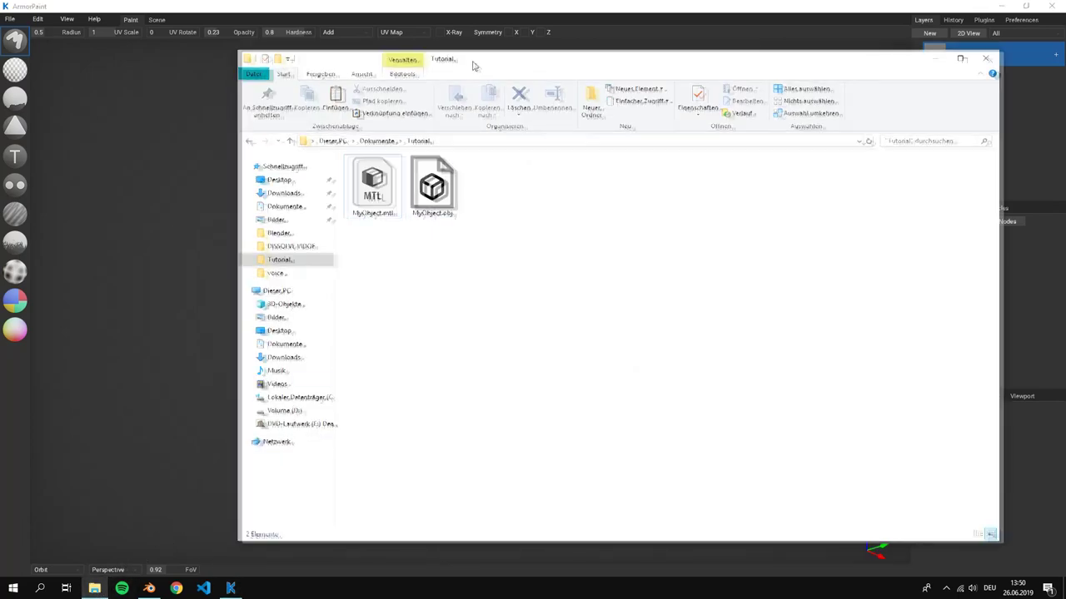
pyautogui.moveTo(472, 65); pyautogui.dragTo(786, 142)
pyautogui.moveTo(746, 263); pyautogui.dragTo(368, 238)
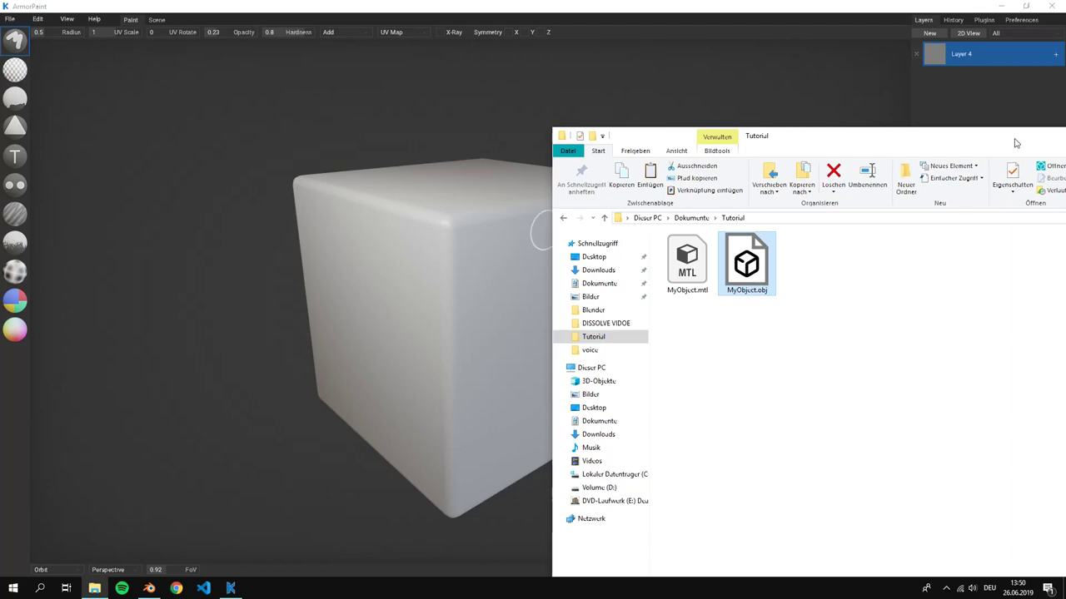
pyautogui.moveTo(1015, 143); pyautogui.dragTo(645, 144)
pyautogui.click(869, 136)
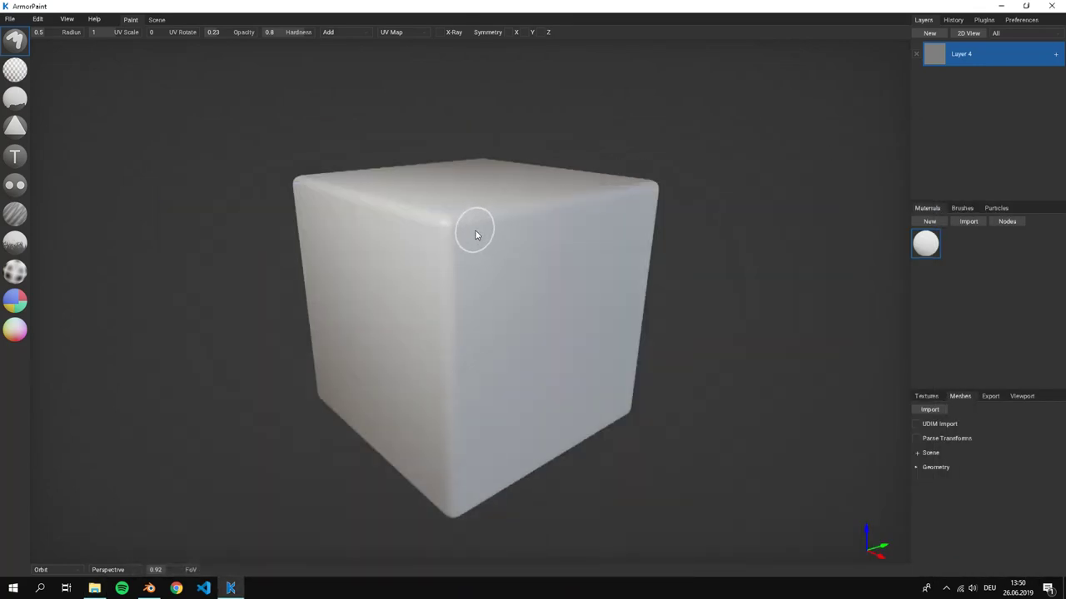
# Save the project as MyPaintingProject.arm in the Tutorial folder.
pyautogui.click(10, 19)
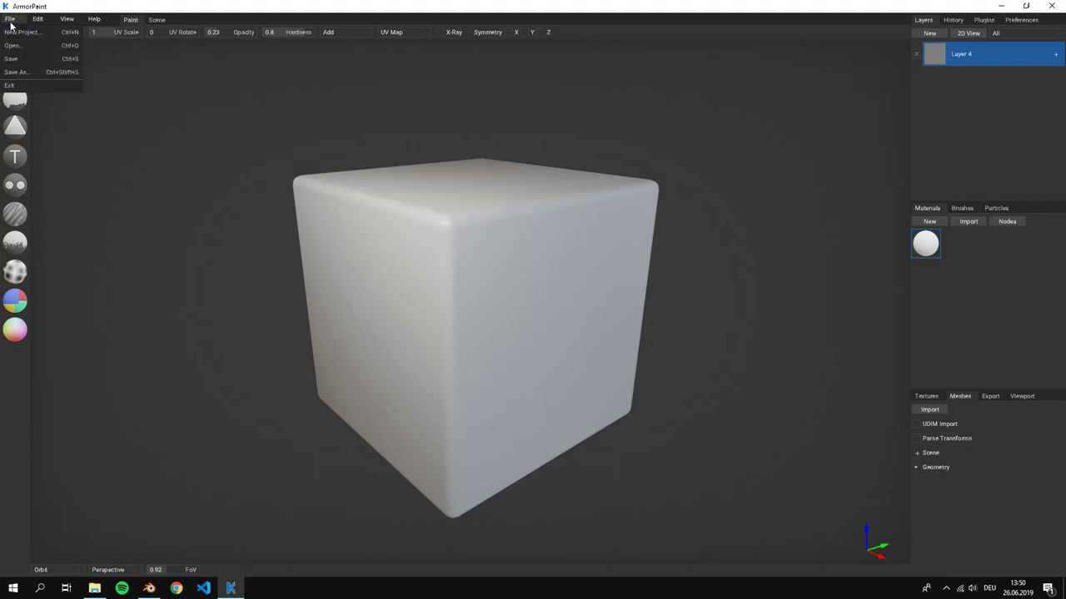
pyautogui.click(39, 60)
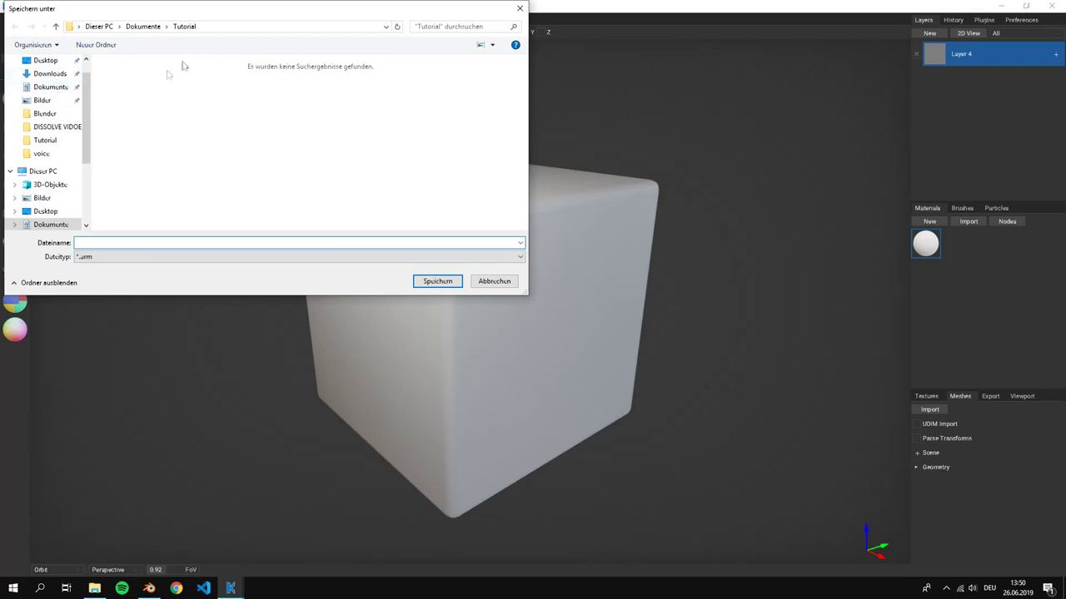
pyautogui.write('M')
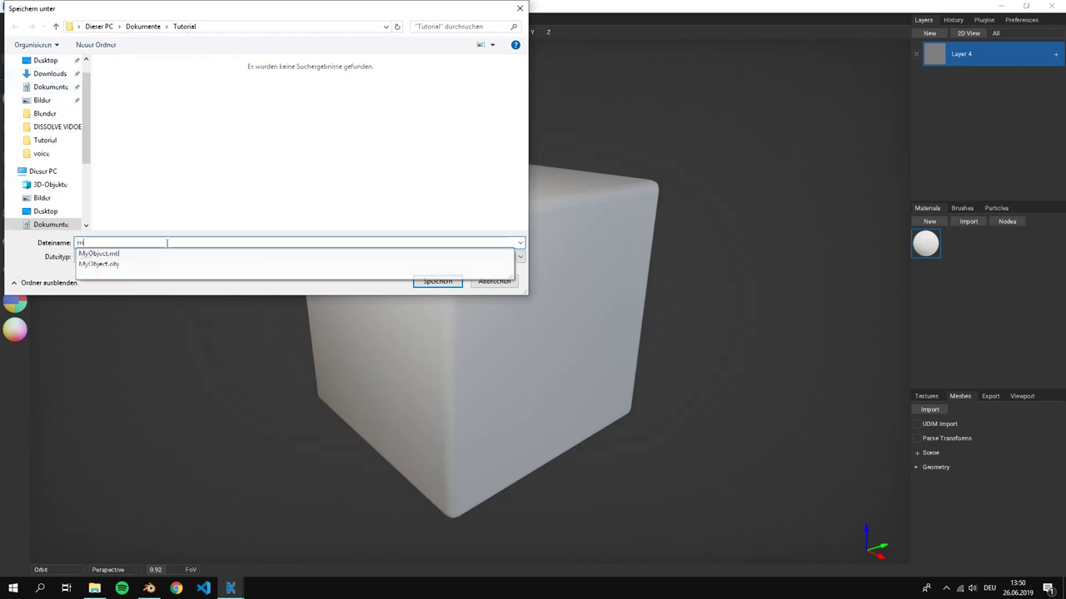
pyautogui.press('BackSpace')
pyautogui.write('My')
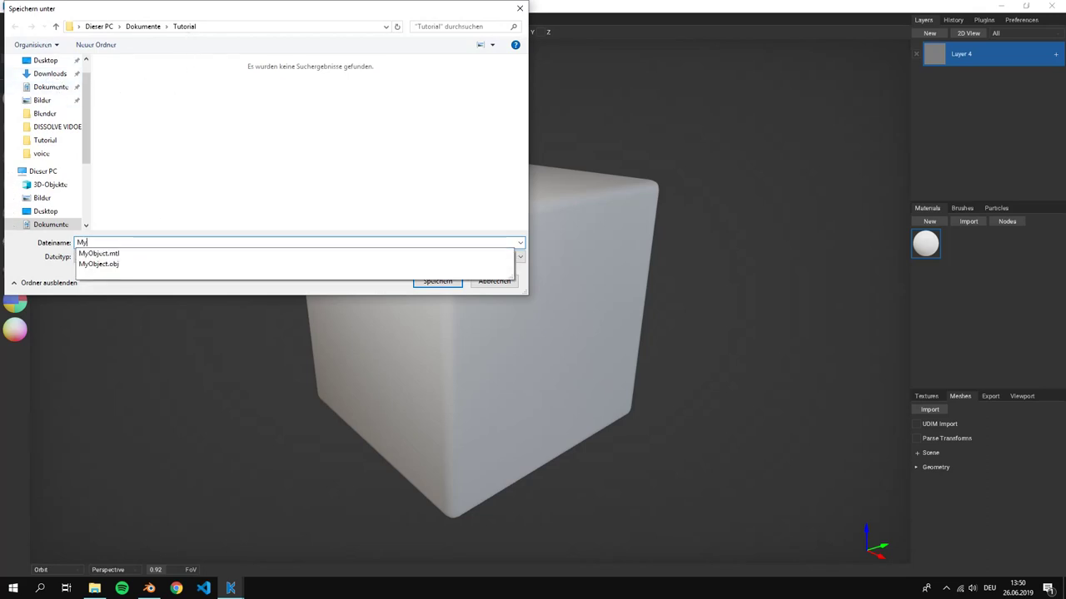
pyautogui.write('PaintingProject')
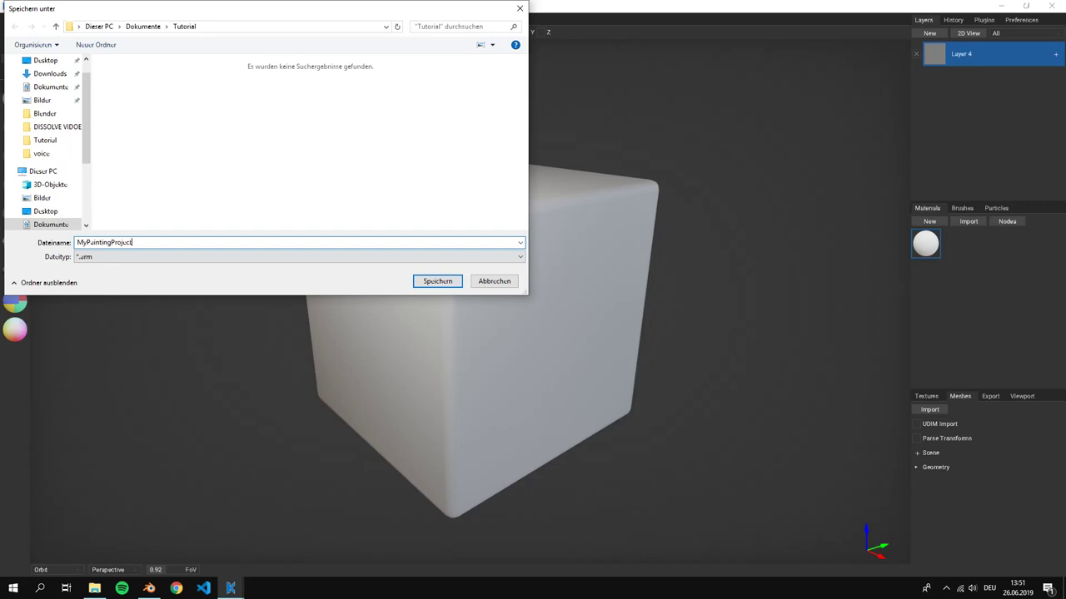
pyautogui.click(459, 283)
pyautogui.click(97, 589)
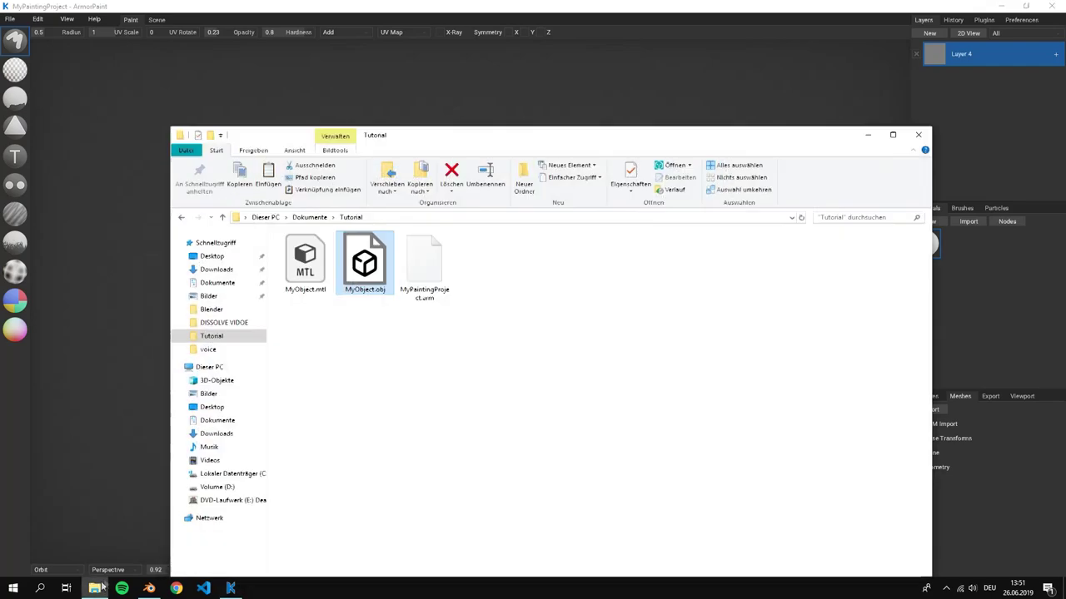
pyautogui.moveTo(429, 270)
pyautogui.mouseDown()
pyautogui.moveTo(449, 281)
pyautogui.moveTo(428, 289)
pyautogui.mouseUp()
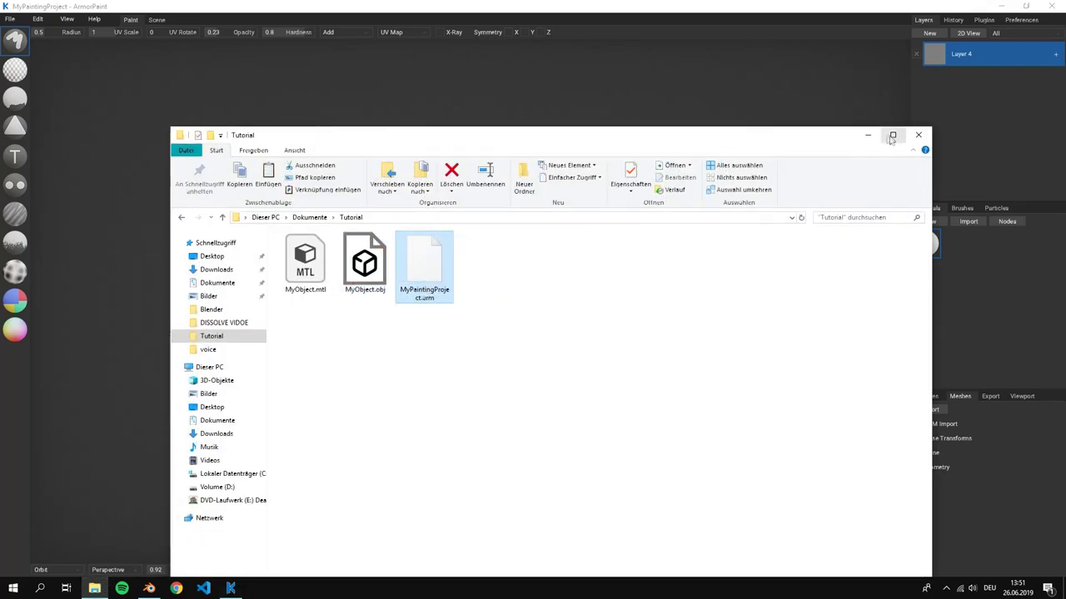
pyautogui.click(874, 138)
pyautogui.scroll(-3, 652, 272)
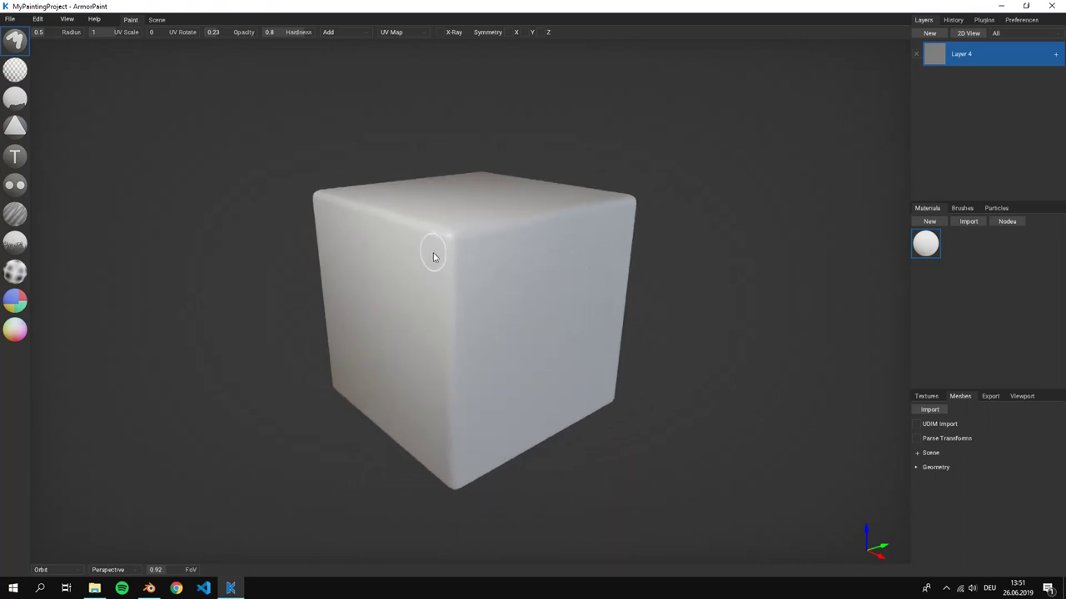
pyautogui.scroll(3, 433, 252)
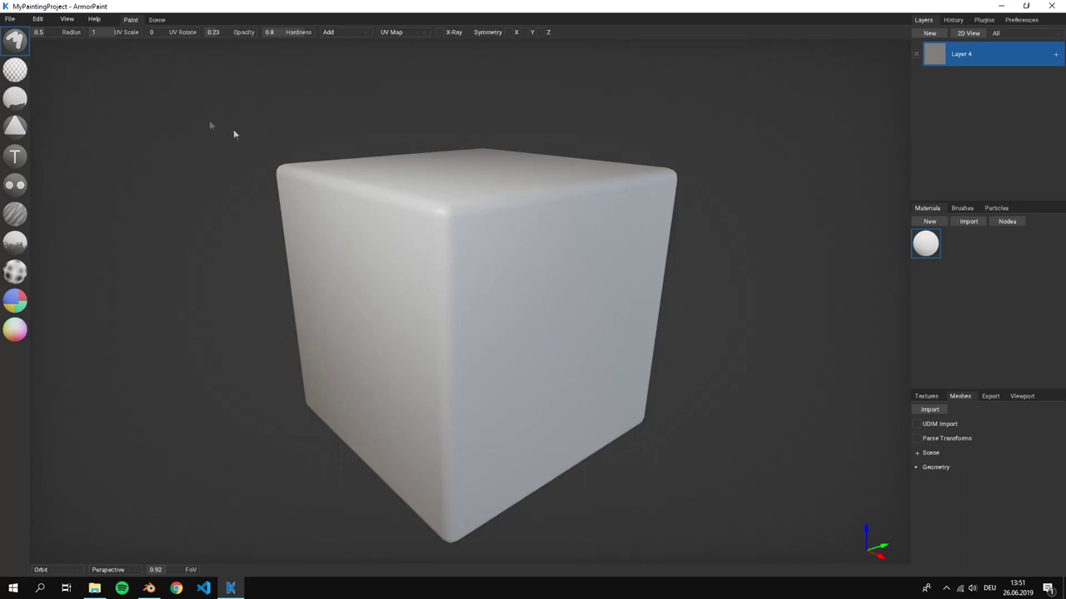
# Orbit the cube and brush broad white strokes over its left and top faces.
pyautogui.moveTo(234, 133)
pyautogui.mouseDown(button='right')
pyautogui.moveTo(428, 226)
pyautogui.moveTo(424, 214)
pyautogui.mouseUp(button='right')
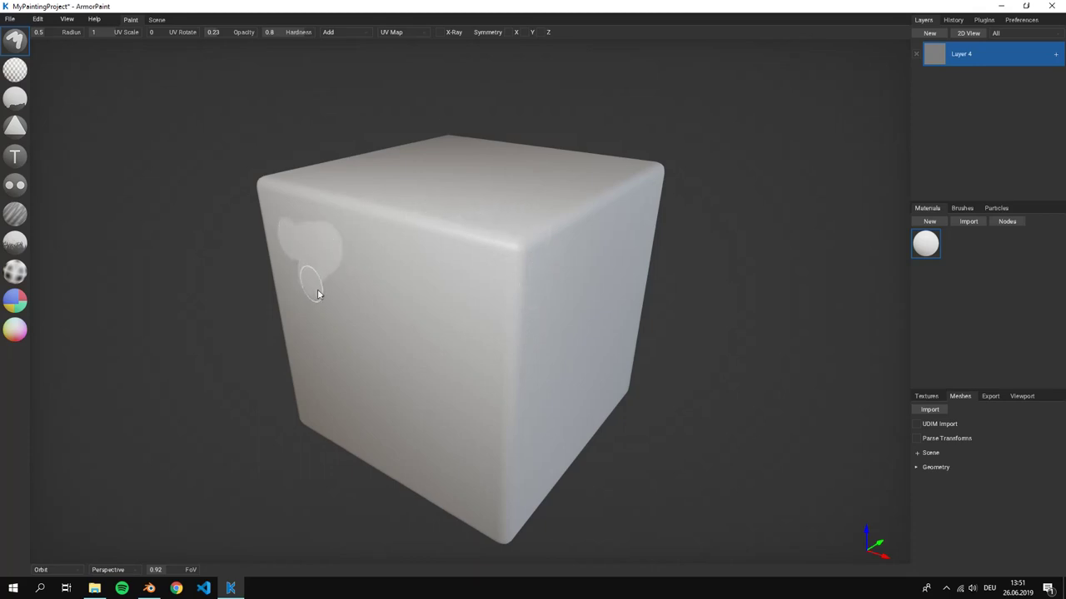
pyautogui.moveTo(375, 294)
pyautogui.mouseDown()
pyautogui.moveTo(408, 294)
pyautogui.moveTo(404, 347)
pyautogui.moveTo(505, 366)
pyautogui.mouseUp()
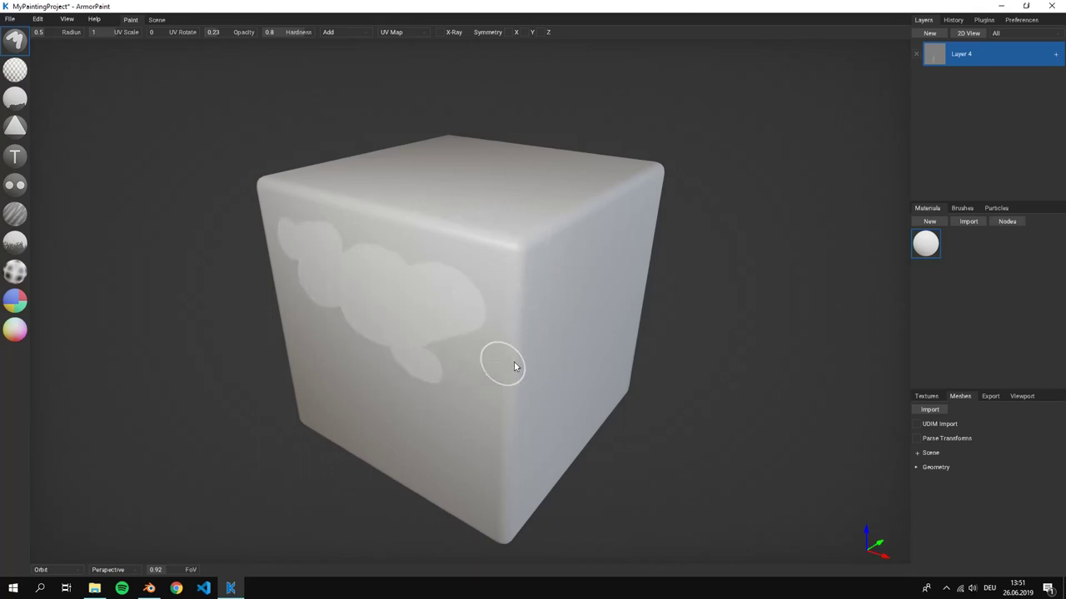
pyautogui.moveTo(505, 366)
pyautogui.mouseDown(button='right')
pyautogui.moveTo(602, 323)
pyautogui.moveTo(452, 352)
pyautogui.moveTo(507, 369)
pyautogui.moveTo(552, 347)
pyautogui.moveTo(488, 364)
pyautogui.moveTo(500, 357)
pyautogui.moveTo(351, 194)
pyautogui.mouseUp(button='right')
pyautogui.moveTo(350, 194)
pyautogui.mouseDown()
pyautogui.moveTo(426, 216)
pyautogui.moveTo(387, 265)
pyautogui.moveTo(432, 255)
pyautogui.moveTo(581, 178)
pyautogui.mouseUp()
pyautogui.moveTo(581, 178)
pyautogui.mouseDown(button='right')
pyautogui.moveTo(574, 243)
pyautogui.moveTo(491, 260)
pyautogui.moveTo(329, 159)
pyautogui.mouseUp(button='right')
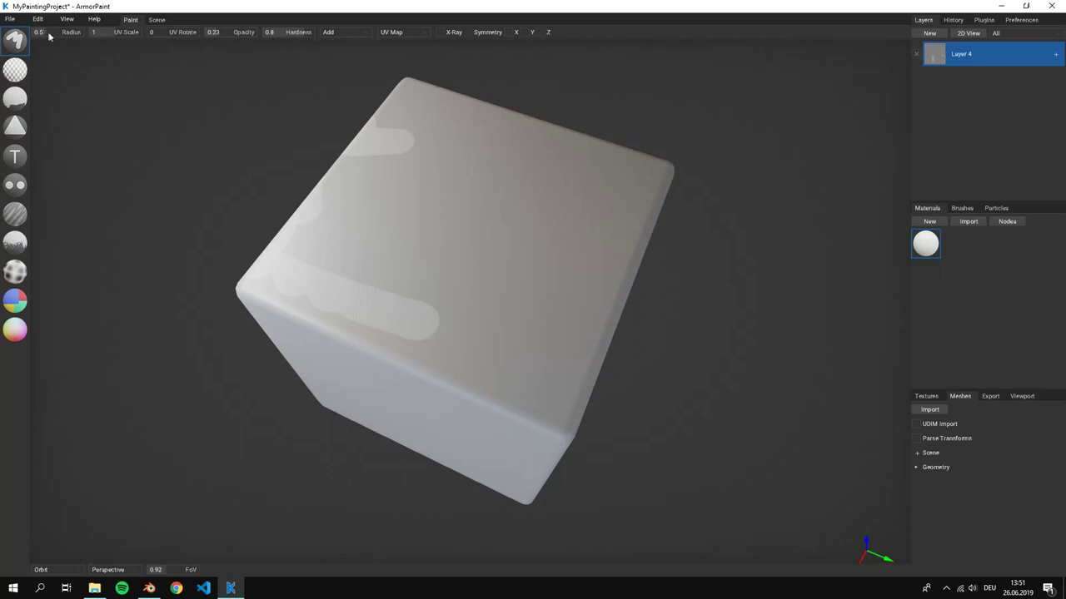
pyautogui.moveTo(488, 216)
pyautogui.mouseDown()
pyautogui.moveTo(391, 236)
pyautogui.moveTo(470, 182)
pyautogui.moveTo(475, 245)
pyautogui.moveTo(508, 255)
pyautogui.moveTo(568, 222)
pyautogui.moveTo(556, 275)
pyautogui.moveTo(530, 306)
pyautogui.moveTo(437, 312)
pyautogui.moveTo(380, 273)
pyautogui.moveTo(375, 217)
pyautogui.moveTo(477, 158)
pyautogui.moveTo(517, 167)
pyautogui.moveTo(544, 239)
pyautogui.moveTo(572, 247)
pyautogui.mouseUp()
pyautogui.moveTo(572, 247)
pyautogui.mouseDown(button='right')
pyautogui.moveTo(505, 239)
pyautogui.moveTo(557, 222)
pyautogui.moveTo(544, 221)
pyautogui.mouseUp(button='right')
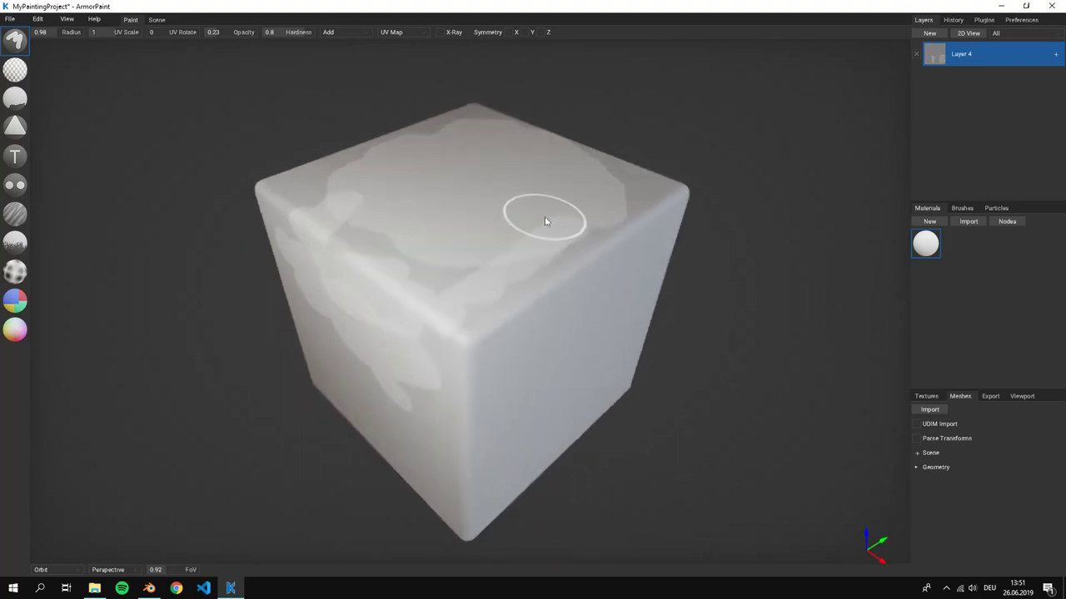
# Undo the painted strokes with Ctrl+Z, briefly redoing them before undoing again.
pyautogui.hotkey('ctrl', 'z')
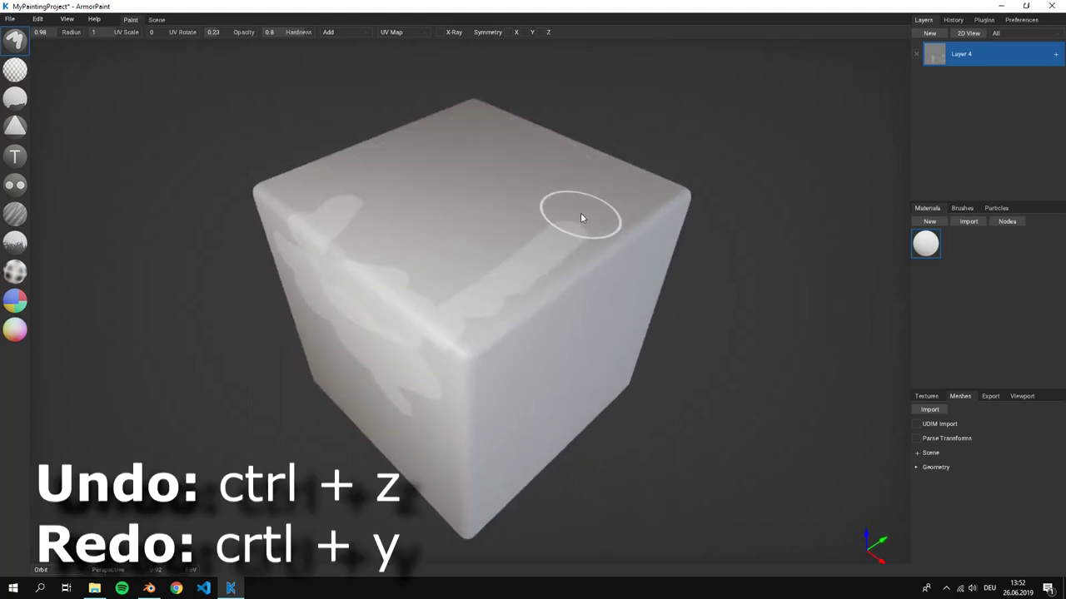
pyautogui.hotkey('ctrl', 'z')
pyautogui.hotkey('ctrl', 'z')
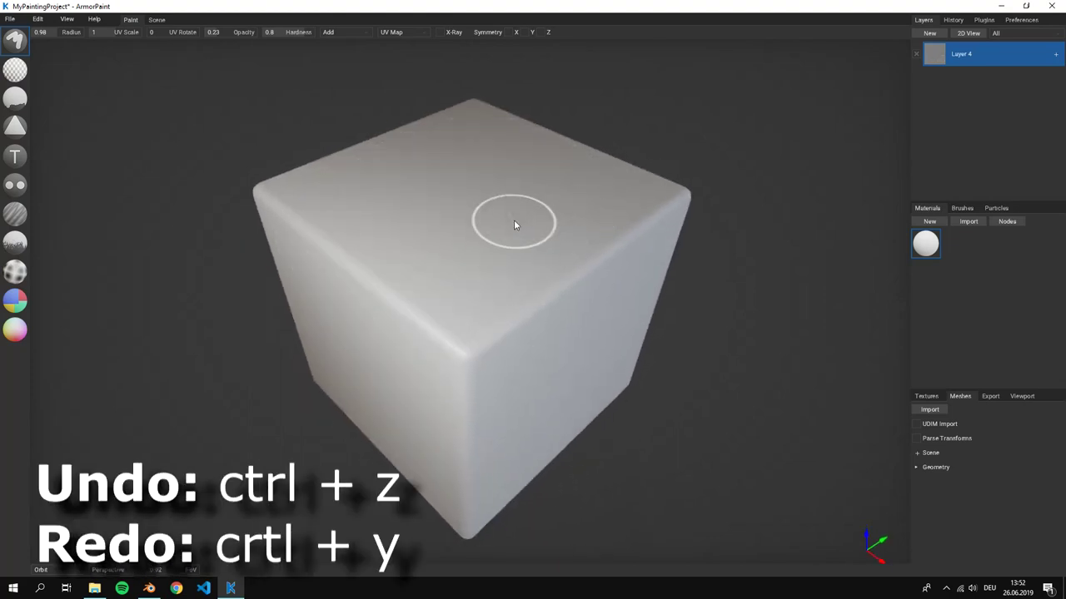
pyautogui.hotkey('ctrl', 'y')
pyautogui.hotkey('ctrl', 'y')
pyautogui.hotkey('ctrl', 'y')
pyautogui.hotkey('ctrl', 'z')
pyautogui.hotkey('ctrl', 'z')
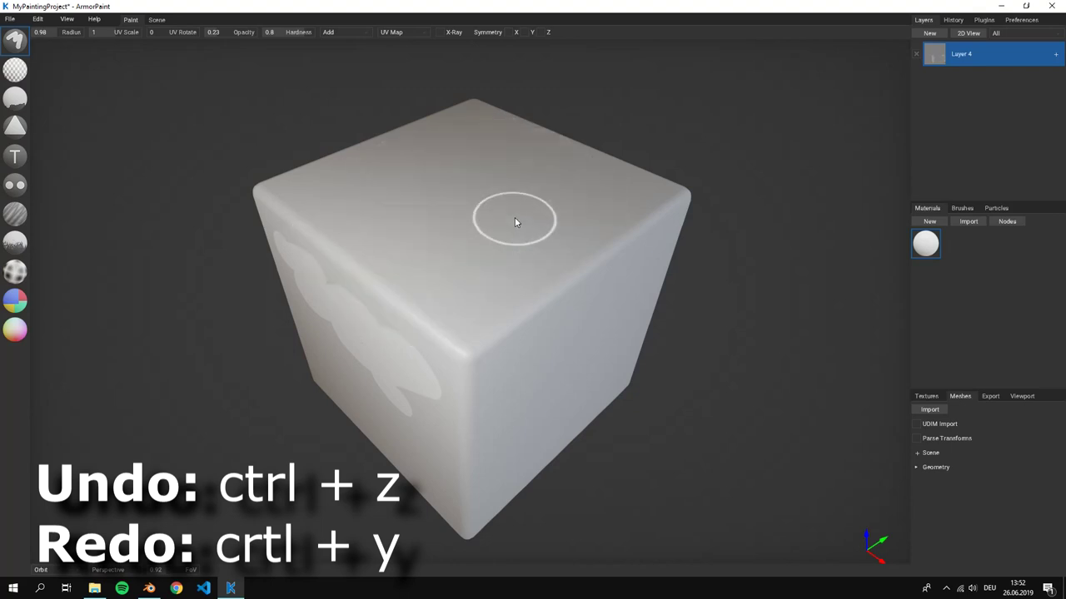
pyautogui.hotkey('ctrl', 'z')
# Orbit the cube, paint a test stroke across the top face, and undo it.
pyautogui.moveTo(514, 221); pyautogui.dragTo(430, 225, button='right')
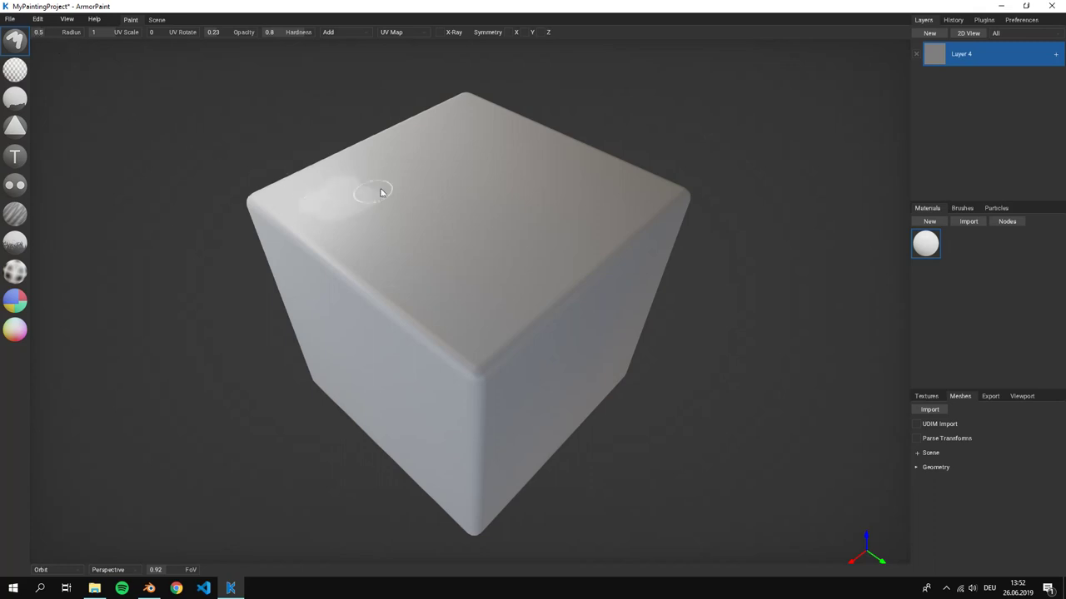
pyautogui.moveTo(411, 250)
pyautogui.mouseDown()
pyautogui.moveTo(510, 258)
pyautogui.moveTo(638, 219)
pyautogui.mouseUp()
pyautogui.hotkey('ctrl', 'z')
# Raise the brush's UV Rotate to 1, paint looping top-face strokes, then undo them.
pyautogui.moveTo(213, 32); pyautogui.dragTo(238, 36)
pyautogui.moveTo(300, 192)
pyautogui.mouseDown()
pyautogui.moveTo(412, 175)
pyautogui.moveTo(380, 217)
pyautogui.moveTo(446, 206)
pyautogui.moveTo(524, 161)
pyautogui.moveTo(421, 198)
pyautogui.moveTo(417, 221)
pyautogui.moveTo(501, 204)
pyautogui.moveTo(496, 221)
pyautogui.moveTo(513, 251)
pyautogui.moveTo(500, 264)
pyautogui.moveTo(533, 296)
pyautogui.mouseUp()
pyautogui.moveTo(571, 289)
pyautogui.mouseDown(button='right')
pyautogui.moveTo(447, 293)
pyautogui.moveTo(490, 267)
pyautogui.moveTo(552, 302)
pyautogui.mouseUp(button='right')
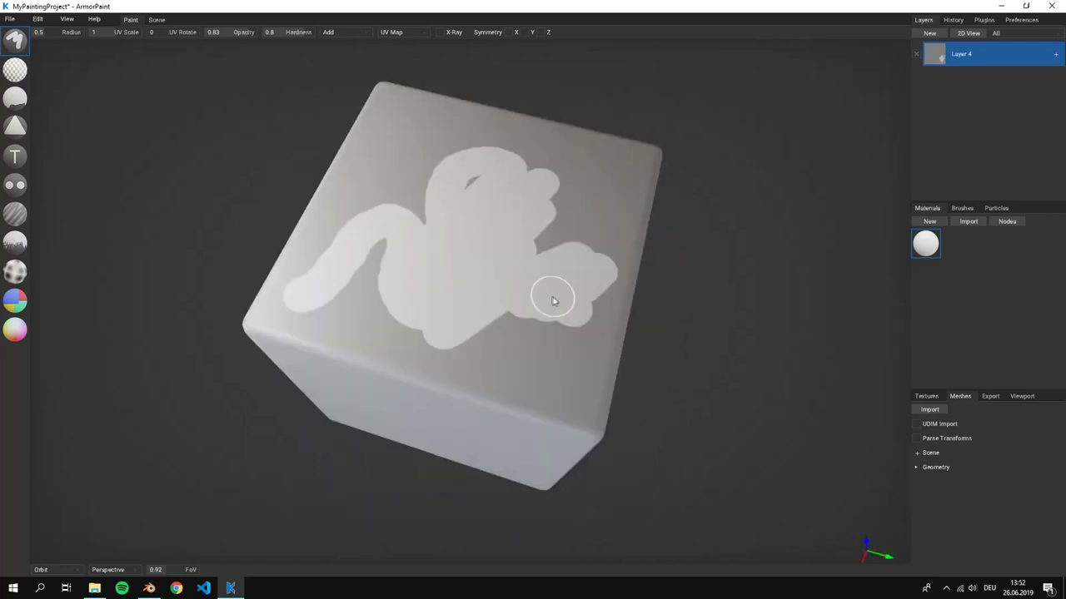
pyautogui.moveTo(398, 179)
pyautogui.mouseDown()
pyautogui.moveTo(470, 178)
pyautogui.moveTo(528, 224)
pyautogui.moveTo(512, 280)
pyautogui.moveTo(575, 298)
pyautogui.moveTo(601, 281)
pyautogui.mouseUp()
pyautogui.moveTo(601, 281)
pyautogui.mouseDown(button='right')
pyautogui.moveTo(566, 242)
pyautogui.moveTo(286, 70)
pyautogui.mouseUp(button='right')
pyautogui.hotkey('ctrl', 'z')
pyautogui.hotkey('ctrl', 'z')
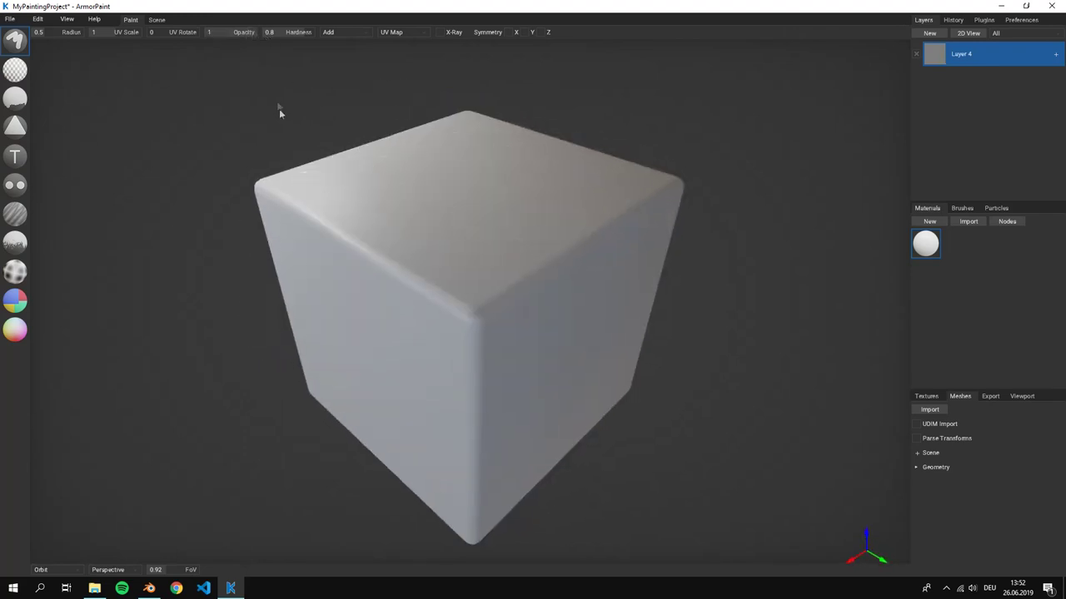
# Paint more top-face strokes and a diagonal stroke across the edge, undoing each.
pyautogui.moveTo(350, 191); pyautogui.dragTo(328, 172, button='right')
pyautogui.moveTo(320, 170)
pyautogui.mouseDown()
pyautogui.moveTo(385, 172)
pyautogui.moveTo(445, 194)
pyautogui.moveTo(414, 178)
pyautogui.moveTo(425, 208)
pyautogui.moveTo(468, 238)
pyautogui.moveTo(440, 232)
pyautogui.moveTo(444, 213)
pyautogui.moveTo(477, 205)
pyautogui.mouseUp()
pyautogui.moveTo(478, 205)
pyautogui.mouseDown(button='right')
pyautogui.moveTo(545, 241)
pyautogui.moveTo(579, 190)
pyautogui.moveTo(705, 219)
pyautogui.moveTo(652, 204)
pyautogui.mouseUp(button='right')
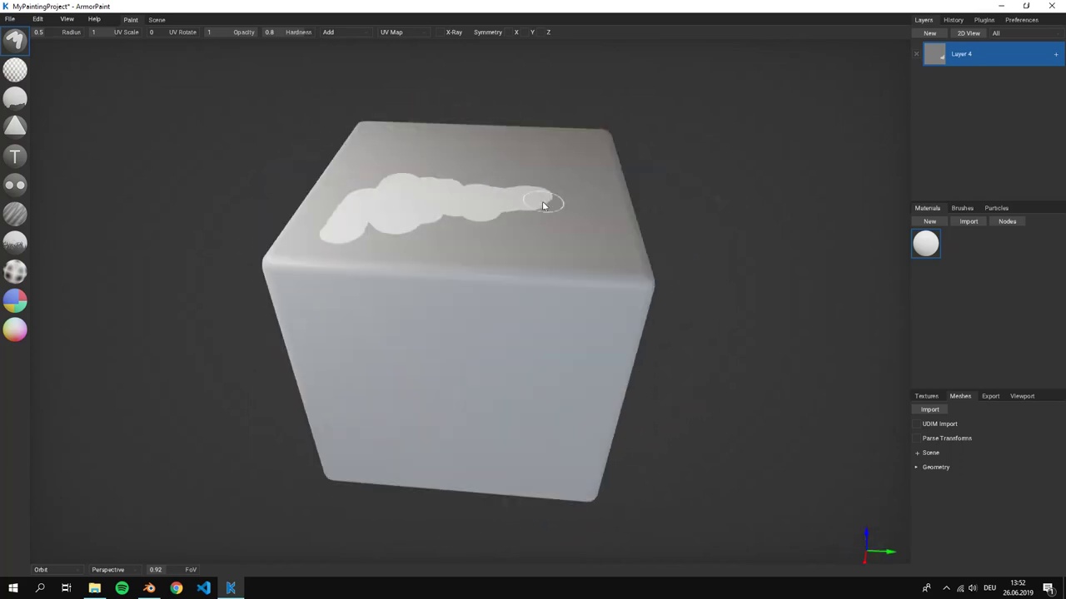
pyautogui.hotkey('ctrl', 'z')
pyautogui.moveTo(423, 211)
pyautogui.mouseDown()
pyautogui.moveTo(463, 266)
pyautogui.moveTo(552, 321)
pyautogui.moveTo(594, 369)
pyautogui.moveTo(578, 314)
pyautogui.moveTo(661, 268)
pyautogui.mouseUp()
pyautogui.moveTo(661, 268)
pyautogui.mouseDown(button='right')
pyautogui.moveTo(607, 247)
pyautogui.moveTo(683, 274)
pyautogui.mouseUp(button='right')
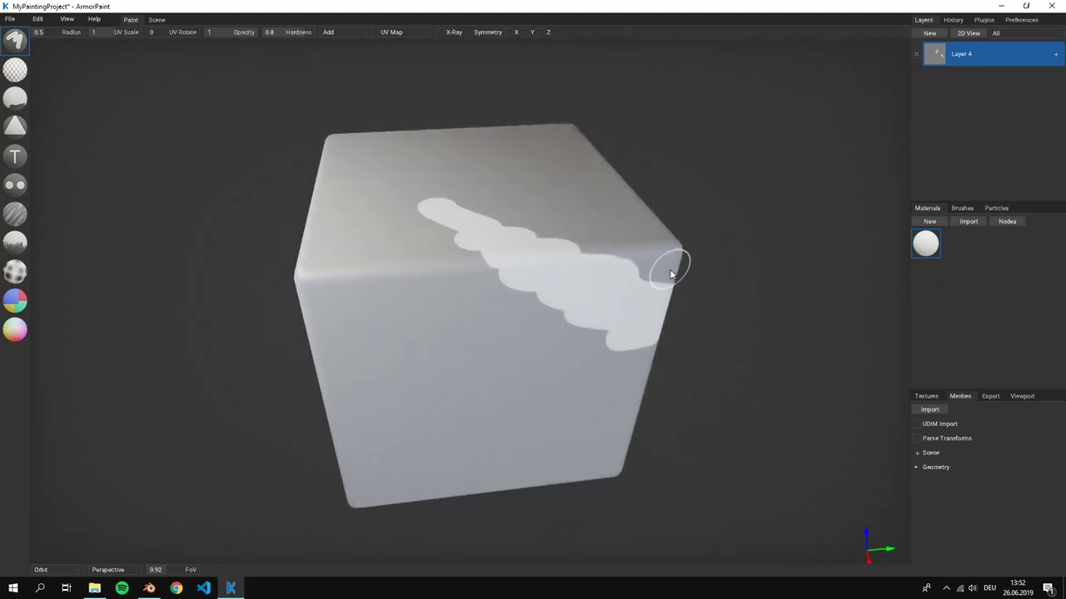
pyautogui.hotkey('ctrl', 'z')
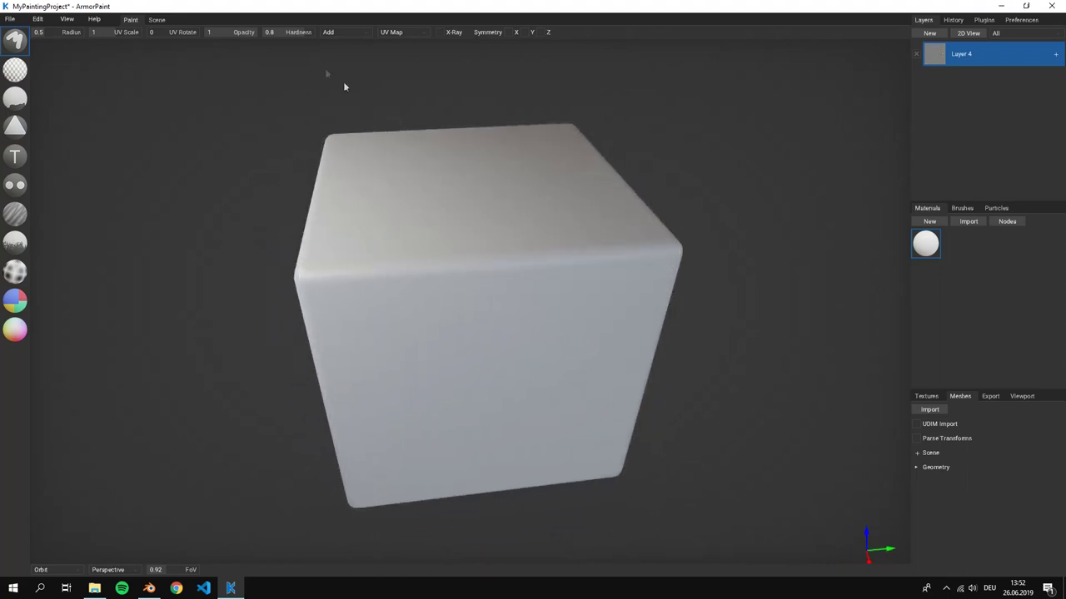
# Paint test strokes on the cube's top face with brush opacity lowered to 0.24.
pyautogui.moveTo(374, 95); pyautogui.dragTo(374, 155, button='right')
pyautogui.moveTo(337, 171)
pyautogui.mouseDown()
pyautogui.moveTo(362, 187)
pyautogui.moveTo(377, 233)
pyautogui.moveTo(458, 348)
pyautogui.mouseUp()
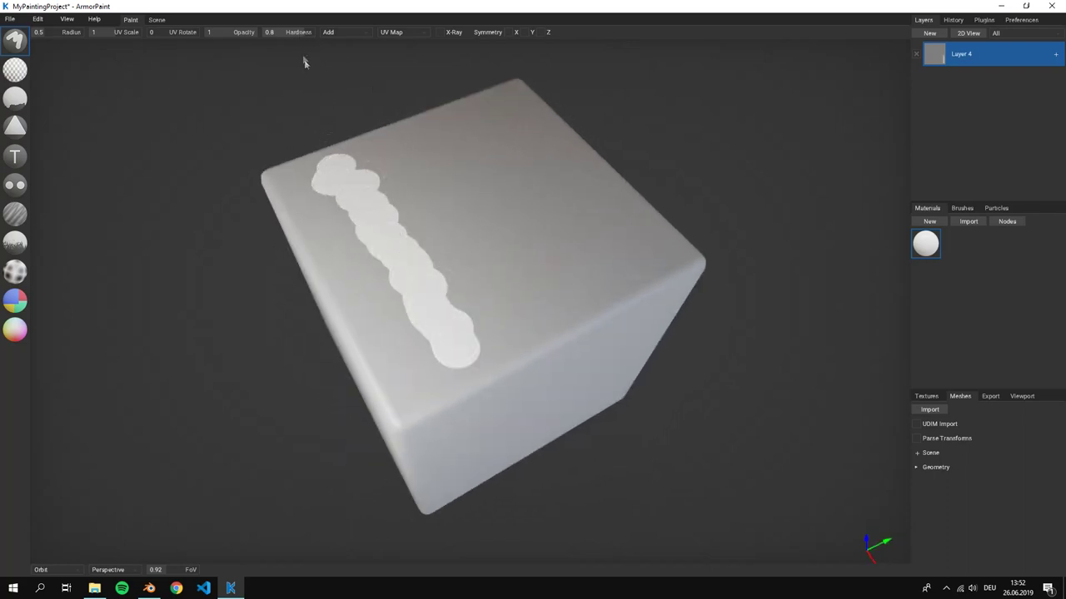
pyautogui.moveTo(283, 34); pyautogui.dragTo(275, 35)
pyautogui.moveTo(406, 130)
pyautogui.mouseDown()
pyautogui.moveTo(526, 288)
pyautogui.moveTo(550, 302)
pyautogui.moveTo(583, 295)
pyautogui.mouseUp()
pyautogui.moveTo(583, 294)
pyautogui.mouseDown(button='right')
pyautogui.moveTo(504, 278)
pyautogui.moveTo(512, 280)
pyautogui.moveTo(353, 23)
pyautogui.mouseUp(button='right')
# Raise brush opacity to 1, paint a full-opacity stroke, then undo the strokes.
pyautogui.moveTo(269, 32); pyautogui.dragTo(362, 37)
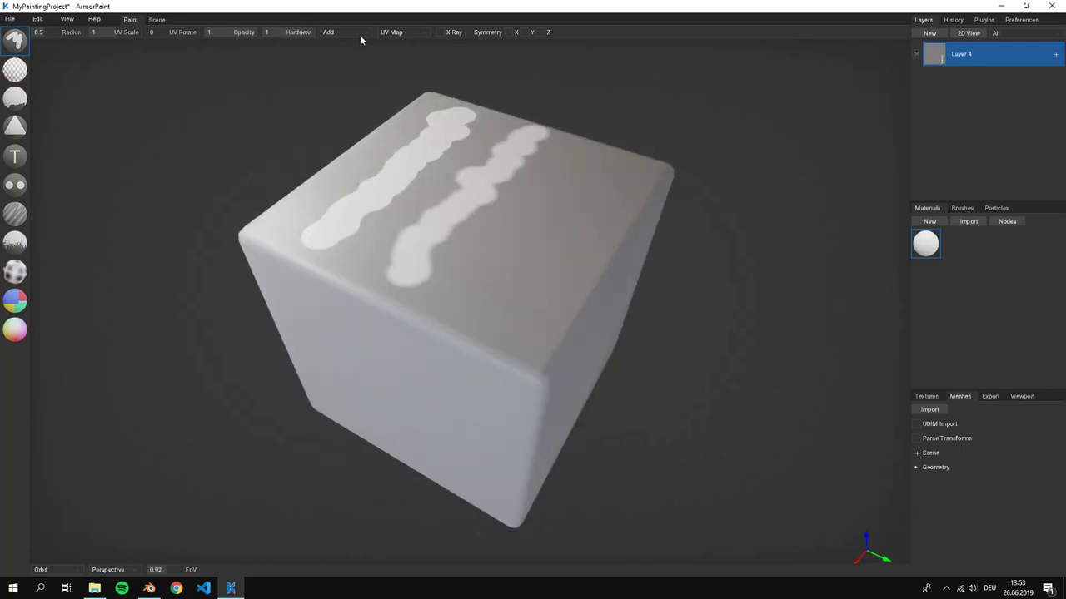
pyautogui.moveTo(591, 157)
pyautogui.mouseDown()
pyautogui.moveTo(562, 229)
pyautogui.moveTo(508, 281)
pyautogui.moveTo(510, 301)
pyautogui.mouseUp()
pyautogui.moveTo(510, 301)
pyautogui.mouseDown(button='right')
pyautogui.moveTo(655, 297)
pyautogui.moveTo(666, 308)
pyautogui.moveTo(634, 326)
pyautogui.moveTo(649, 335)
pyautogui.moveTo(657, 324)
pyautogui.moveTo(566, 281)
pyautogui.moveTo(607, 298)
pyautogui.moveTo(630, 290)
pyautogui.mouseUp(button='right')
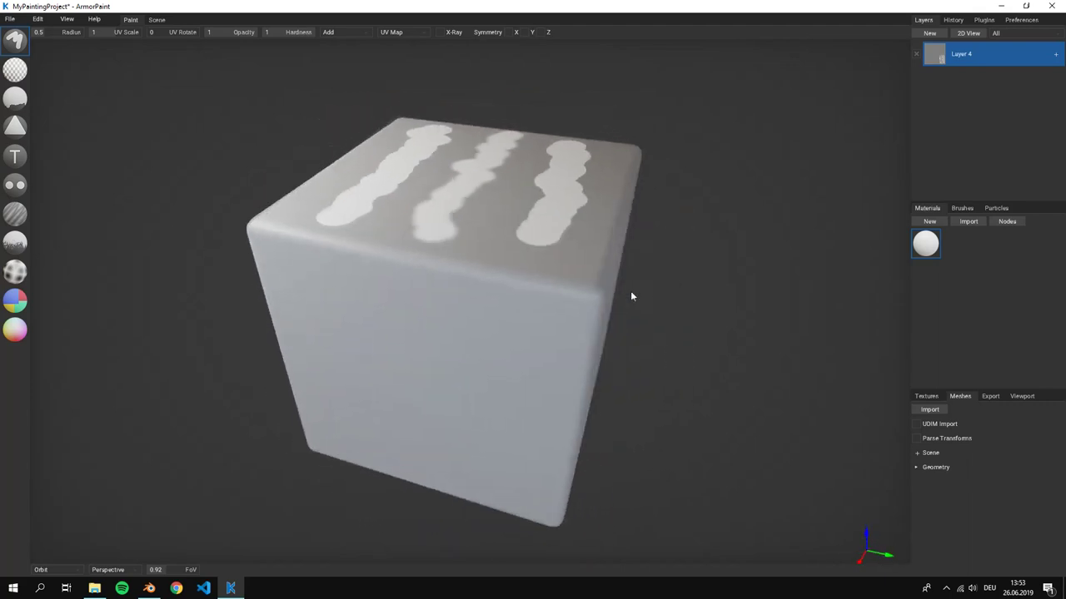
pyautogui.hotkey('ctrl', 'z')
pyautogui.hotkey('ctrl', 'z')
pyautogui.hotkey('ctrl', 'z')
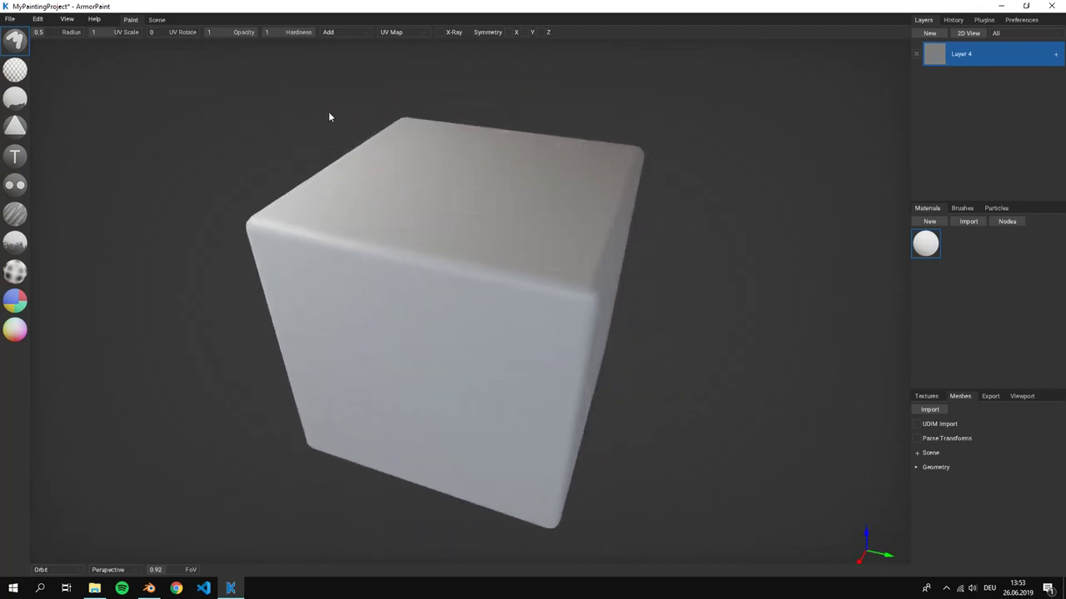
# Keep UV Map as the texture projection.
pyautogui.click(392, 34)
pyautogui.click(399, 36)
pyautogui.click(376, 33)
# Paint mirrored strokes across the front and right faces, then undo them.
pyautogui.moveTo(554, 193); pyautogui.dragTo(273, 309, button='right')
pyautogui.moveTo(357, 301); pyautogui.dragTo(605, 294)
pyautogui.moveTo(604, 294)
pyautogui.mouseDown(button='right')
pyautogui.moveTo(481, 311)
pyautogui.moveTo(500, 298)
pyautogui.moveTo(430, 319)
pyautogui.mouseUp(button='right')
pyautogui.moveTo(446, 332); pyautogui.dragTo(591, 337)
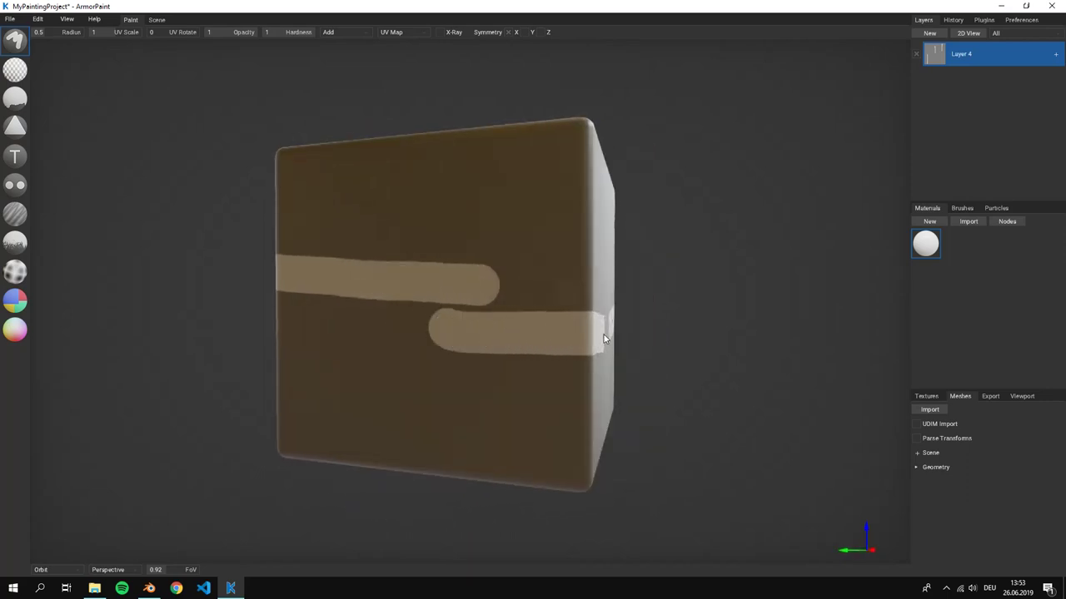
pyautogui.moveTo(587, 334)
pyautogui.mouseDown(button='right')
pyautogui.moveTo(526, 338)
pyautogui.moveTo(471, 360)
pyautogui.mouseUp(button='right')
pyautogui.moveTo(471, 360)
pyautogui.mouseDown()
pyautogui.moveTo(388, 358)
pyautogui.moveTo(487, 349)
pyautogui.moveTo(446, 317)
pyautogui.moveTo(439, 291)
pyautogui.moveTo(485, 266)
pyautogui.moveTo(450, 228)
pyautogui.moveTo(446, 167)
pyautogui.mouseUp()
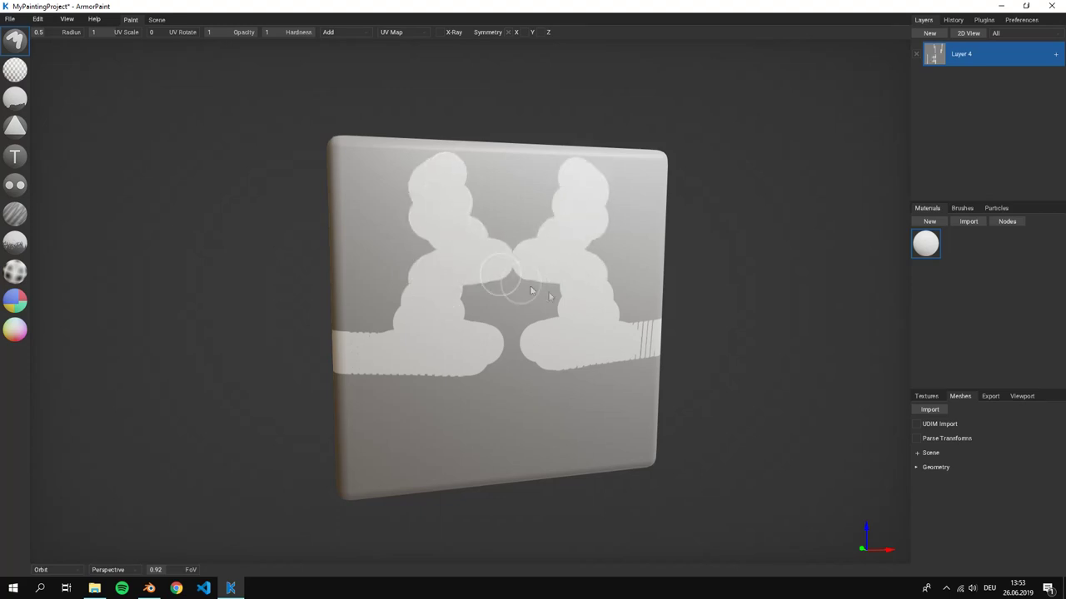
pyautogui.hotkey('ctrl', 'z')
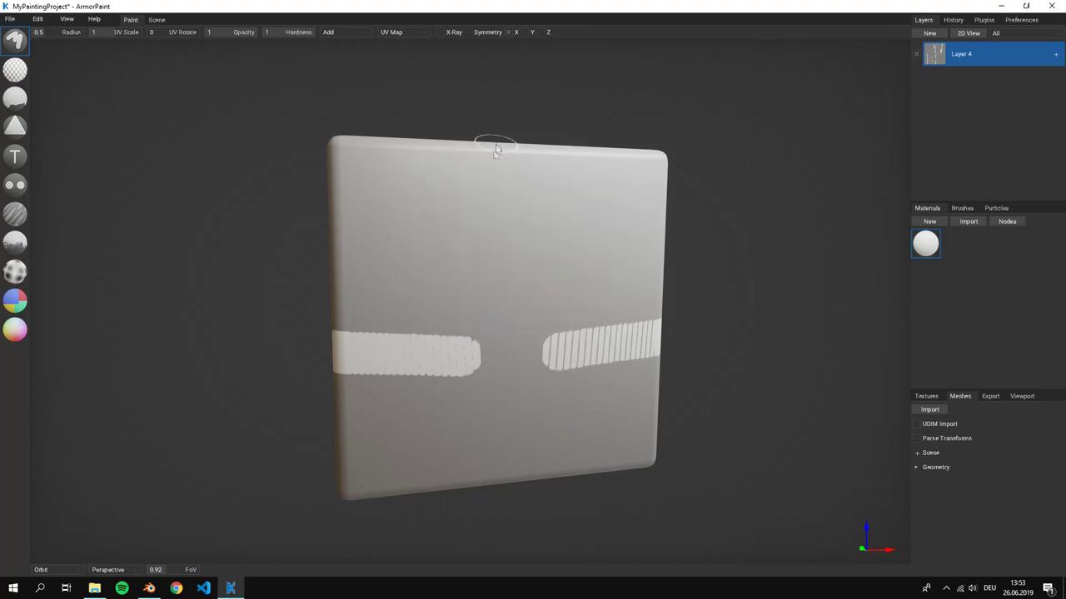
# Undo the remaining paint band, try a looping stroke on another face, and undo it.
pyautogui.moveTo(452, 242); pyautogui.dragTo(606, 263, button='right')
pyautogui.hotkey('ctrl', 'z')
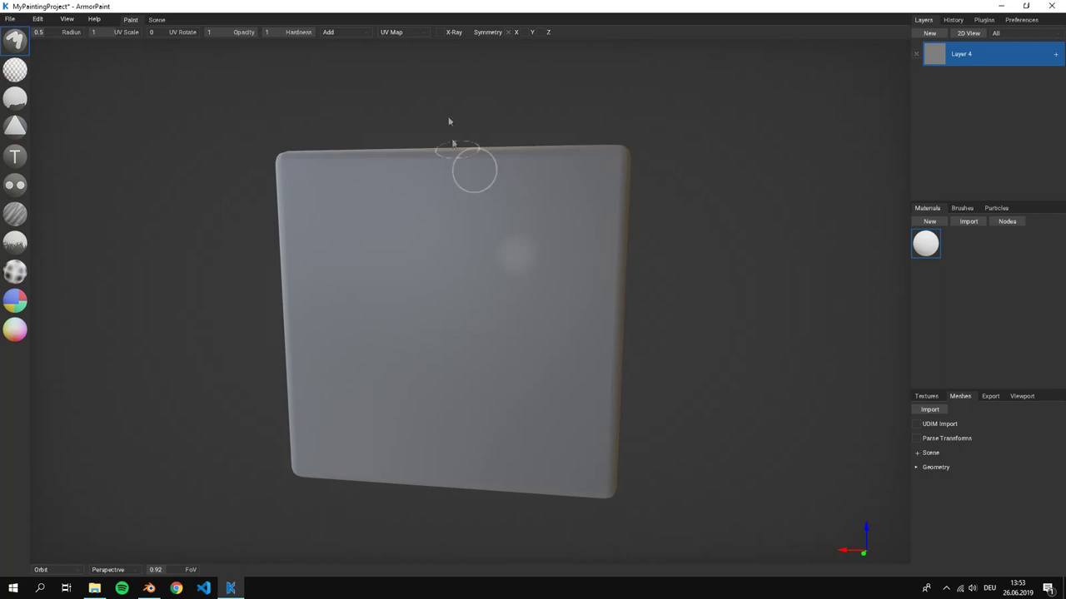
pyautogui.moveTo(341, 232)
pyautogui.mouseDown()
pyautogui.moveTo(344, 352)
pyautogui.moveTo(409, 322)
pyautogui.moveTo(462, 354)
pyautogui.moveTo(566, 250)
pyautogui.mouseUp()
pyautogui.moveTo(566, 250)
pyautogui.mouseDown(button='right')
pyautogui.moveTo(743, 285)
pyautogui.moveTo(468, 255)
pyautogui.moveTo(412, 272)
pyautogui.moveTo(423, 278)
pyautogui.mouseUp(button='right')
pyautogui.hotkey('ctrl', 'z')
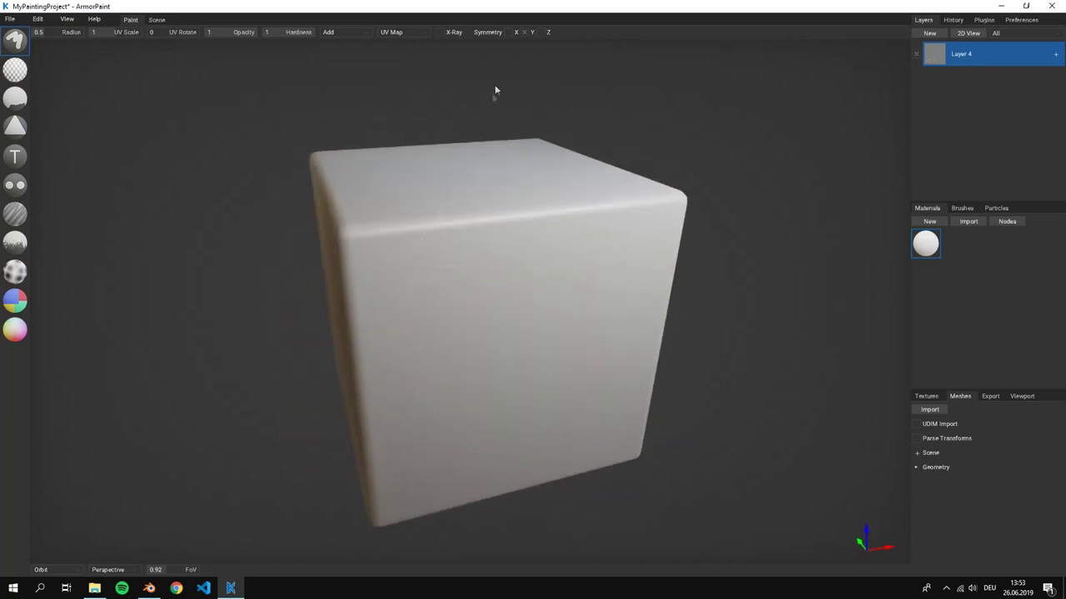
# Paint symmetric strokes on the front face, inspect them, then undo all painting.
pyautogui.moveTo(525, 176); pyautogui.dragTo(497, 272, button='right')
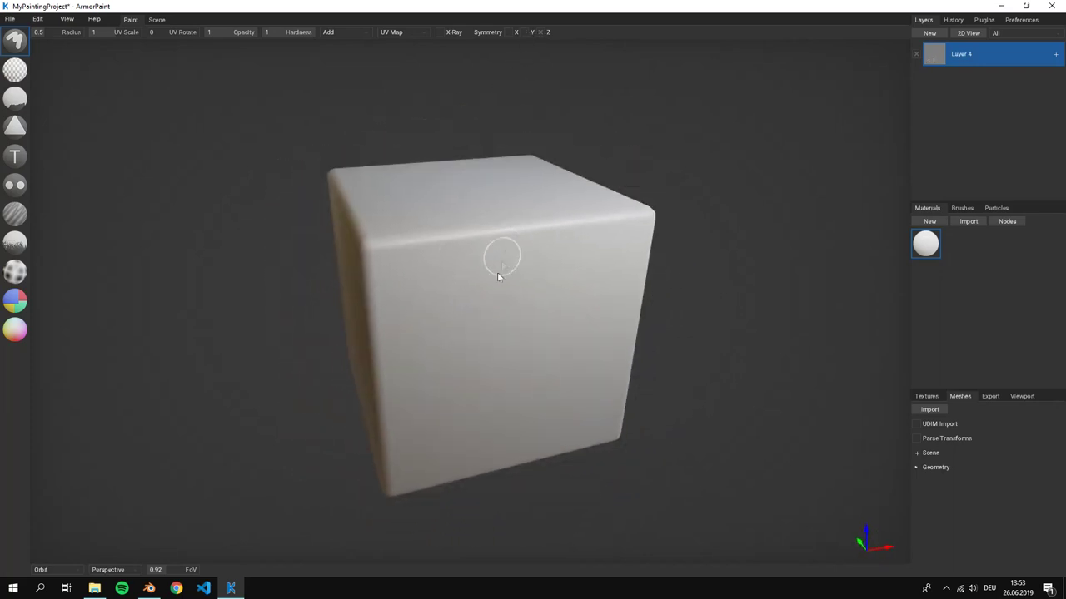
pyautogui.moveTo(487, 283)
pyautogui.mouseDown()
pyautogui.moveTo(602, 281)
pyautogui.moveTo(527, 307)
pyautogui.moveTo(411, 311)
pyautogui.moveTo(388, 268)
pyautogui.moveTo(498, 247)
pyautogui.moveTo(521, 207)
pyautogui.moveTo(514, 189)
pyautogui.mouseUp()
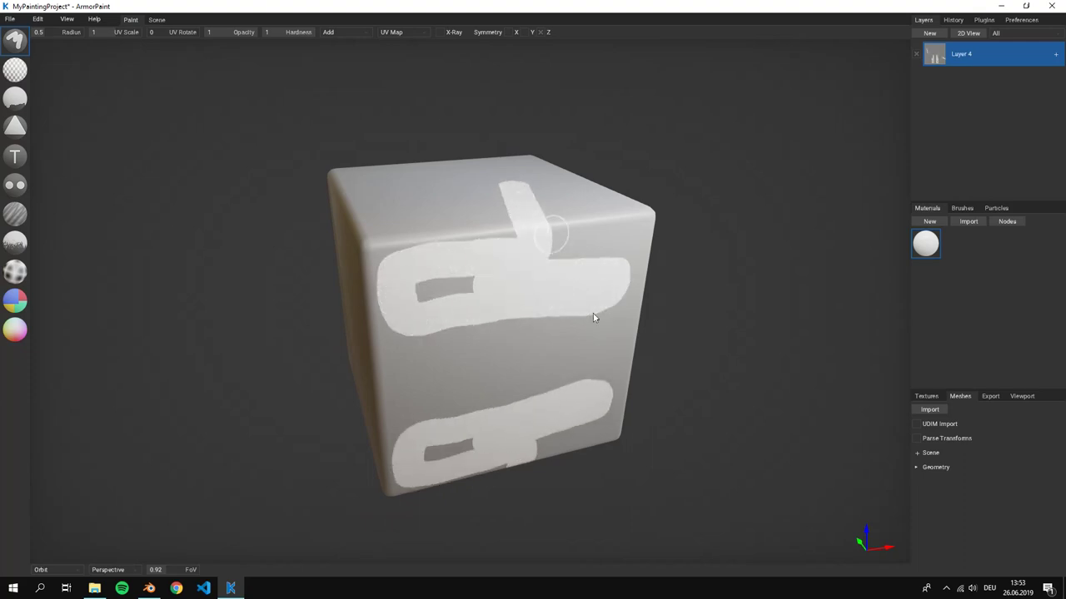
pyautogui.moveTo(592, 316)
pyautogui.mouseDown(button='right')
pyautogui.moveTo(602, 321)
pyautogui.moveTo(600, 415)
pyautogui.moveTo(626, 392)
pyautogui.mouseUp(button='right')
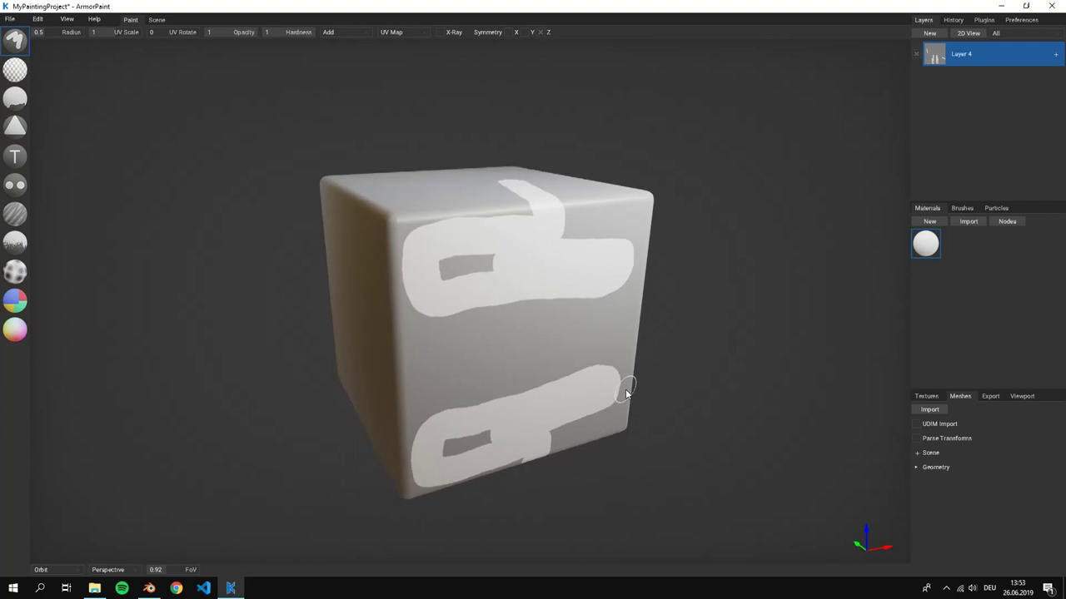
pyautogui.hotkey('ctrl', 'z')
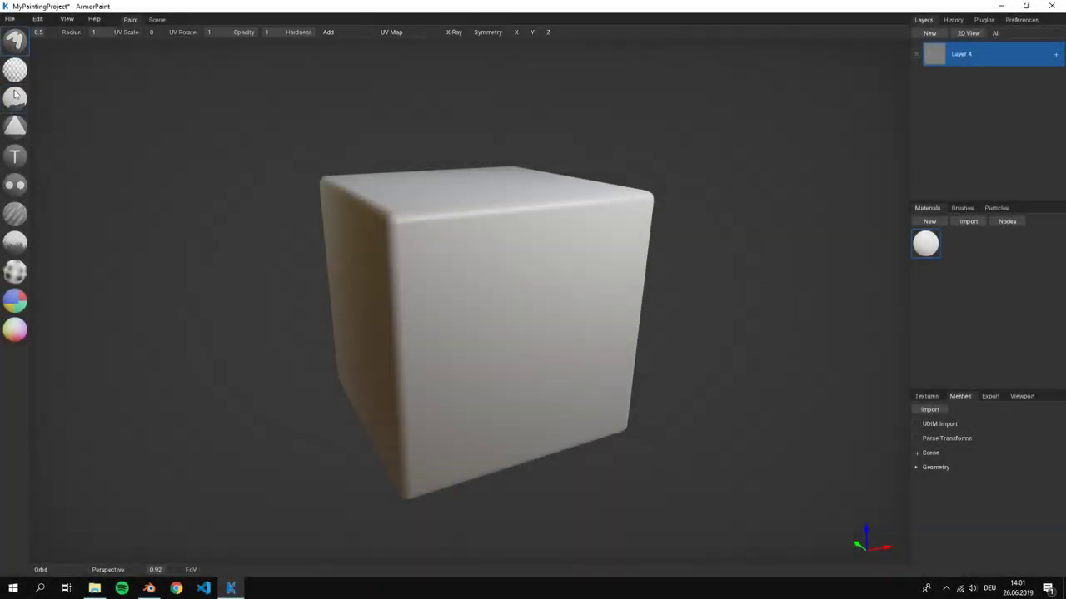
pyautogui.click(14, 97)
pyautogui.click(16, 40)
pyautogui.click(999, 225)
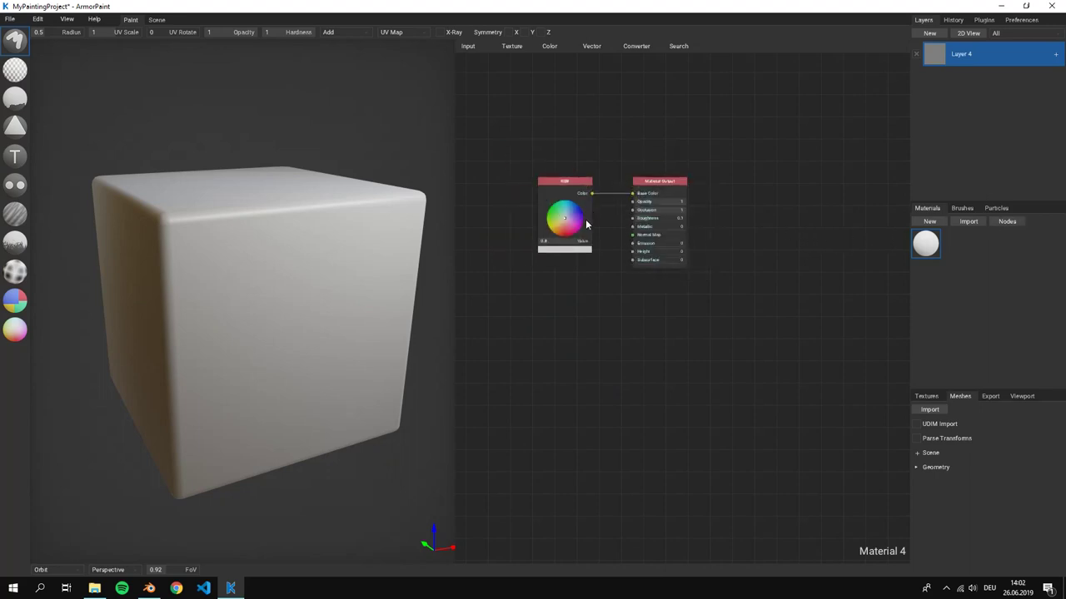
# Set Material 4's RGB node to pink, test a pink stroke on the front face, then undo it.
pyautogui.moveTo(663, 154); pyautogui.dragTo(818, 192)
pyautogui.moveTo(534, 209); pyautogui.dragTo(542, 226)
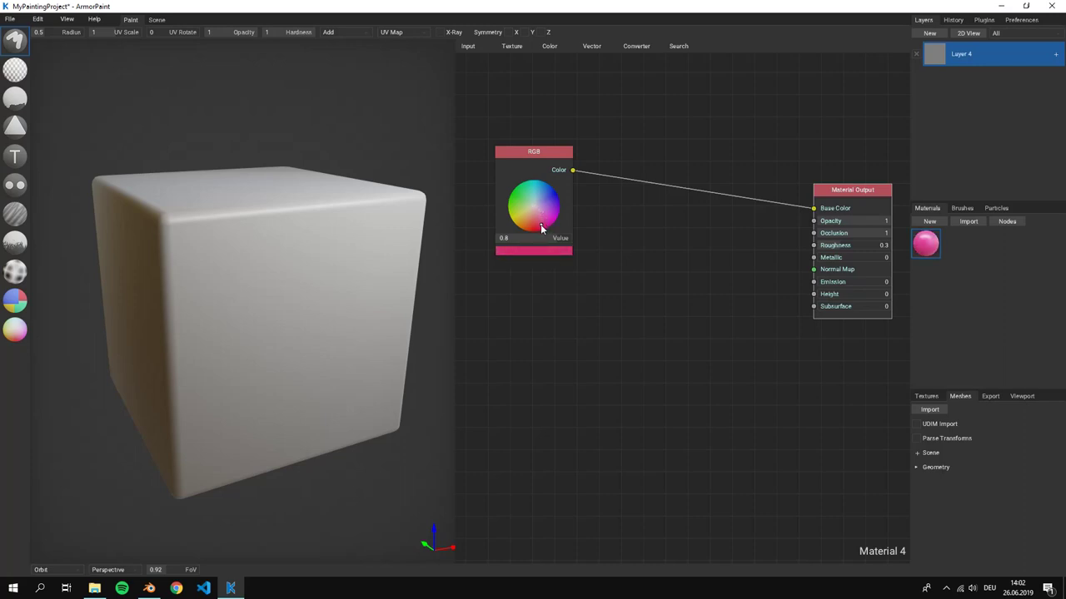
pyautogui.moveTo(245, 238)
pyautogui.mouseDown()
pyautogui.moveTo(293, 232)
pyautogui.moveTo(273, 259)
pyautogui.moveTo(284, 288)
pyautogui.moveTo(329, 320)
pyautogui.moveTo(327, 337)
pyautogui.moveTo(268, 224)
pyautogui.moveTo(236, 209)
pyautogui.mouseUp()
pyautogui.moveTo(338, 274)
pyautogui.mouseDown(button='right')
pyautogui.moveTo(388, 316)
pyautogui.moveTo(404, 316)
pyautogui.moveTo(324, 238)
pyautogui.moveTo(324, 261)
pyautogui.moveTo(357, 291)
pyautogui.moveTo(347, 272)
pyautogui.moveTo(262, 225)
pyautogui.mouseUp(button='right')
pyautogui.hotkey('ctrl', 'z')
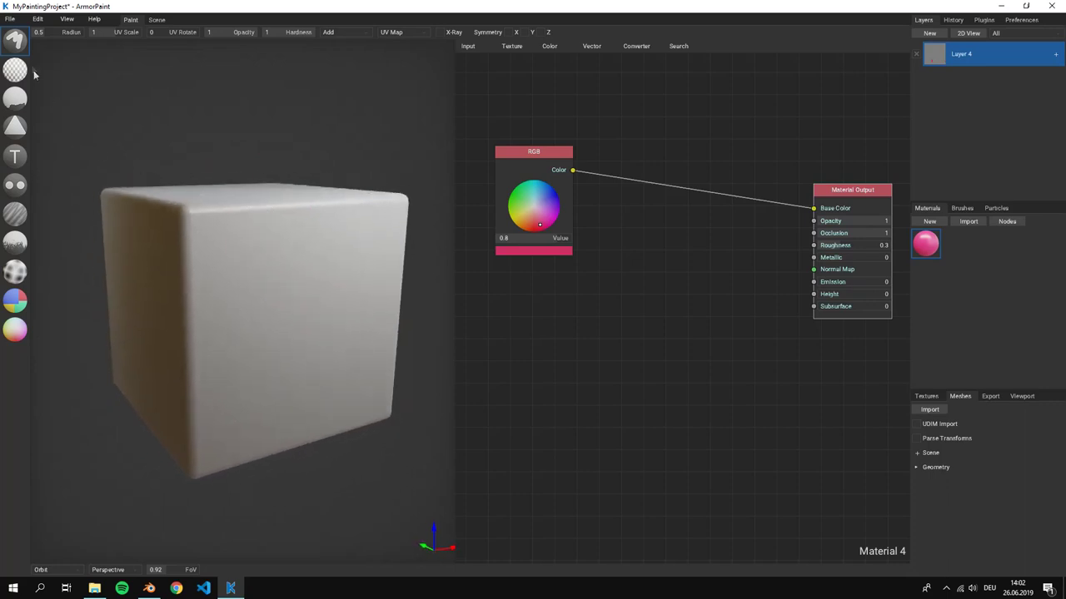
pyautogui.click(16, 103)
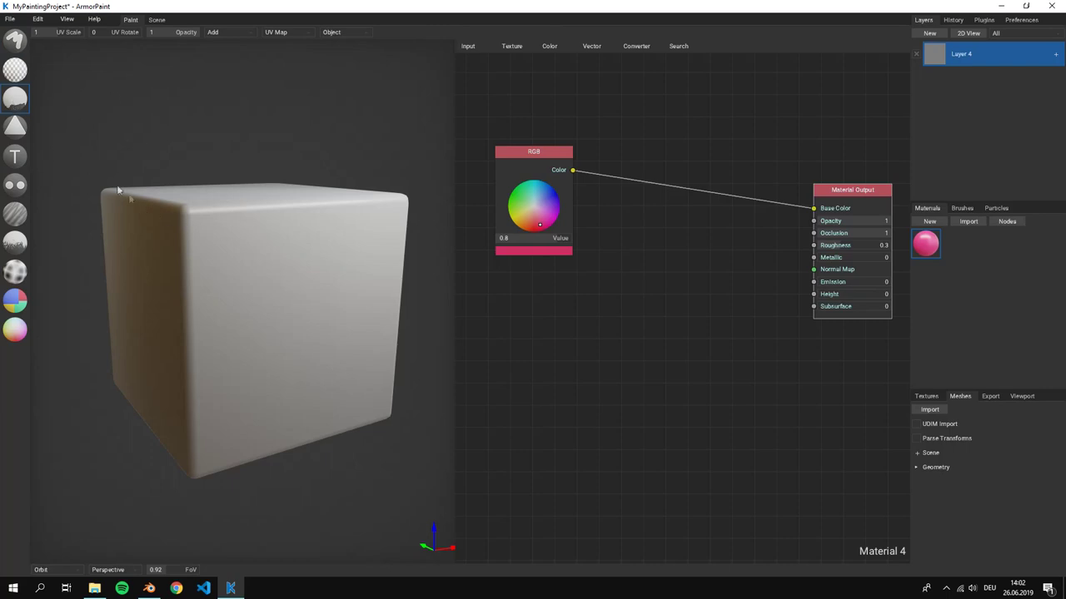
# Fill the whole cube with the Fill tool, trying yellow-green, blue and green colours.
pyautogui.click(212, 220)
pyautogui.moveTo(219, 228); pyautogui.dragTo(401, 231, button='right')
pyautogui.click(529, 208)
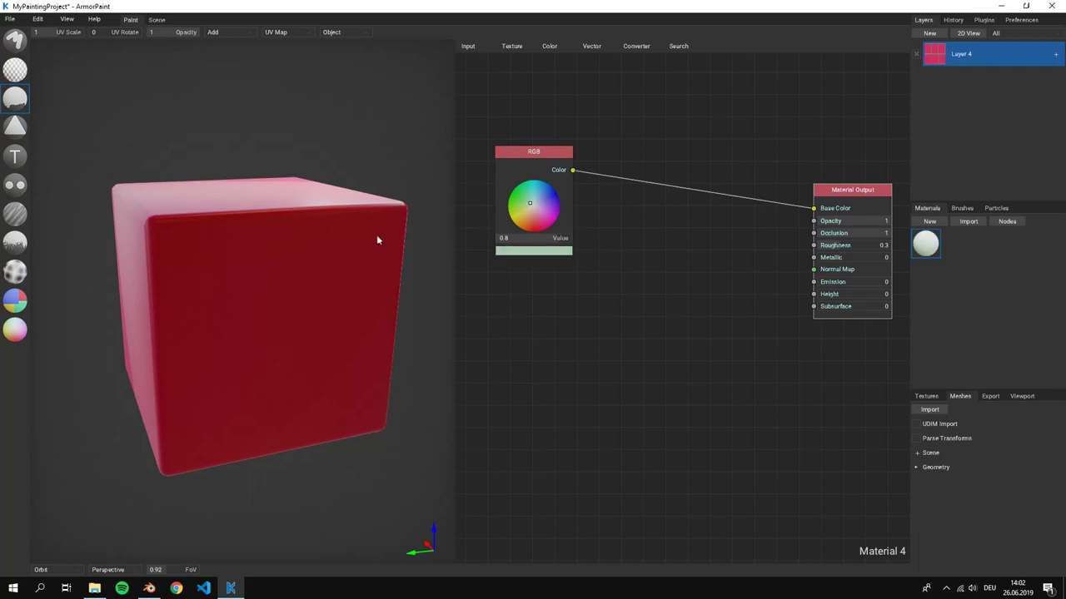
pyautogui.click(379, 239)
pyautogui.click(552, 192)
pyautogui.click(338, 207)
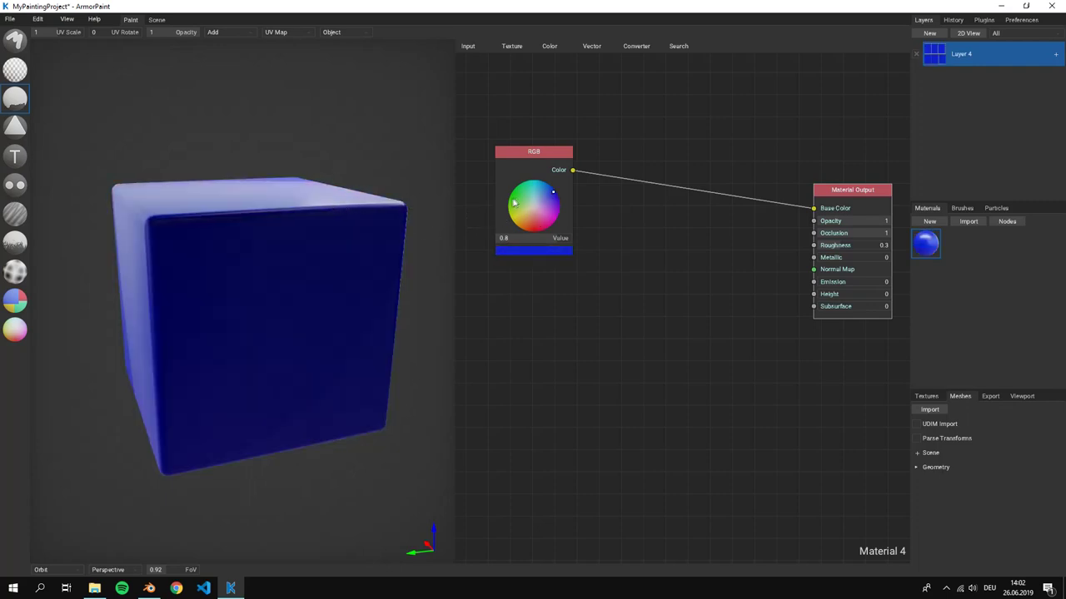
pyautogui.click(515, 198)
pyautogui.click(402, 258)
# Fill the cube with pink, then switch to the Brush tool and move the RGB node aside.
pyautogui.moveTo(401, 258); pyautogui.dragTo(311, 277, button='right')
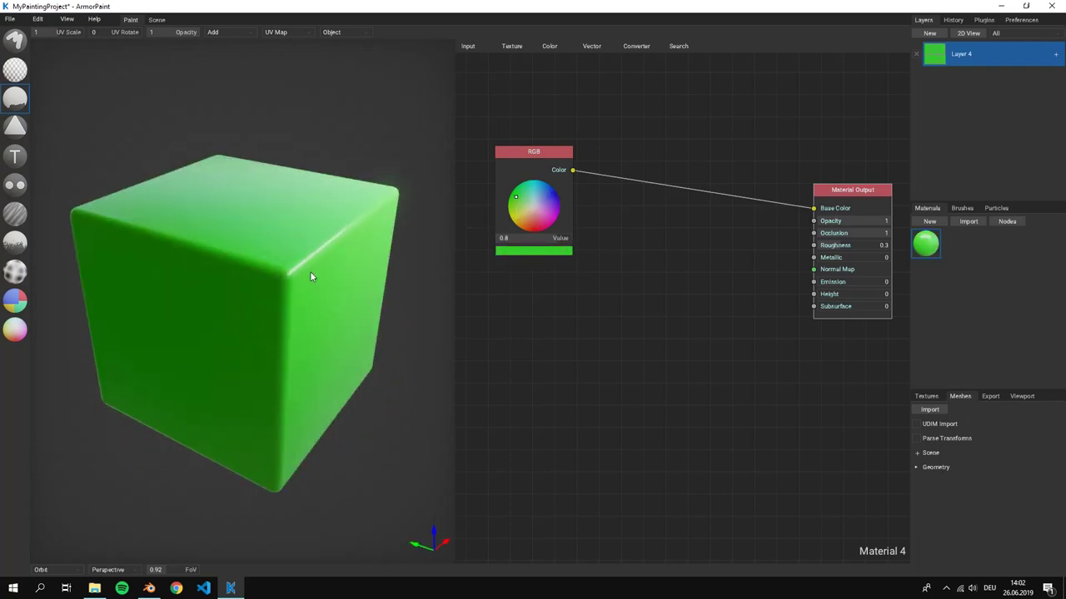
pyautogui.click(535, 223)
pyautogui.click(360, 244)
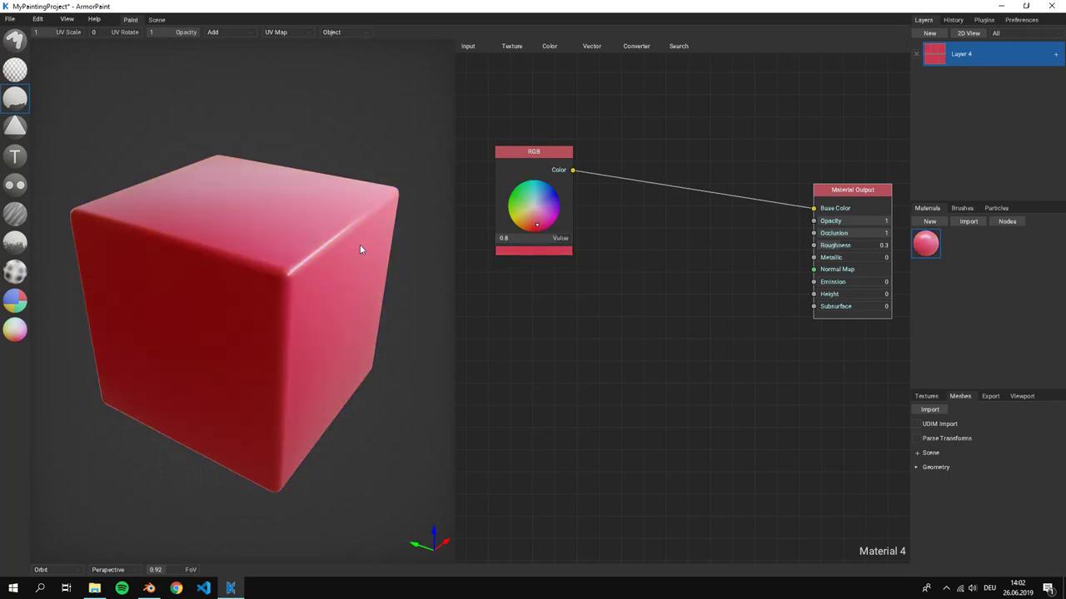
pyautogui.moveTo(359, 244); pyautogui.dragTo(325, 241, button='right')
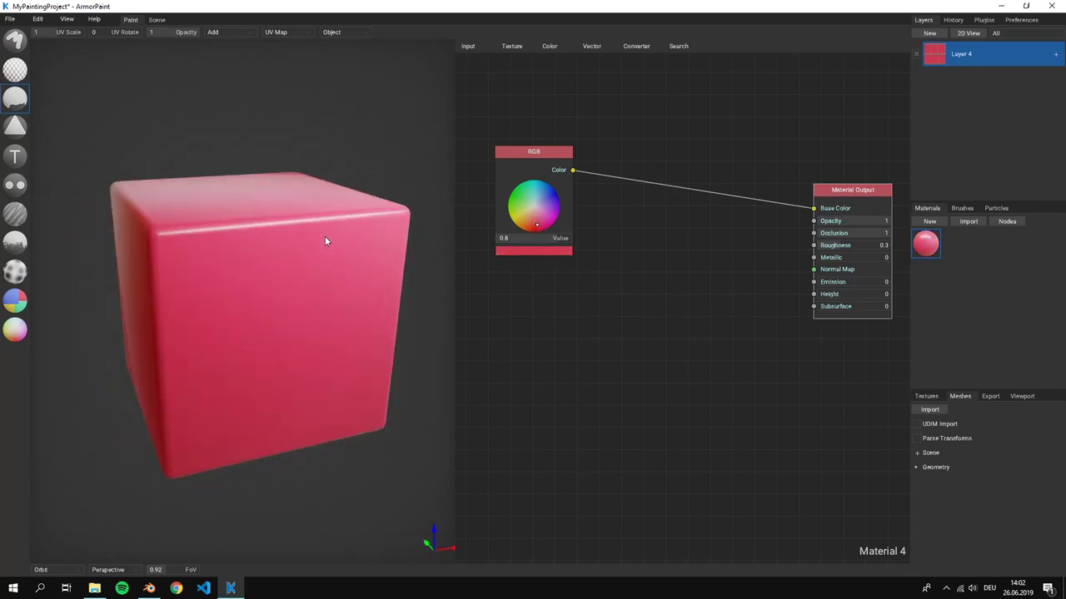
pyautogui.click(14, 40)
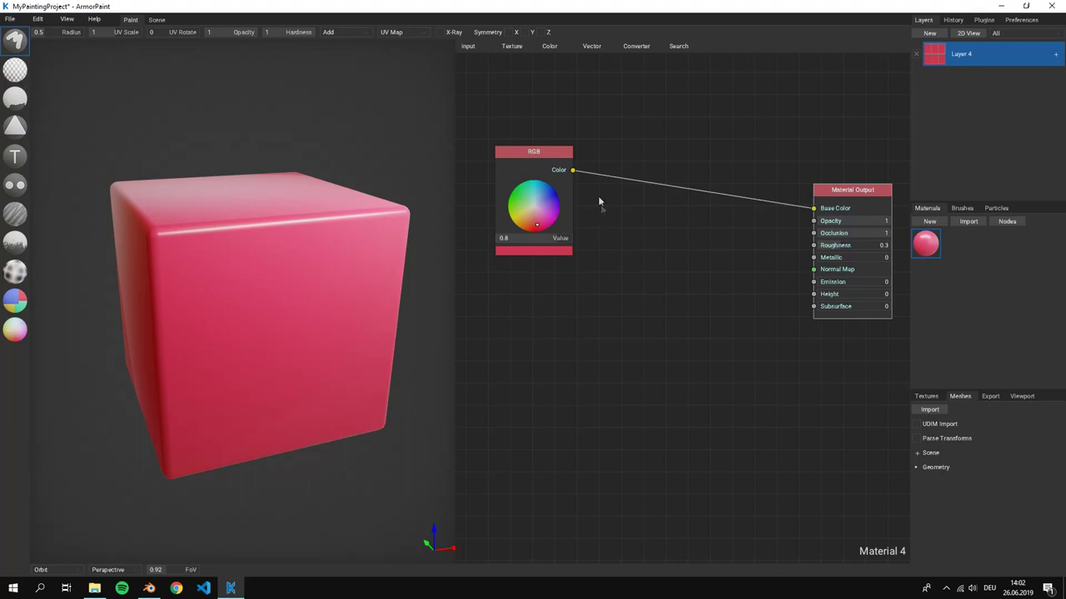
pyautogui.moveTo(542, 157); pyautogui.dragTo(556, 198)
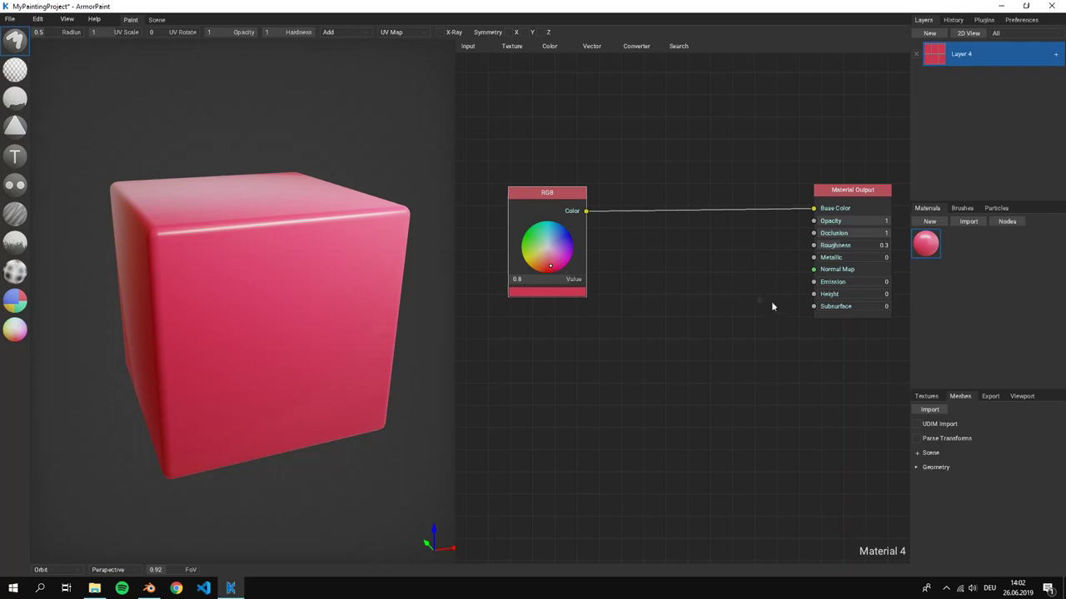
# Create Material 5 with a light-blue RGB colour and brush a cyan stroke down the front face.
pyautogui.click(943, 224)
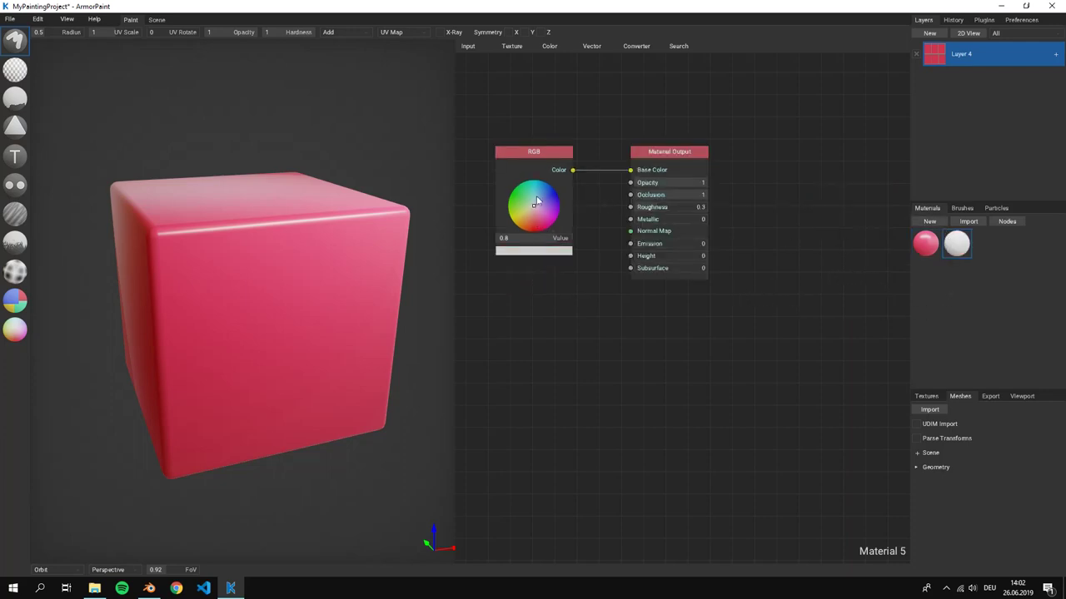
pyautogui.moveTo(535, 209); pyautogui.dragTo(538, 194)
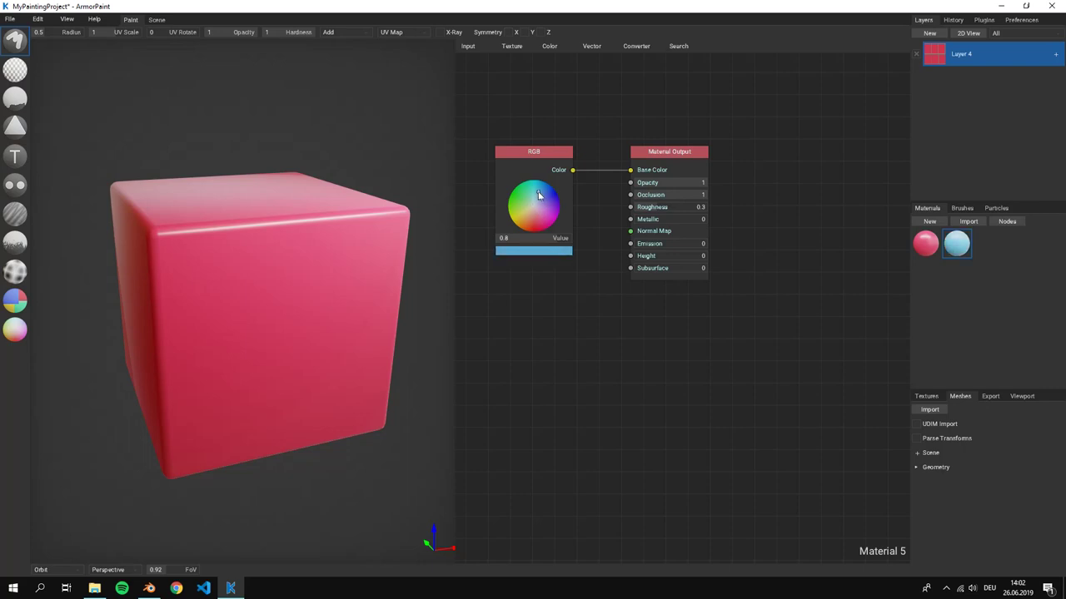
pyautogui.click(925, 243)
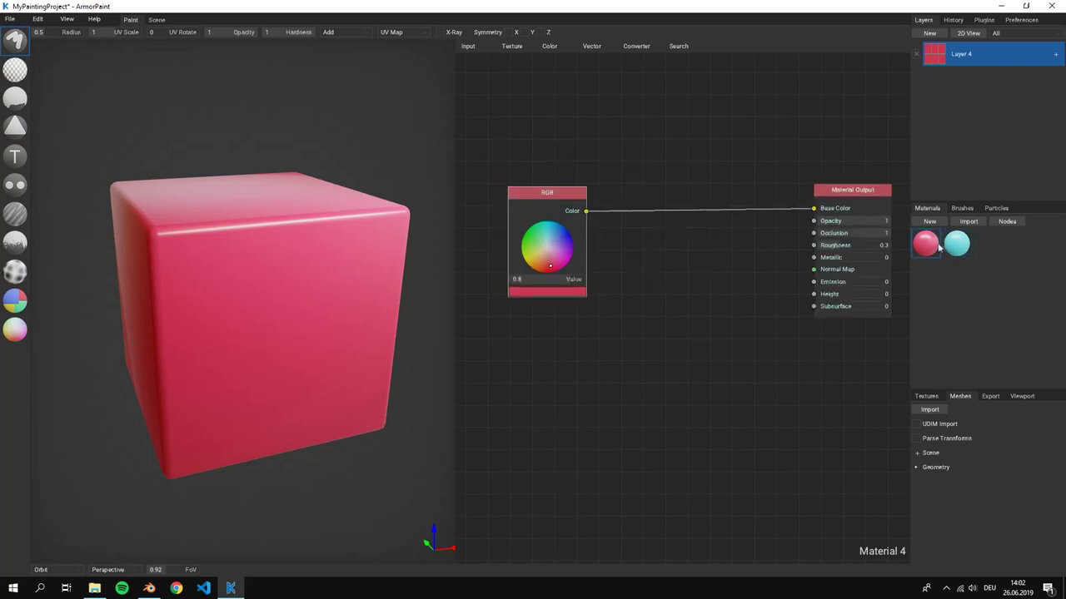
pyautogui.click(956, 243)
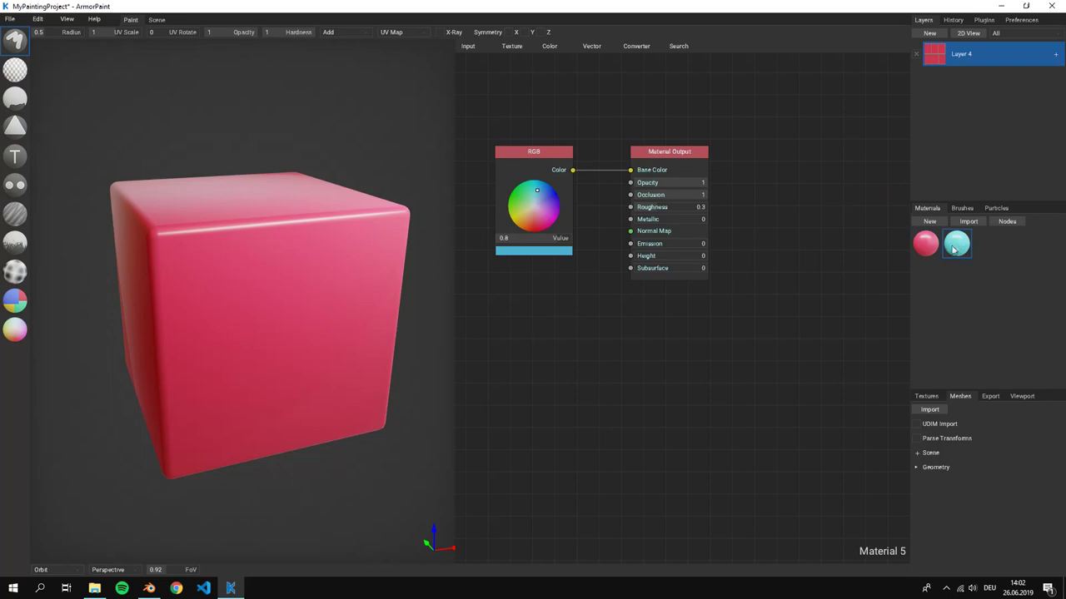
pyautogui.moveTo(254, 241)
pyautogui.mouseDown()
pyautogui.moveTo(284, 241)
pyautogui.moveTo(282, 261)
pyautogui.moveTo(310, 276)
pyautogui.moveTo(301, 320)
pyautogui.moveTo(290, 263)
pyautogui.moveTo(259, 223)
pyautogui.mouseUp()
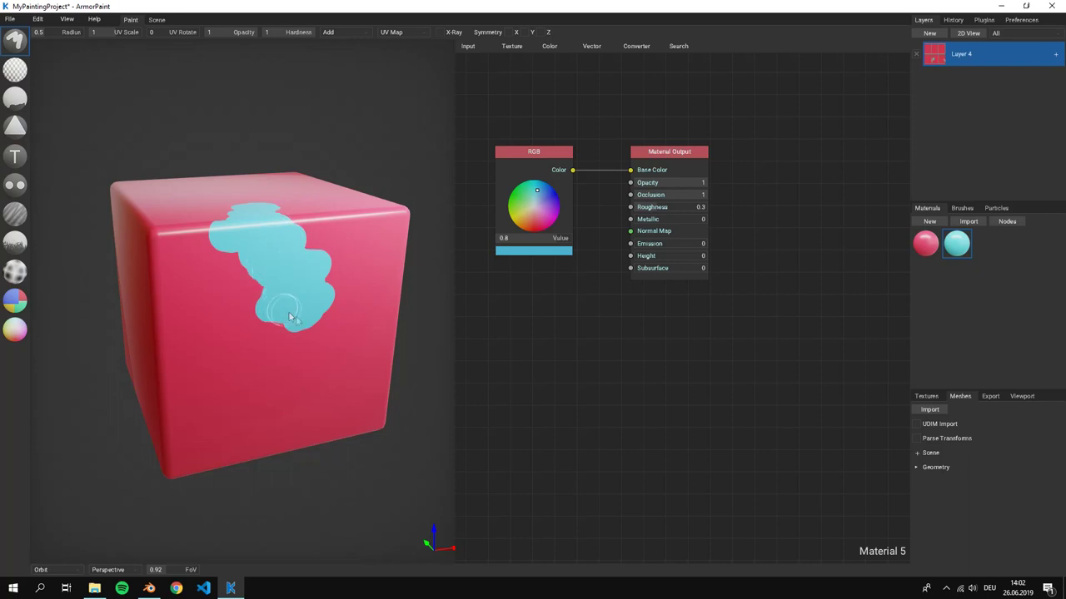
pyautogui.moveTo(289, 317)
pyautogui.mouseDown(button='right')
pyautogui.moveTo(383, 338)
pyautogui.moveTo(264, 340)
pyautogui.moveTo(302, 332)
pyautogui.moveTo(258, 325)
pyautogui.moveTo(333, 336)
pyautogui.moveTo(350, 357)
pyautogui.moveTo(379, 341)
pyautogui.moveTo(261, 309)
pyautogui.moveTo(245, 323)
pyautogui.moveTo(245, 312)
pyautogui.moveTo(293, 293)
pyautogui.mouseUp(button='right')
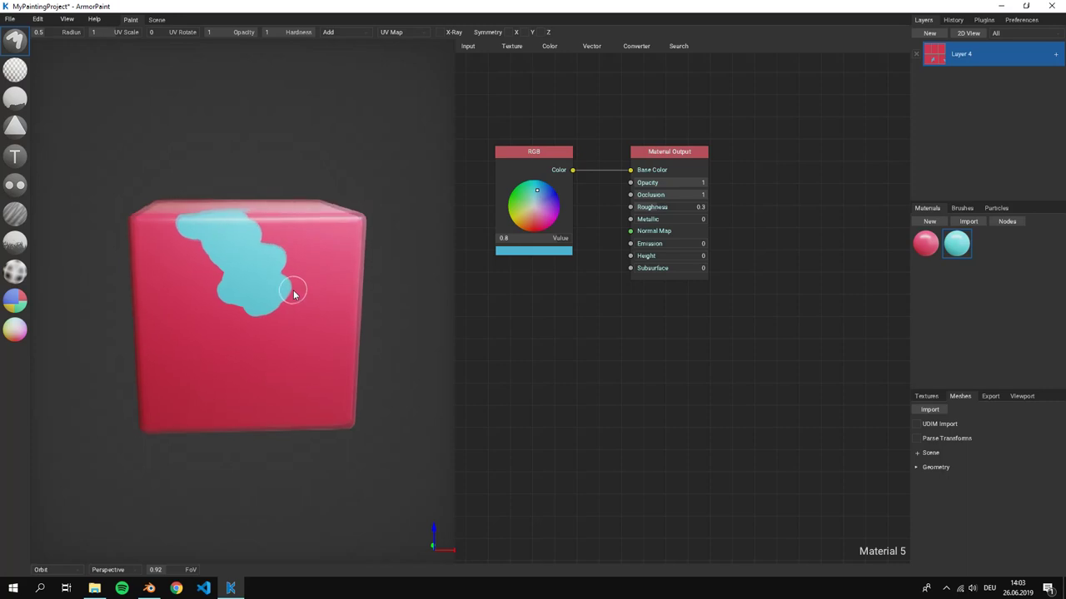
pyautogui.scroll(1, 293, 293)
# Paint a blue stroke down the cube's right edge and orbit to inspect it.
pyautogui.moveTo(660, 154); pyautogui.dragTo(683, 168)
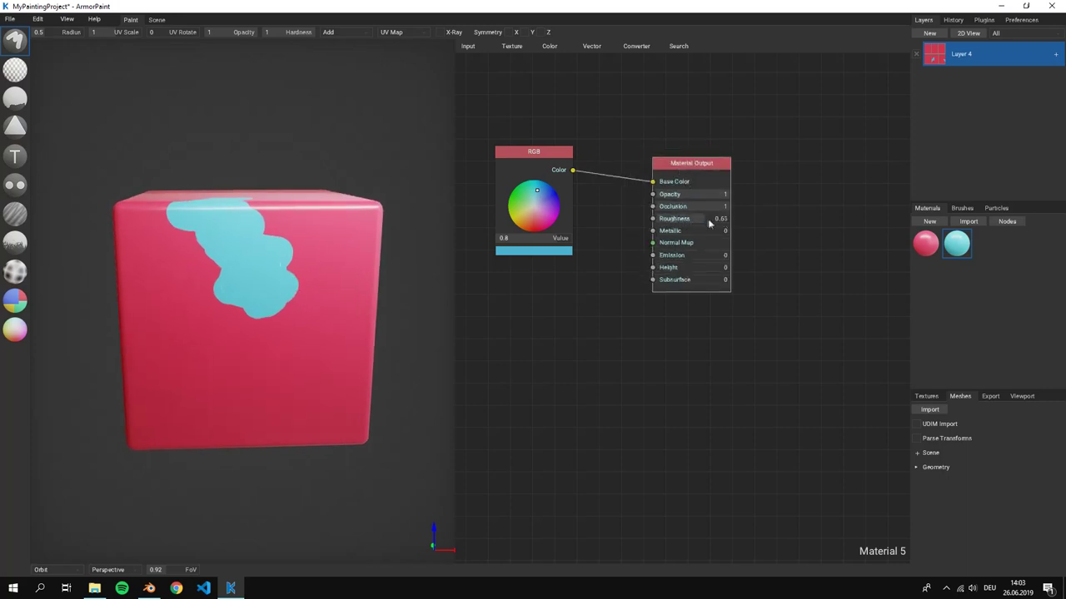
pyautogui.moveTo(286, 244); pyautogui.dragTo(317, 221, button='right')
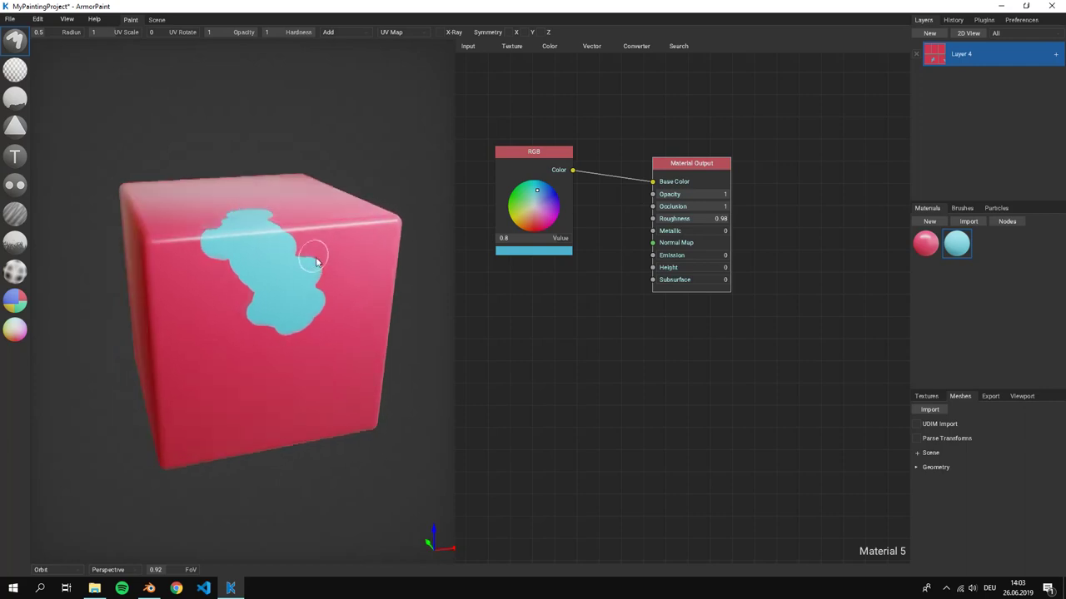
pyautogui.moveTo(316, 219)
pyautogui.mouseDown()
pyautogui.moveTo(337, 218)
pyautogui.moveTo(366, 242)
pyautogui.moveTo(369, 311)
pyautogui.moveTo(366, 264)
pyautogui.mouseUp()
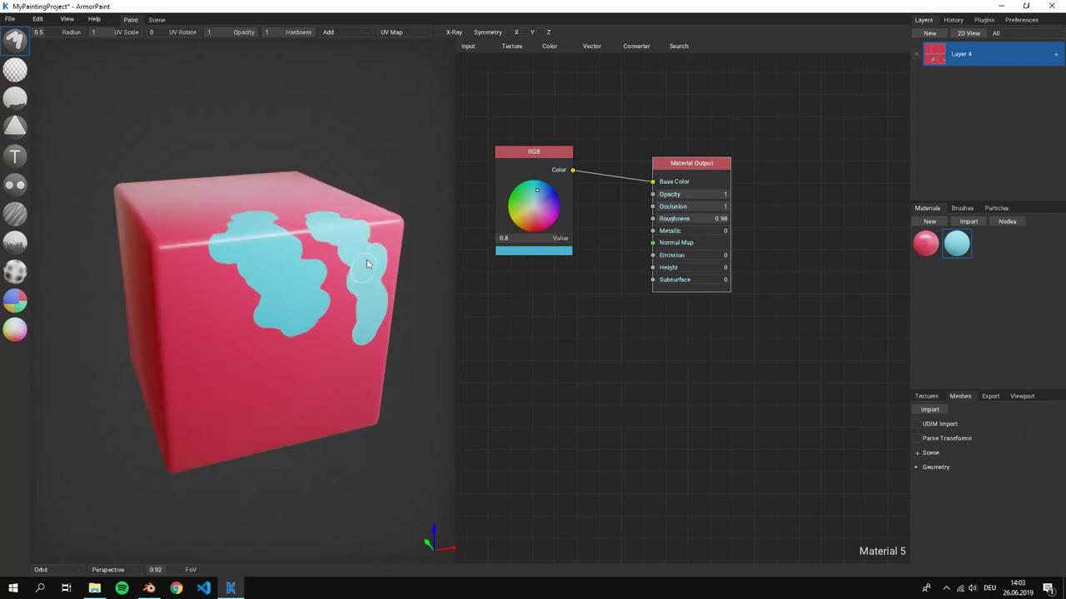
pyautogui.moveTo(333, 219); pyautogui.dragTo(382, 281, button='right')
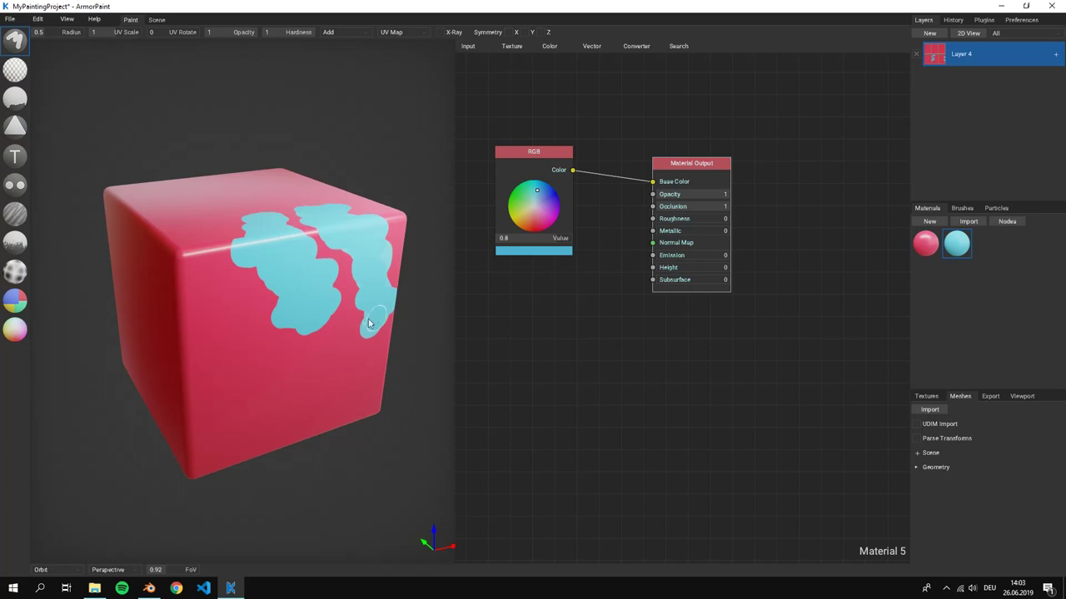
pyautogui.moveTo(369, 321)
pyautogui.mouseDown(button='right')
pyautogui.moveTo(333, 340)
pyautogui.moveTo(404, 317)
pyautogui.moveTo(410, 330)
pyautogui.mouseUp(button='right')
# Give Material 5 Metallic 0.6 and roughness 0.25, then paint glossy blue over the upper-right patch.
pyautogui.moveTo(673, 236); pyautogui.dragTo(701, 236)
pyautogui.moveTo(269, 236)
pyautogui.mouseDown()
pyautogui.moveTo(314, 227)
pyautogui.moveTo(284, 251)
pyautogui.moveTo(328, 297)
pyautogui.moveTo(341, 362)
pyautogui.mouseUp()
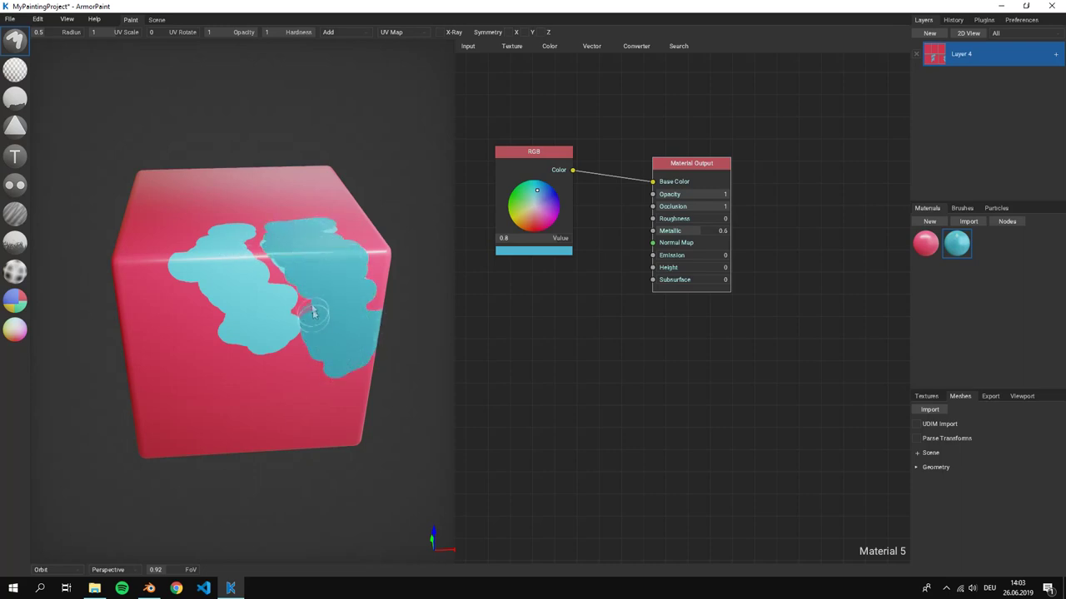
pyautogui.moveTo(351, 279)
pyautogui.mouseDown(button='right')
pyautogui.moveTo(405, 315)
pyautogui.moveTo(402, 295)
pyautogui.moveTo(426, 328)
pyautogui.moveTo(620, 284)
pyautogui.mouseUp(button='right')
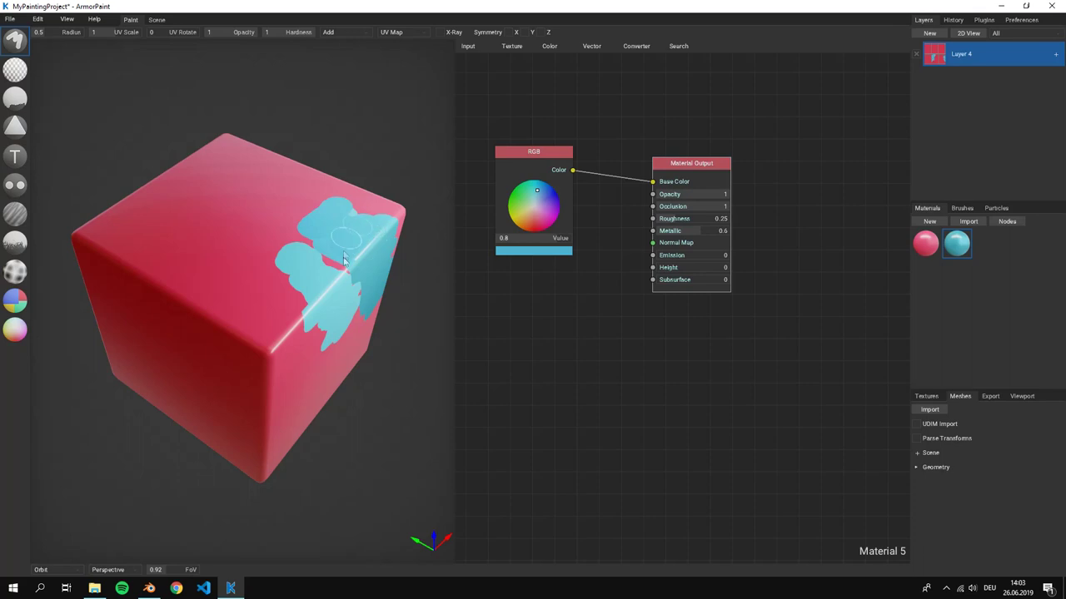
# Fill the entire cube with the light-blue material using the Fill tool.
pyautogui.click(15, 98)
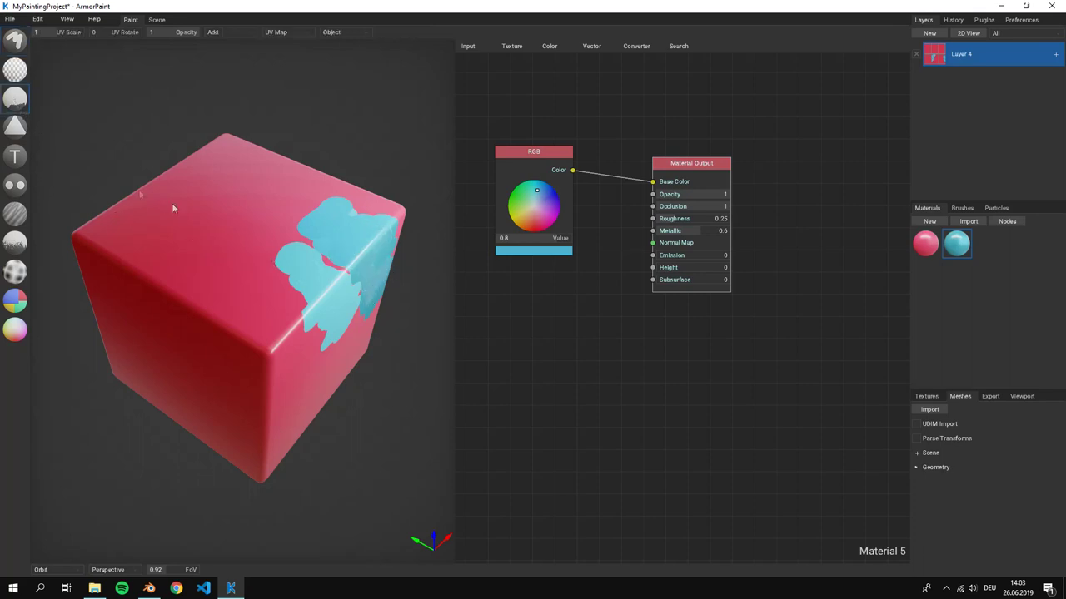
pyautogui.click(171, 203)
pyautogui.moveTo(322, 305); pyautogui.dragTo(257, 289, button='right')
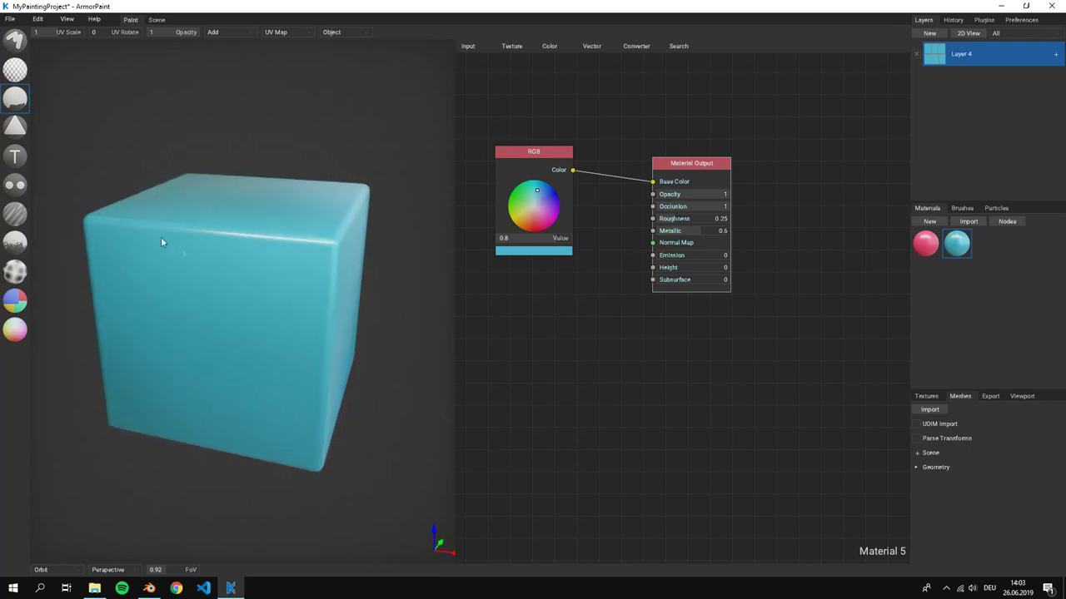
# Reset Material 5's Metallic to 0, lighten its colour, and close the node editor.
pyautogui.moveTo(691, 237); pyautogui.dragTo(654, 239)
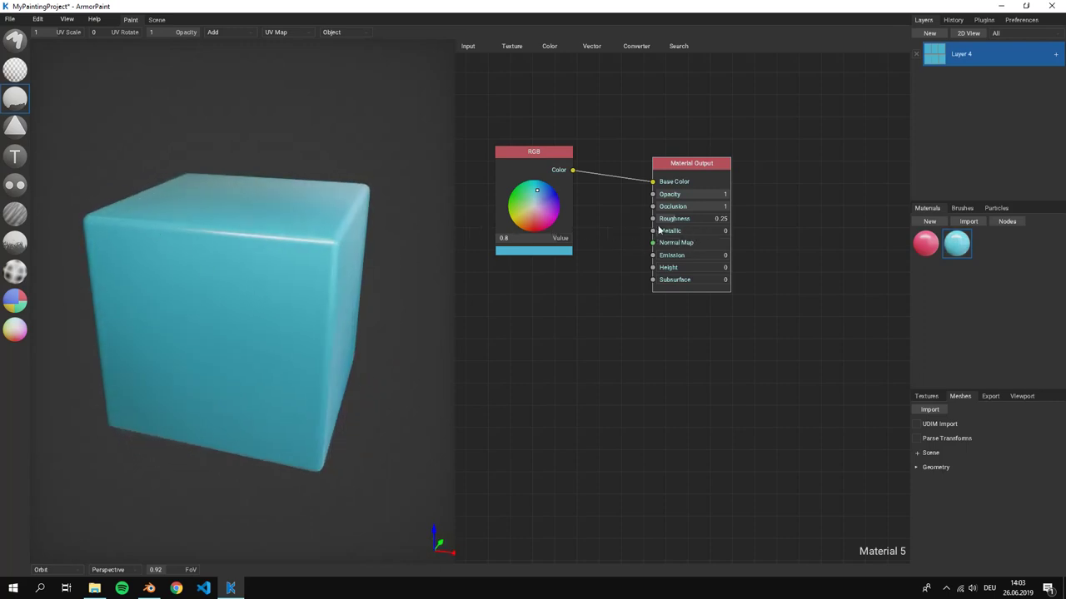
pyautogui.click(536, 204)
pyautogui.click(924, 246)
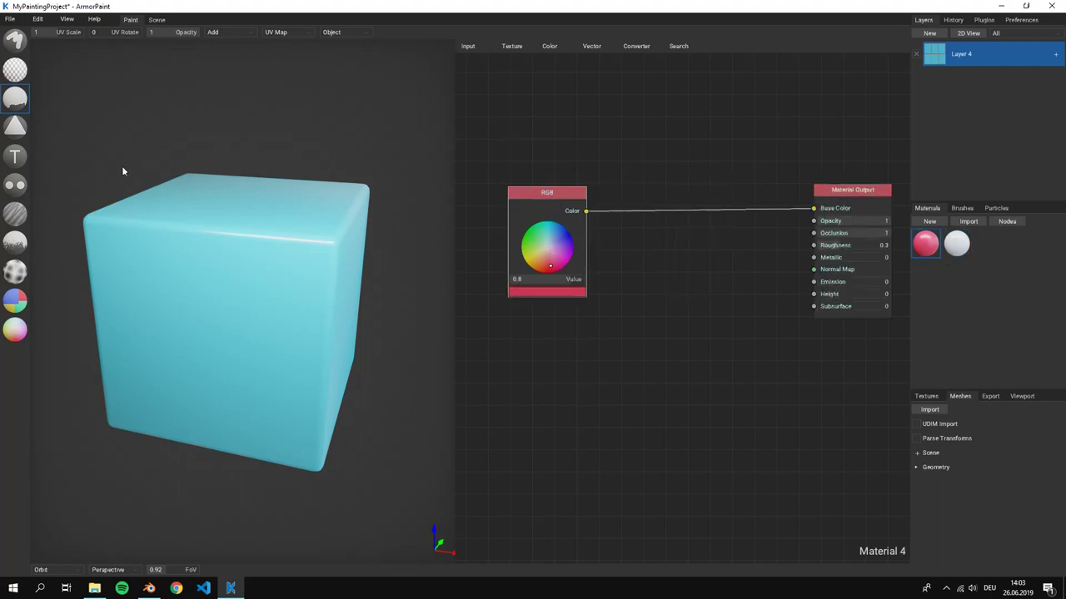
pyautogui.scroll(-3, 305, 221)
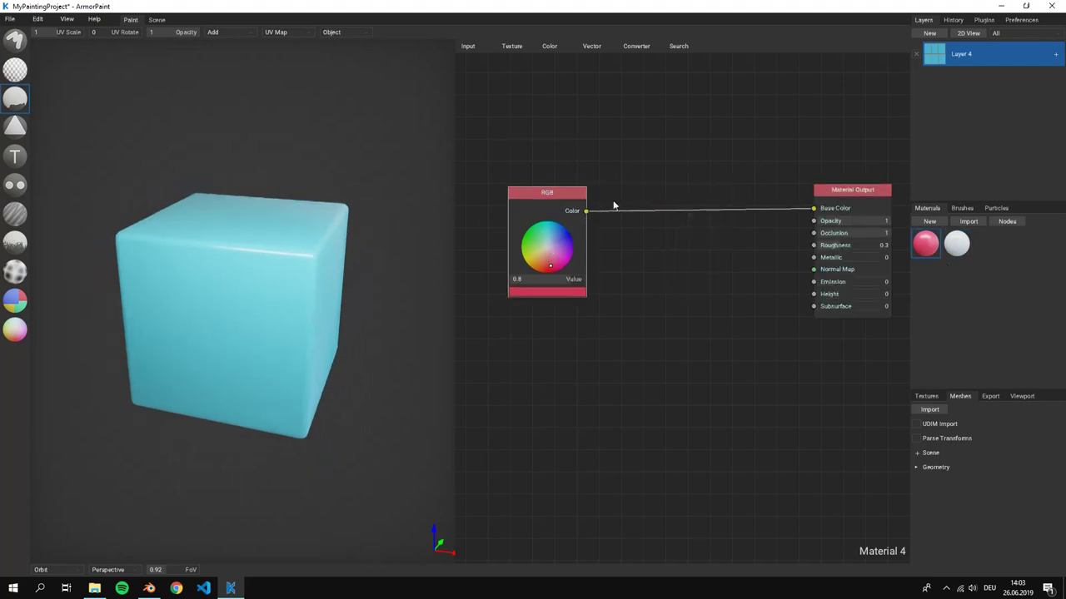
pyautogui.moveTo(853, 197); pyautogui.dragTo(757, 196)
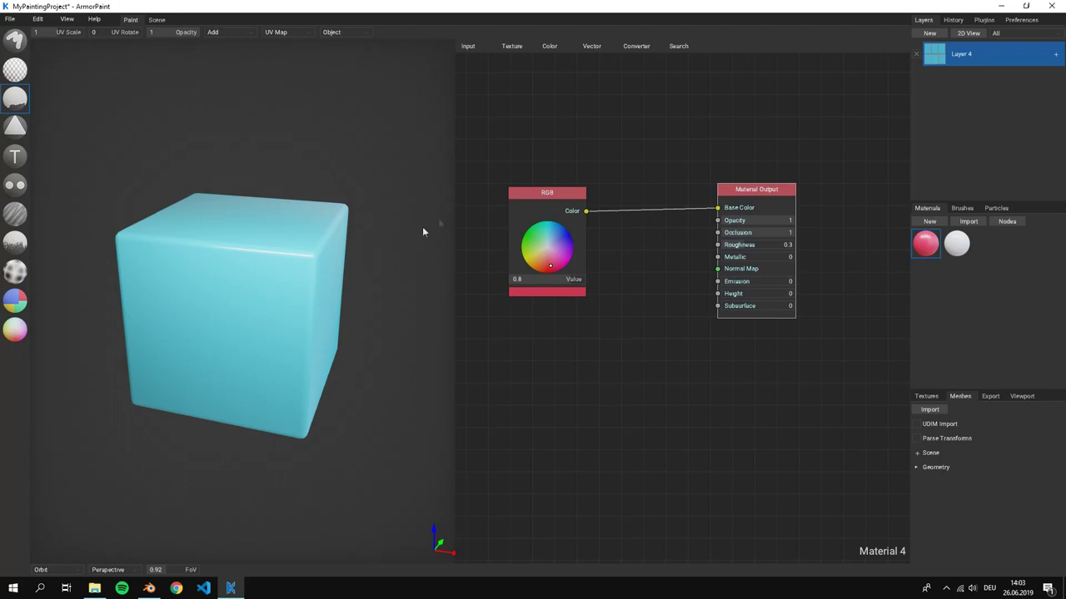
pyautogui.press('Tab')
pyautogui.press('Tab')
pyautogui.press('Tab')
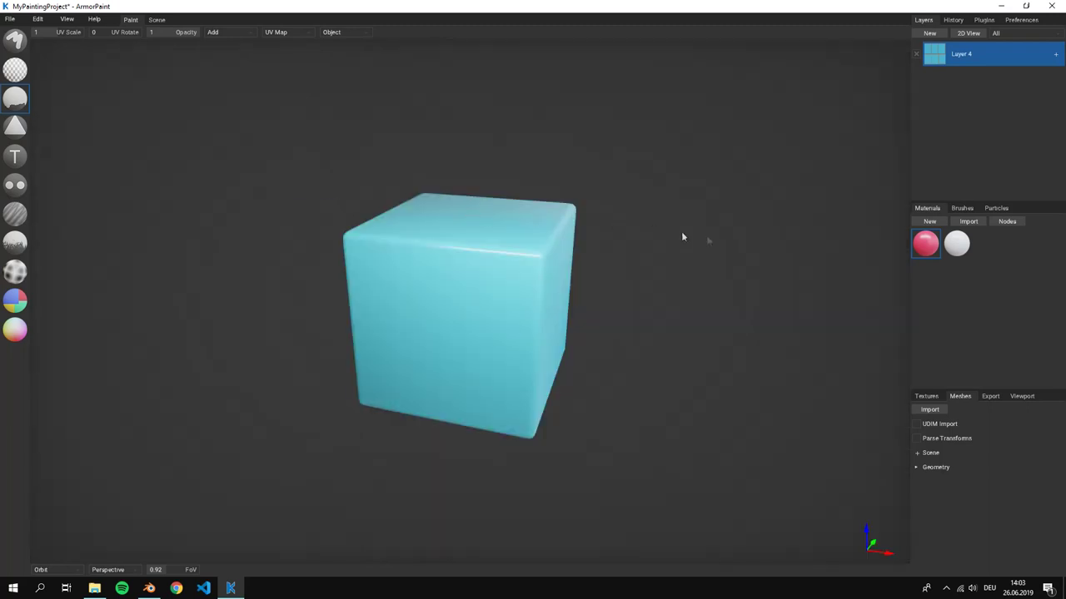
# Select the white material and return to the Brush tool on the cyan cube.
pyautogui.click(956, 243)
pyautogui.click(12, 46)
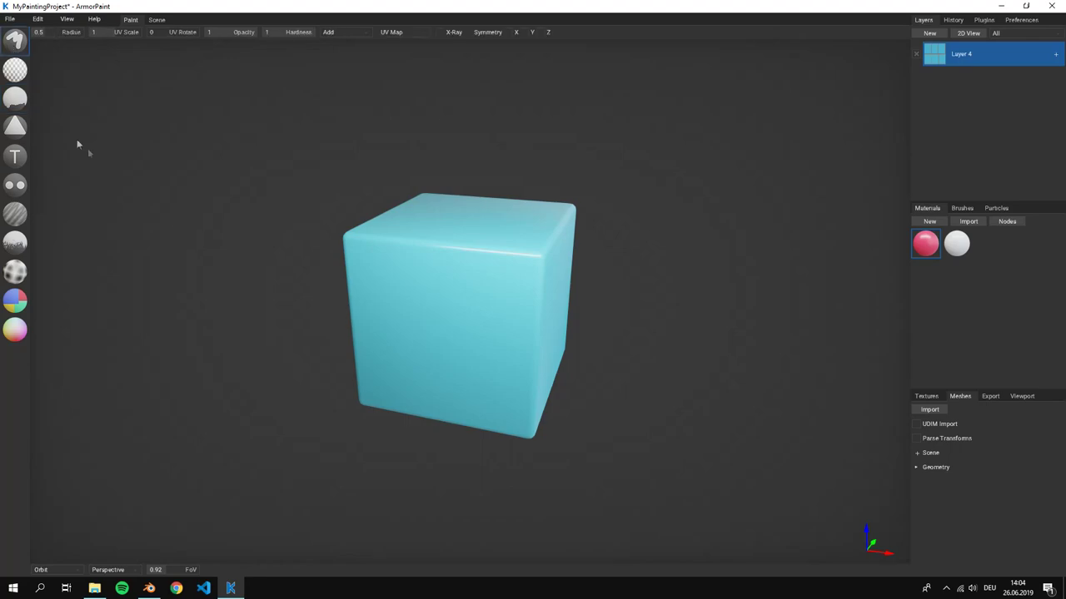
pyautogui.moveTo(496, 268); pyautogui.dragTo(554, 272, button='right')
pyautogui.moveTo(555, 271); pyautogui.dragTo(545, 274, button='right')
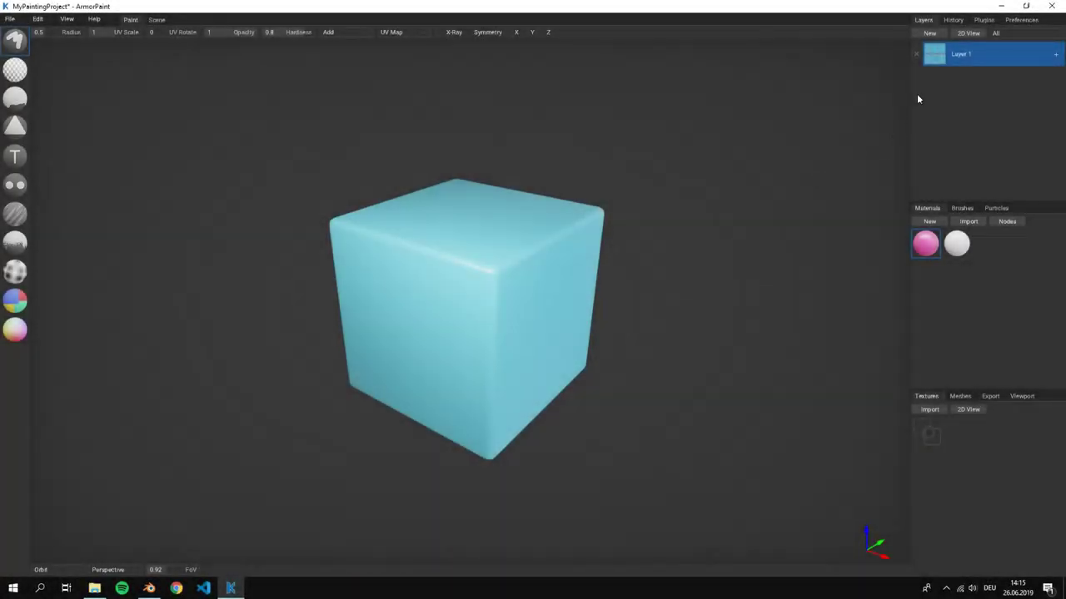
# Open the 2D texture view, test pink strokes on the UV texture, then undo them.
pyautogui.click(963, 32)
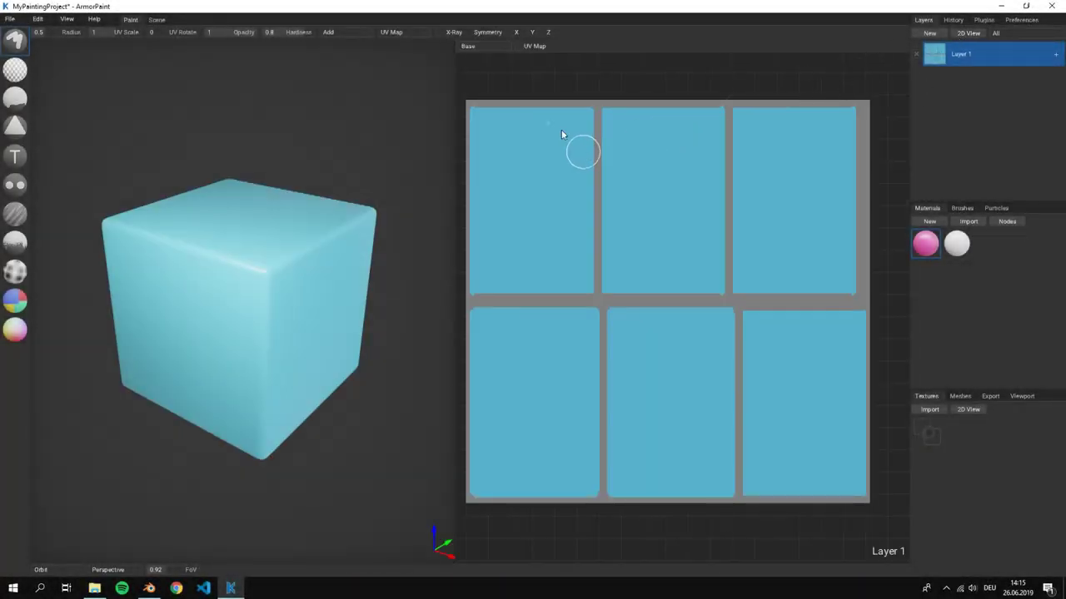
pyautogui.moveTo(537, 161)
pyautogui.mouseDown()
pyautogui.moveTo(535, 190)
pyautogui.moveTo(515, 198)
pyautogui.moveTo(538, 184)
pyautogui.moveTo(550, 218)
pyautogui.moveTo(600, 229)
pyautogui.moveTo(646, 202)
pyautogui.moveTo(762, 204)
pyautogui.mouseUp()
pyautogui.moveTo(158, 237)
pyautogui.mouseDown(button='right')
pyautogui.moveTo(371, 271)
pyautogui.moveTo(309, 325)
pyautogui.moveTo(277, 337)
pyautogui.mouseUp(button='right')
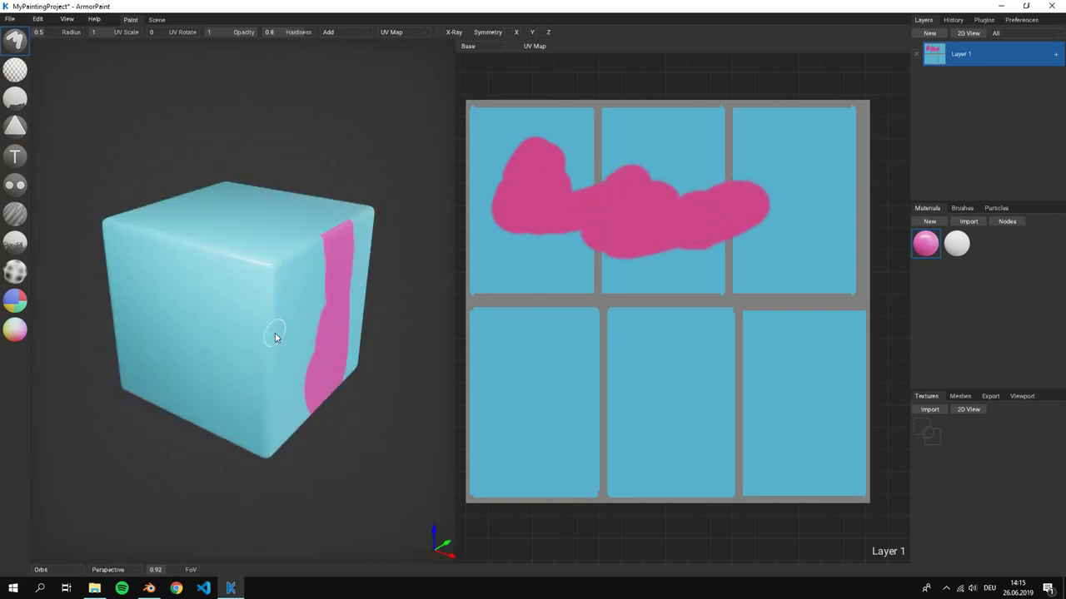
pyautogui.hotkey('ctrl', 'z')
pyautogui.hotkey('ctrl', 'z')
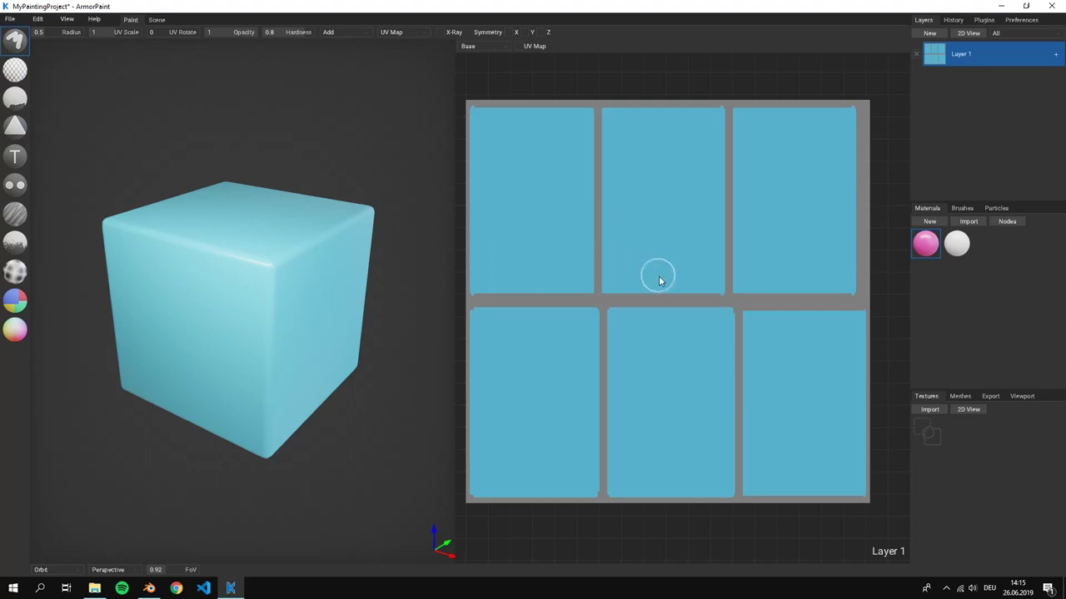
# Show the UV wireframe over the flat texture, centre the layout, then close the 2D view.
pyautogui.click(526, 46)
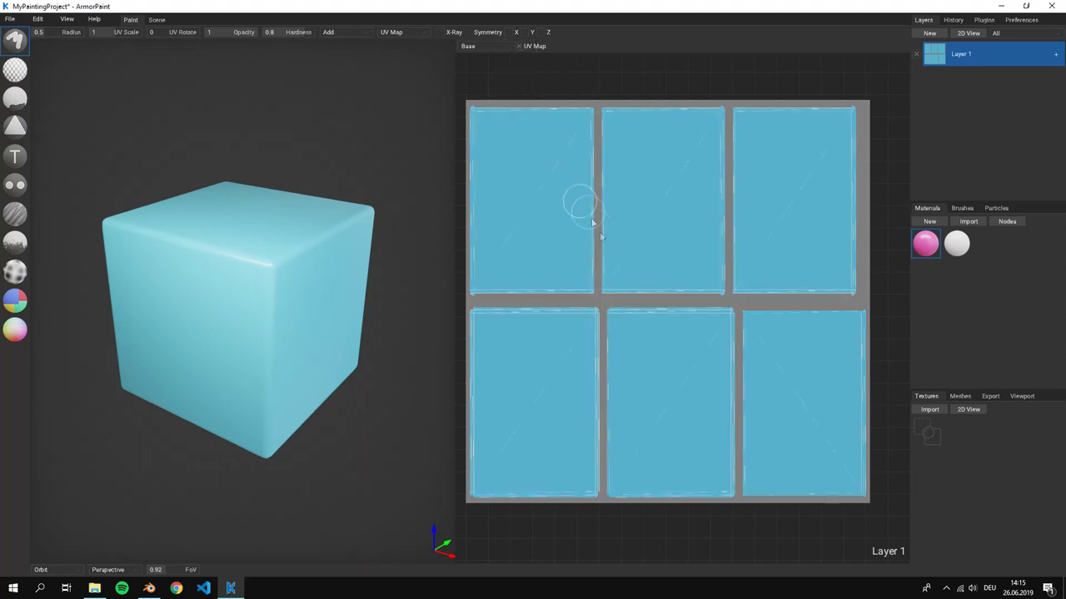
pyautogui.scroll(2, 625, 278)
pyautogui.scroll(-4, 647, 276)
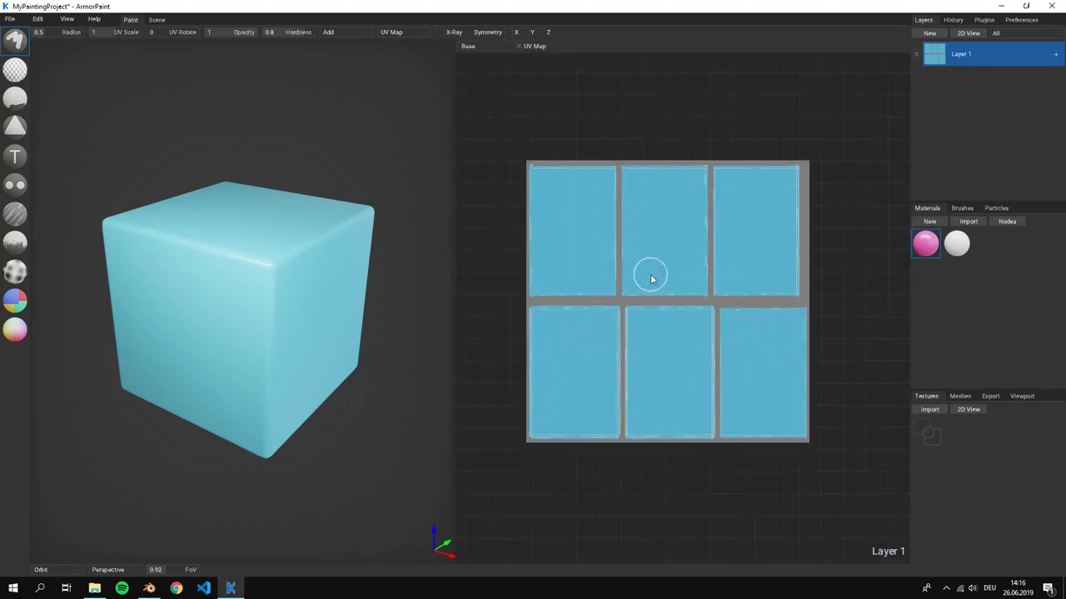
pyautogui.moveTo(652, 278)
pyautogui.mouseDown(button='right')
pyautogui.moveTo(638, 302)
pyautogui.moveTo(655, 280)
pyautogui.moveTo(675, 299)
pyautogui.moveTo(657, 291)
pyautogui.mouseUp(button='right')
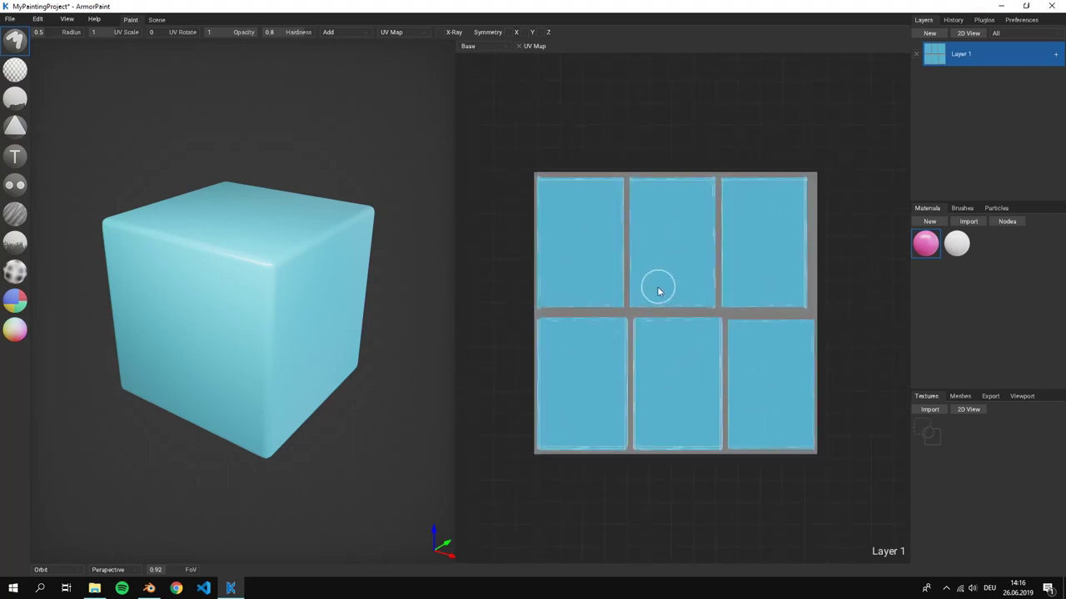
pyautogui.click(976, 34)
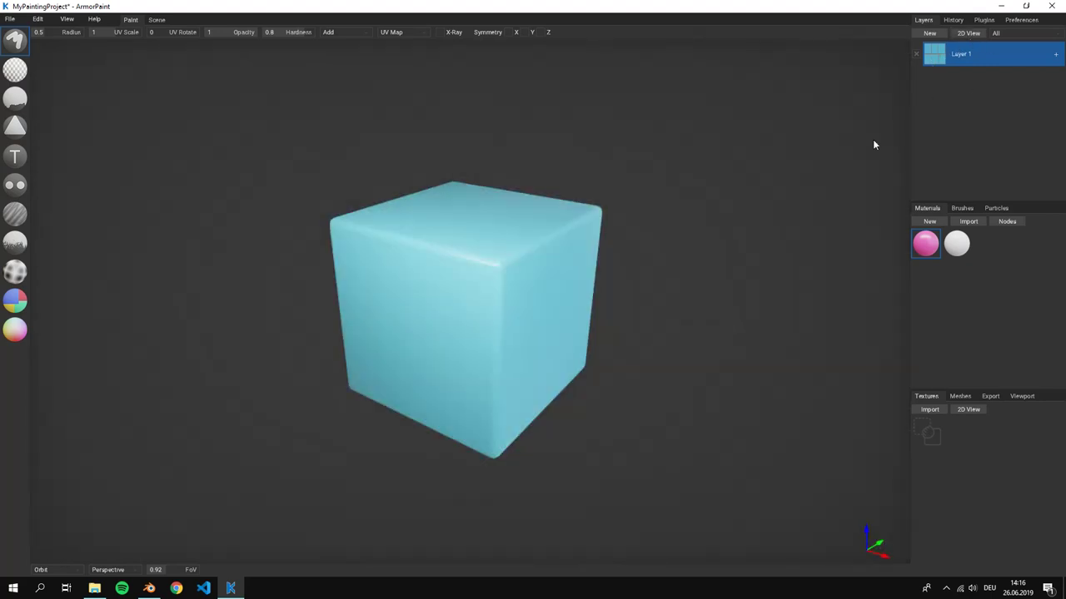
# Add a new Layer 2 and toggle Layer 1's visibility to check it.
pyautogui.click(930, 34)
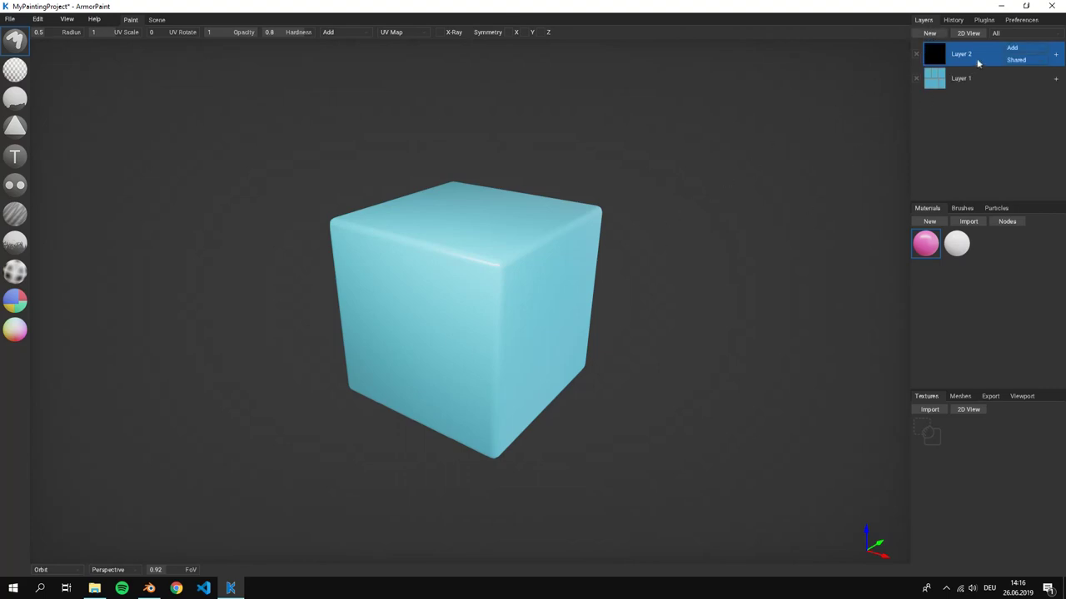
pyautogui.scroll(2, 517, 249)
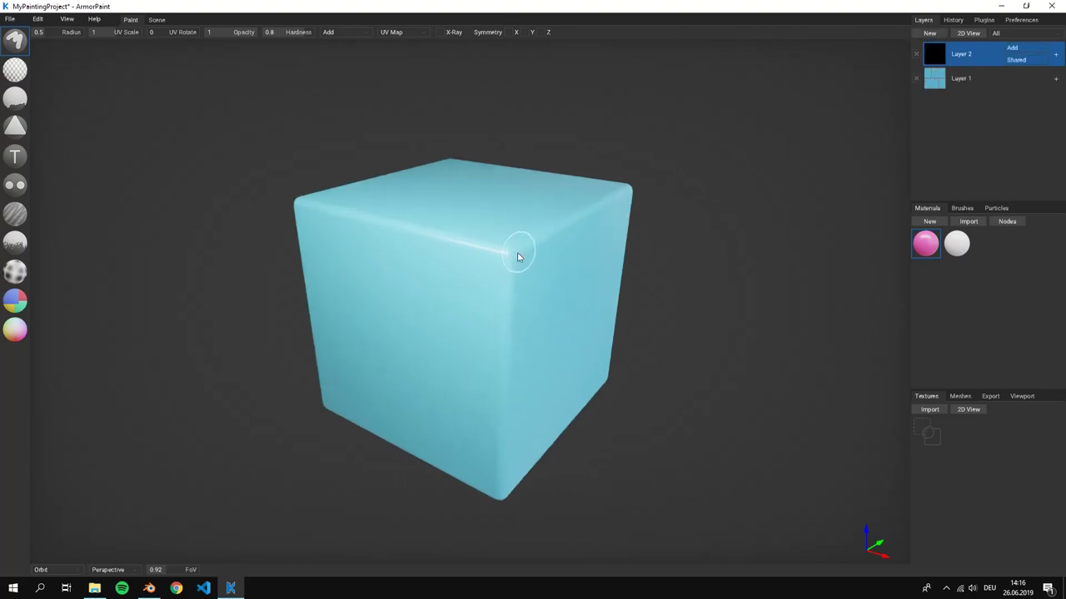
pyautogui.click(916, 78)
pyautogui.click(916, 78)
# Paint pink strokes along the top edge on Layer 2, toggling layer visibility to compare.
pyautogui.moveTo(509, 258)
pyautogui.mouseDown()
pyautogui.moveTo(572, 221)
pyautogui.moveTo(493, 260)
pyautogui.moveTo(443, 241)
pyautogui.moveTo(466, 241)
pyautogui.moveTo(374, 221)
pyautogui.mouseUp()
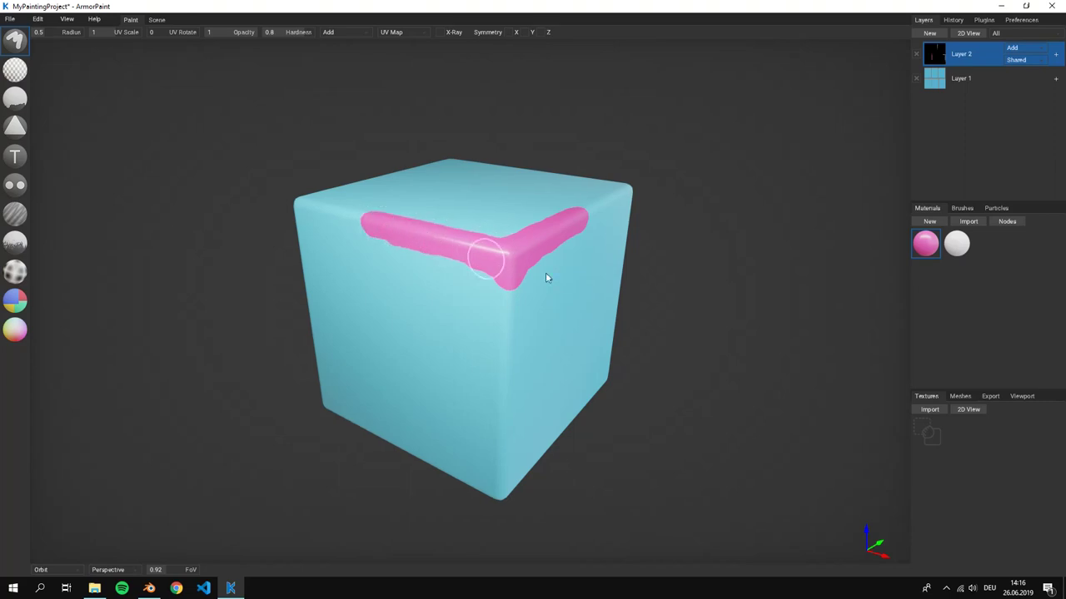
pyautogui.moveTo(545, 276)
pyautogui.mouseDown(button='right')
pyautogui.moveTo(561, 347)
pyautogui.moveTo(565, 303)
pyautogui.moveTo(500, 295)
pyautogui.moveTo(603, 299)
pyautogui.mouseUp(button='right')
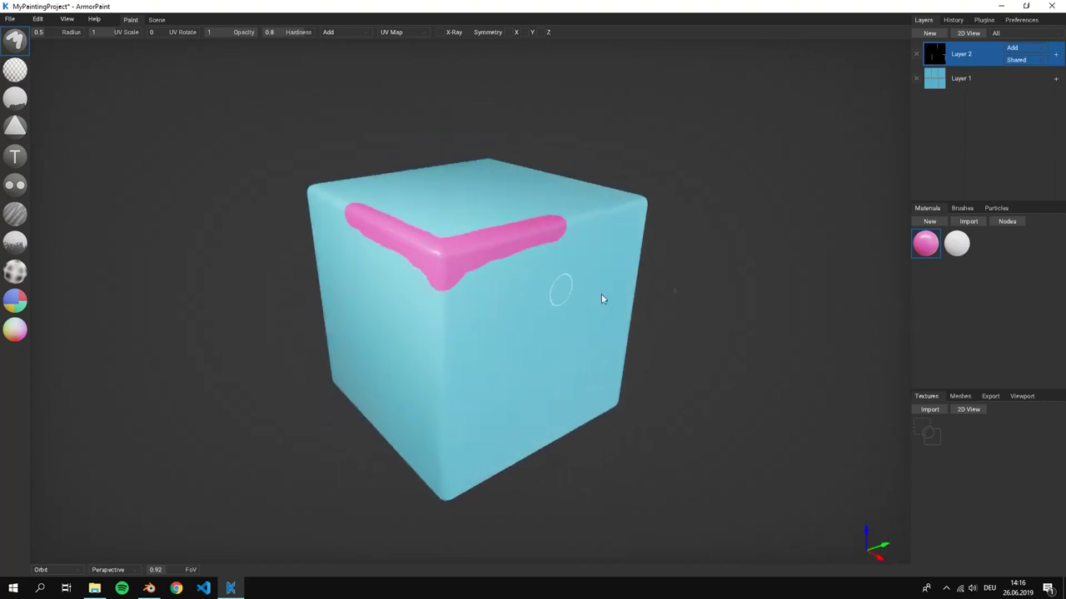
pyautogui.click(917, 55)
pyautogui.click(917, 55)
pyautogui.click(916, 55)
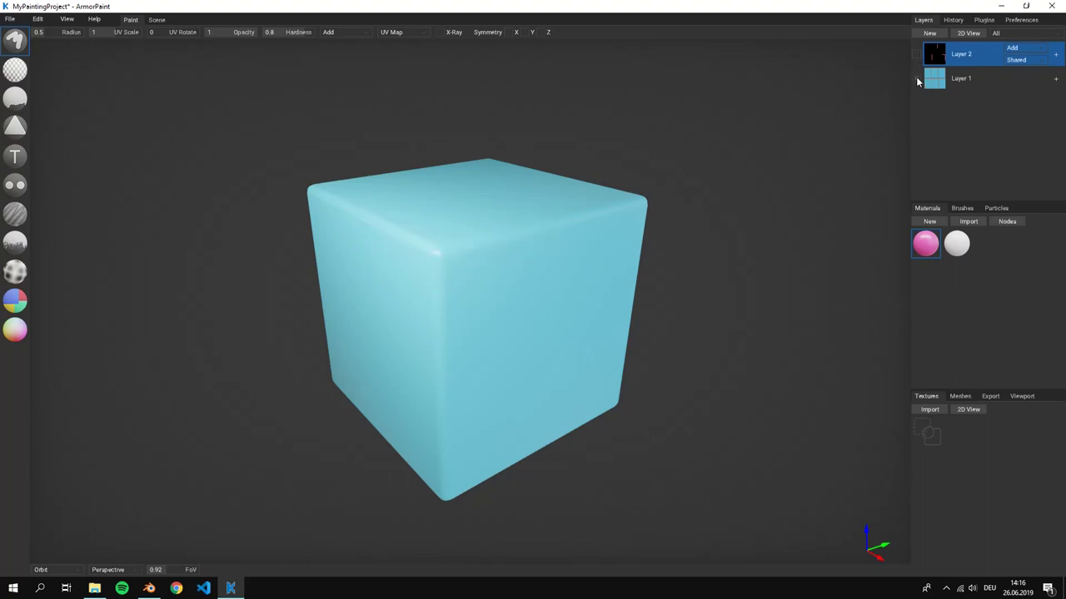
pyautogui.click(917, 80)
pyautogui.click(916, 55)
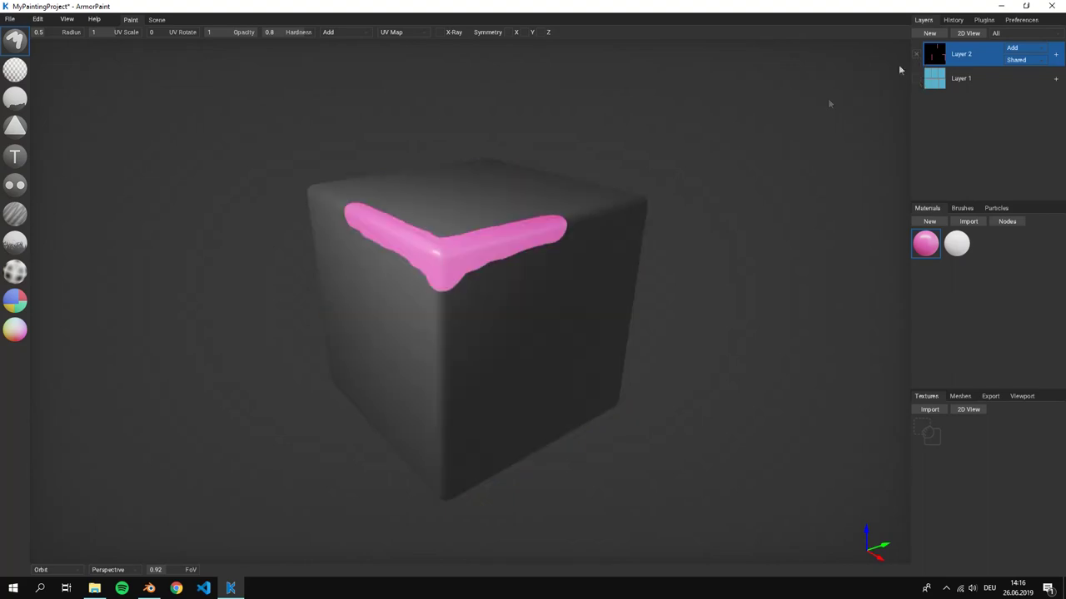
pyautogui.moveTo(824, 103); pyautogui.dragTo(708, 133, button='right')
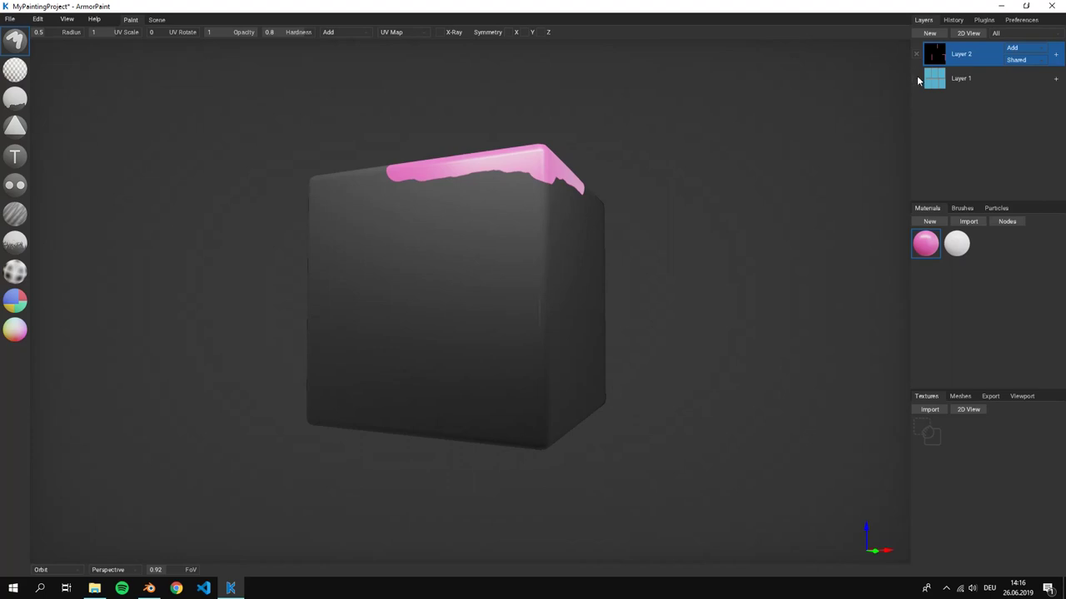
pyautogui.click(917, 80)
# Paint pink strokes down the cube's left edge and top, then inspect the result.
pyautogui.moveTo(680, 186)
pyautogui.mouseDown(button='right')
pyautogui.moveTo(600, 238)
pyautogui.moveTo(273, 229)
pyautogui.moveTo(367, 230)
pyautogui.moveTo(319, 215)
pyautogui.mouseUp(button='right')
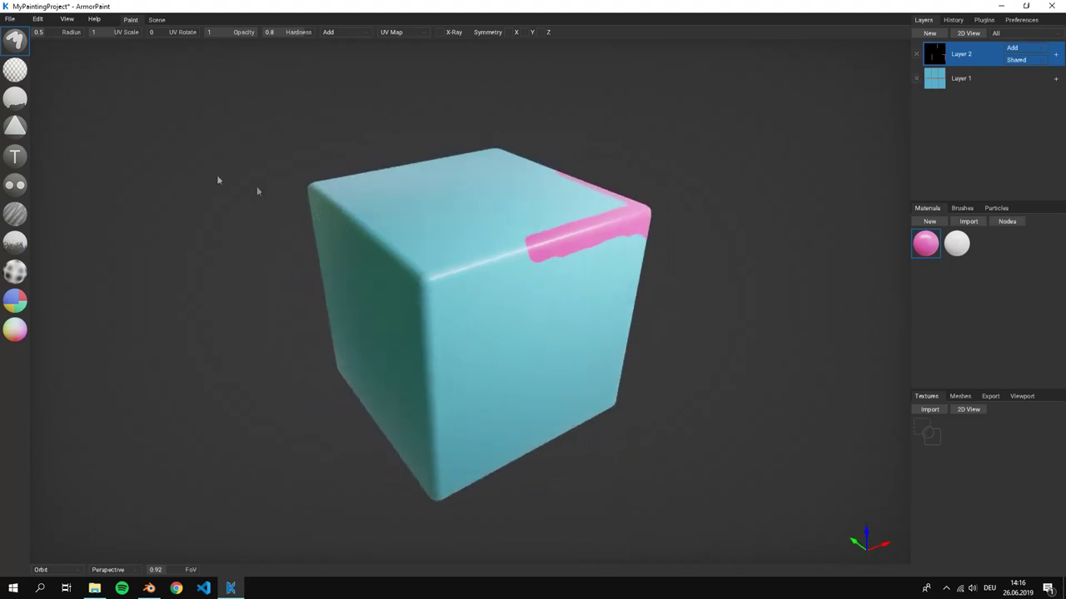
pyautogui.moveTo(357, 302)
pyautogui.mouseDown()
pyautogui.moveTo(375, 228)
pyautogui.moveTo(423, 199)
pyautogui.moveTo(449, 199)
pyautogui.moveTo(436, 243)
pyautogui.moveTo(432, 222)
pyautogui.moveTo(424, 227)
pyautogui.moveTo(448, 211)
pyautogui.moveTo(488, 214)
pyautogui.moveTo(499, 389)
pyautogui.moveTo(571, 323)
pyautogui.moveTo(529, 399)
pyautogui.moveTo(589, 365)
pyautogui.moveTo(537, 414)
pyautogui.moveTo(490, 424)
pyautogui.moveTo(473, 370)
pyautogui.moveTo(521, 380)
pyautogui.mouseUp()
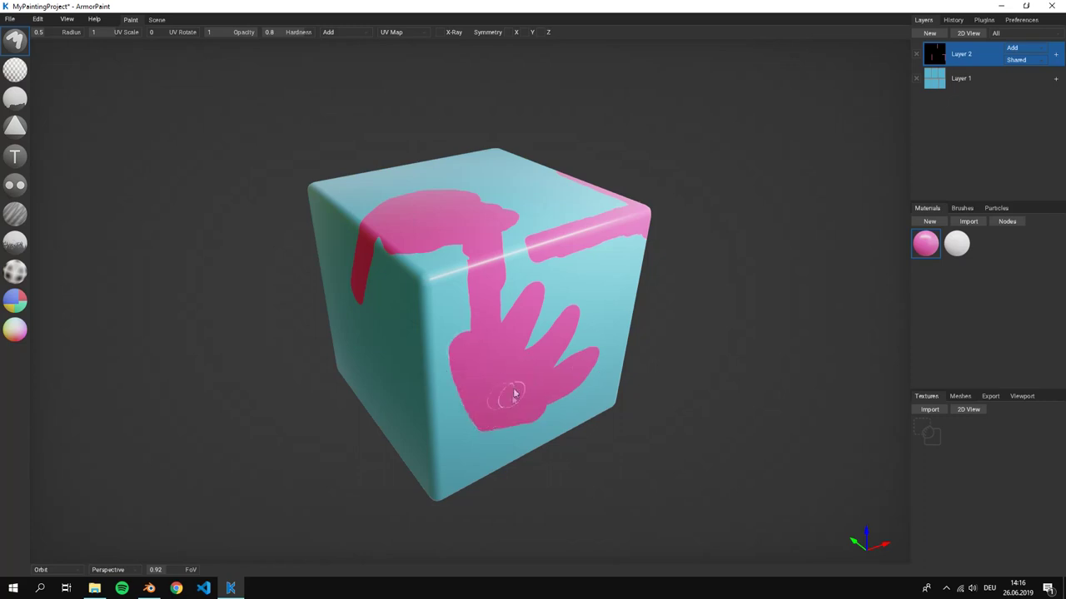
pyautogui.moveTo(513, 395)
pyautogui.mouseDown(button='right')
pyautogui.moveTo(430, 352)
pyautogui.moveTo(369, 349)
pyautogui.moveTo(469, 357)
pyautogui.moveTo(309, 355)
pyautogui.moveTo(322, 328)
pyautogui.moveTo(519, 357)
pyautogui.moveTo(410, 358)
pyautogui.mouseUp(button='right')
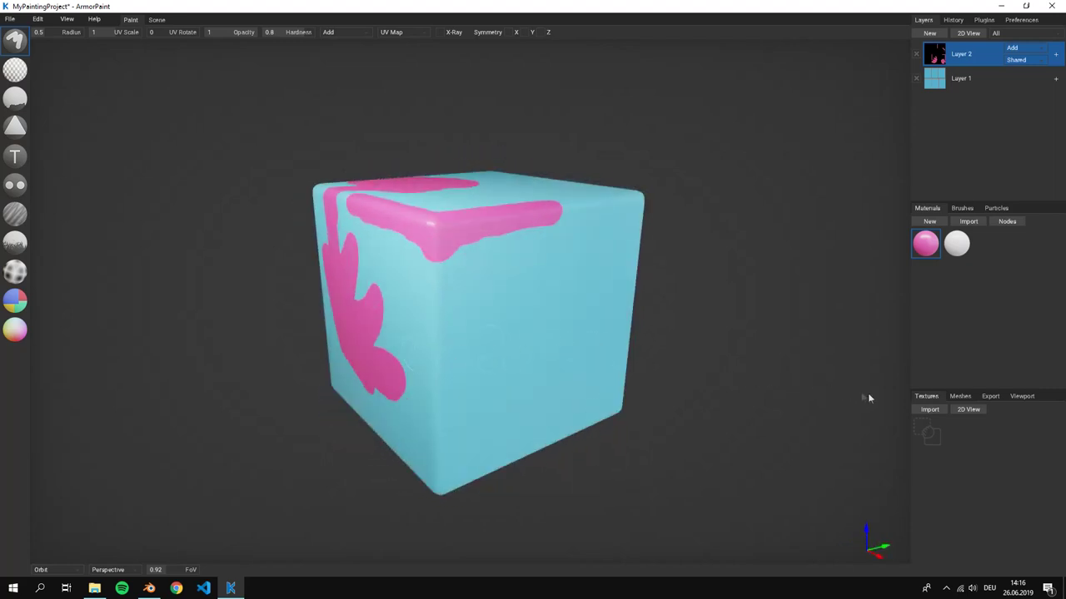
# Change ArmorPaint's texture export resolution from 2K to 1K and start the export.
pyautogui.click(991, 397)
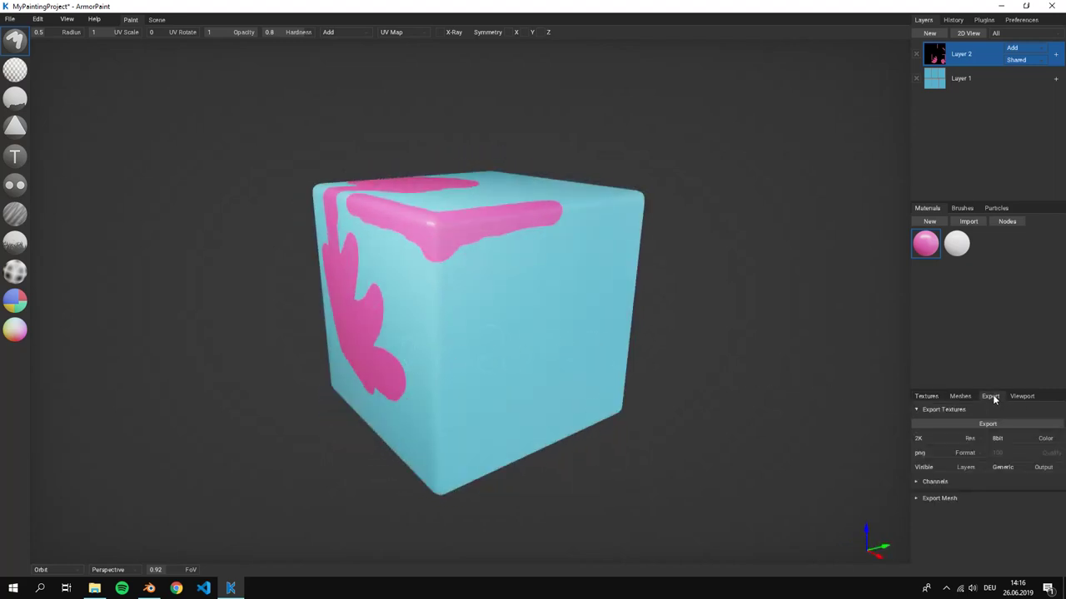
pyautogui.click(933, 436)
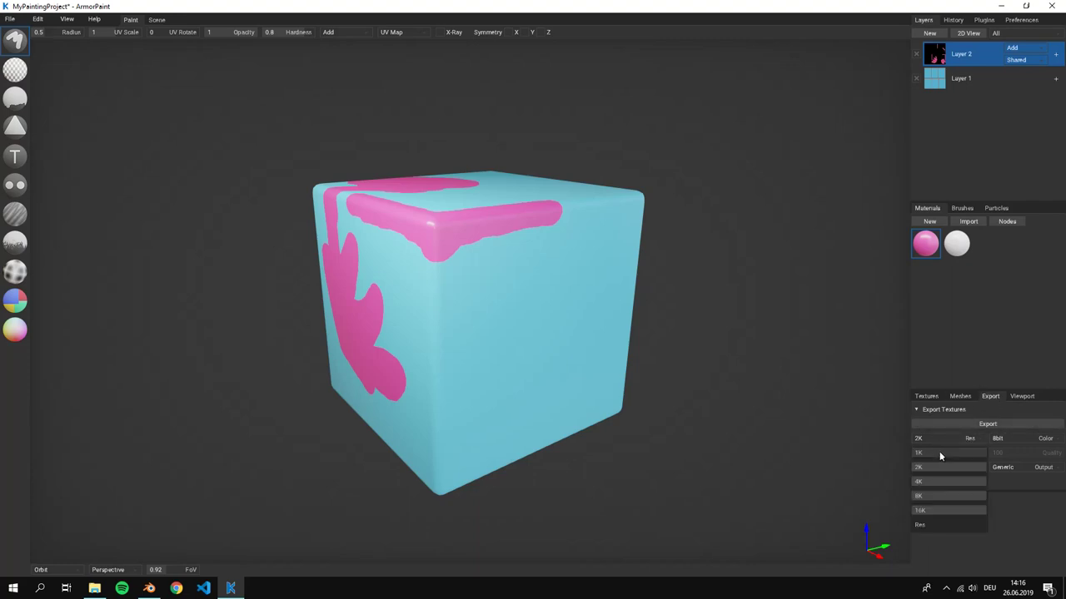
pyautogui.click(939, 452)
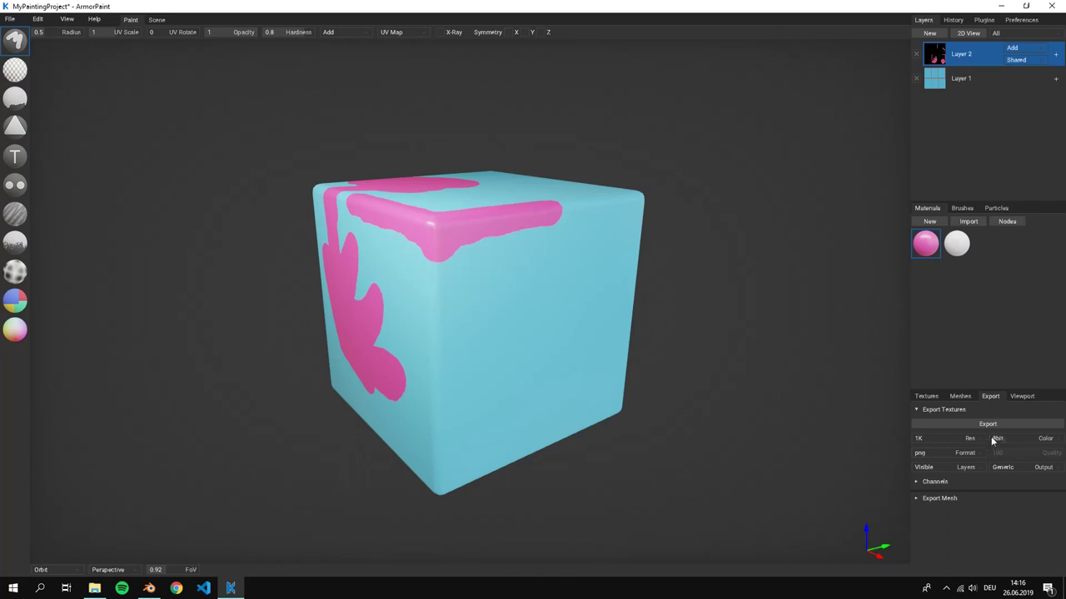
pyautogui.click(931, 482)
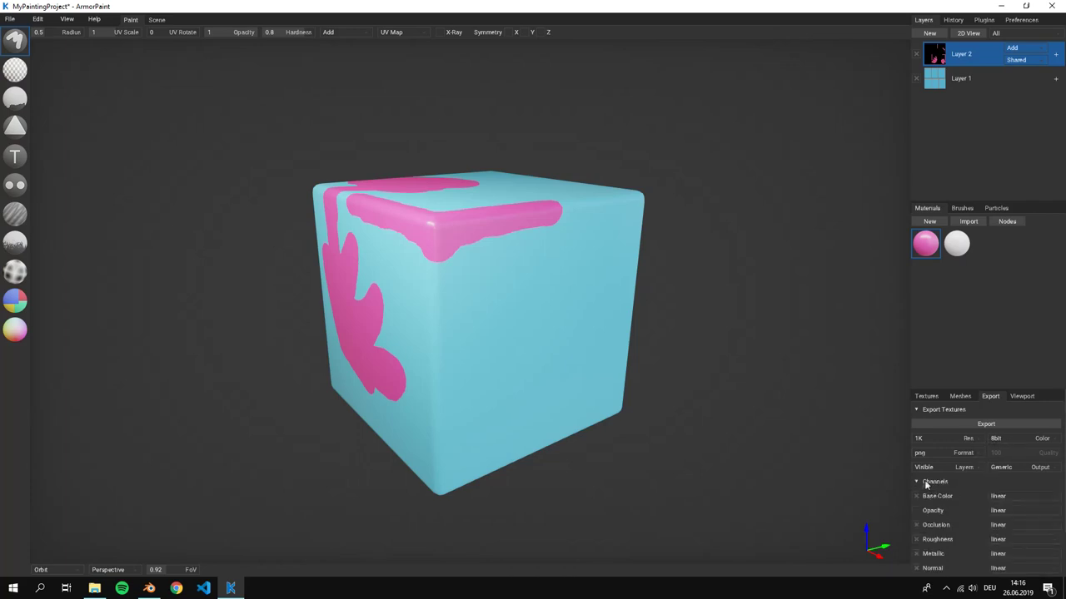
pyautogui.click(948, 483)
pyautogui.click(921, 497)
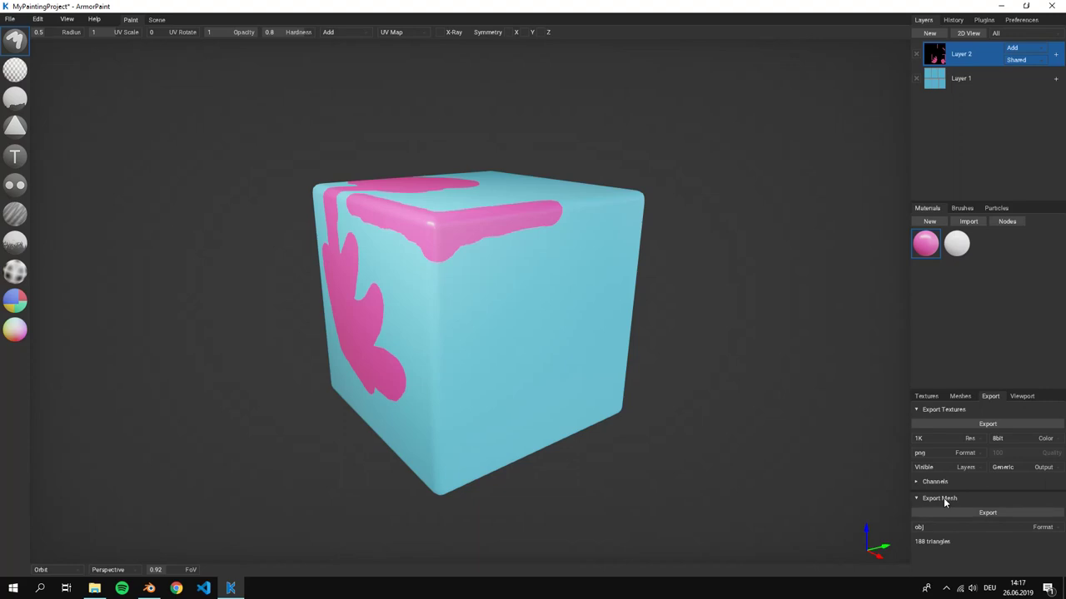
pyautogui.click(943, 498)
pyautogui.click(970, 424)
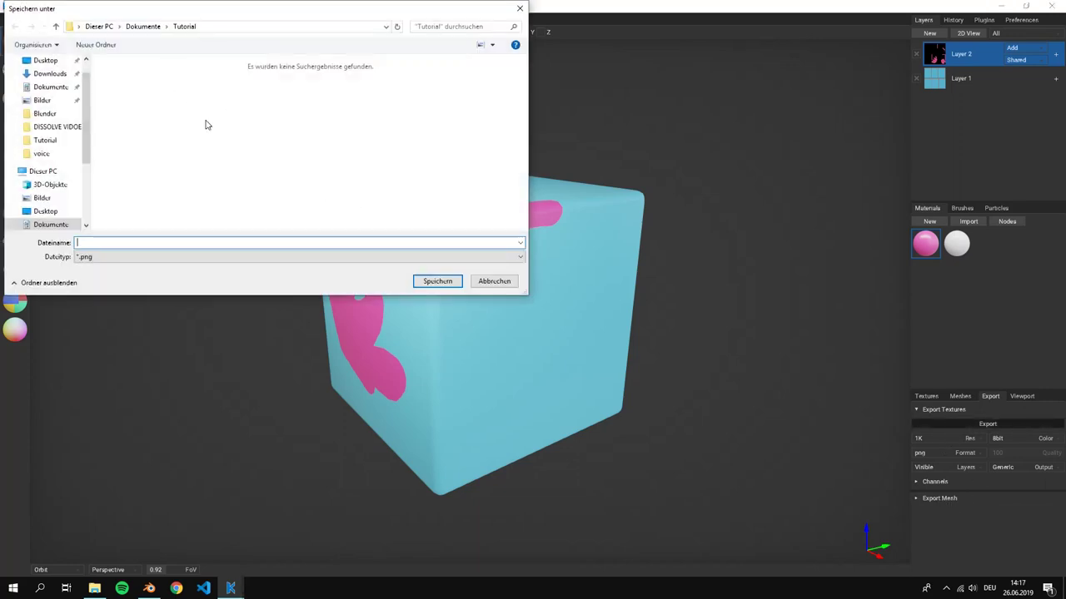
# Create a tex folder inside Tutorial and save the textures there as MyTexture.
pyautogui.rightClick(207, 125)
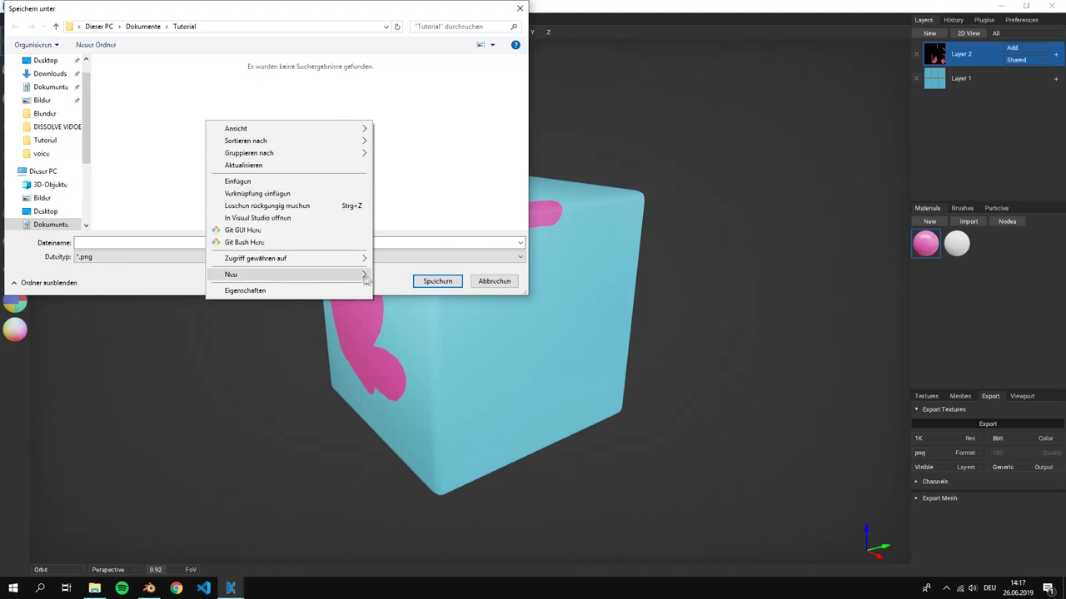
pyautogui.moveTo(366, 279)
pyautogui.click(406, 276)
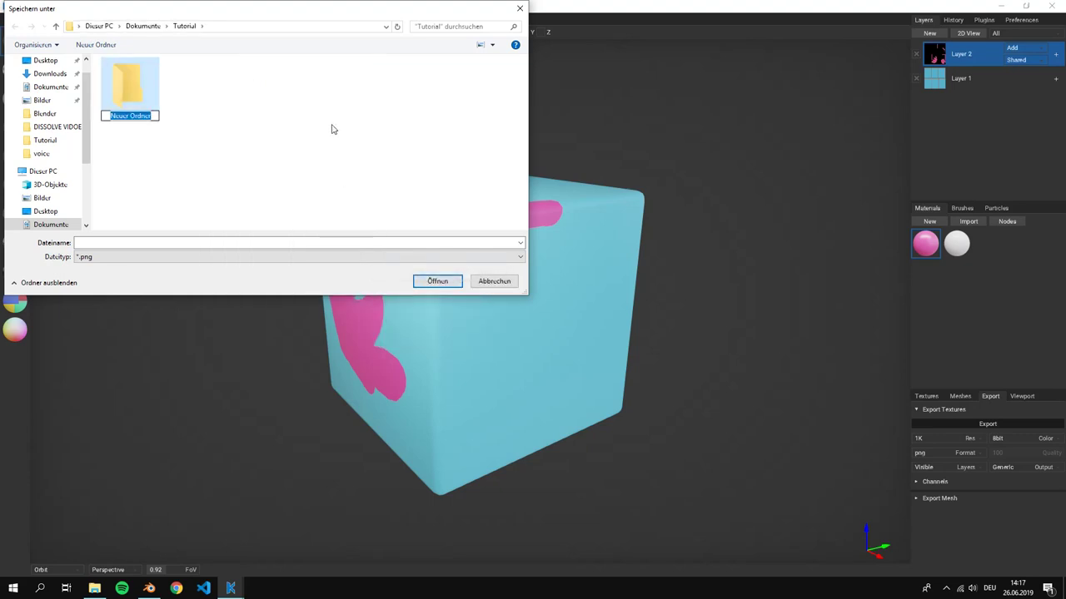
pyautogui.write('tu')
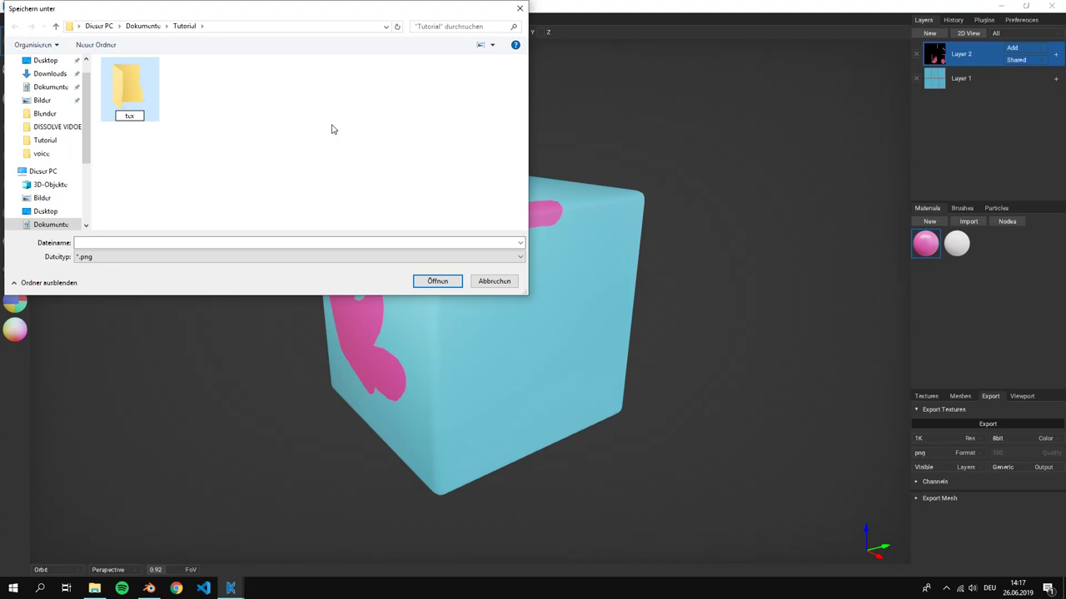
pyautogui.doubleClick(149, 110)
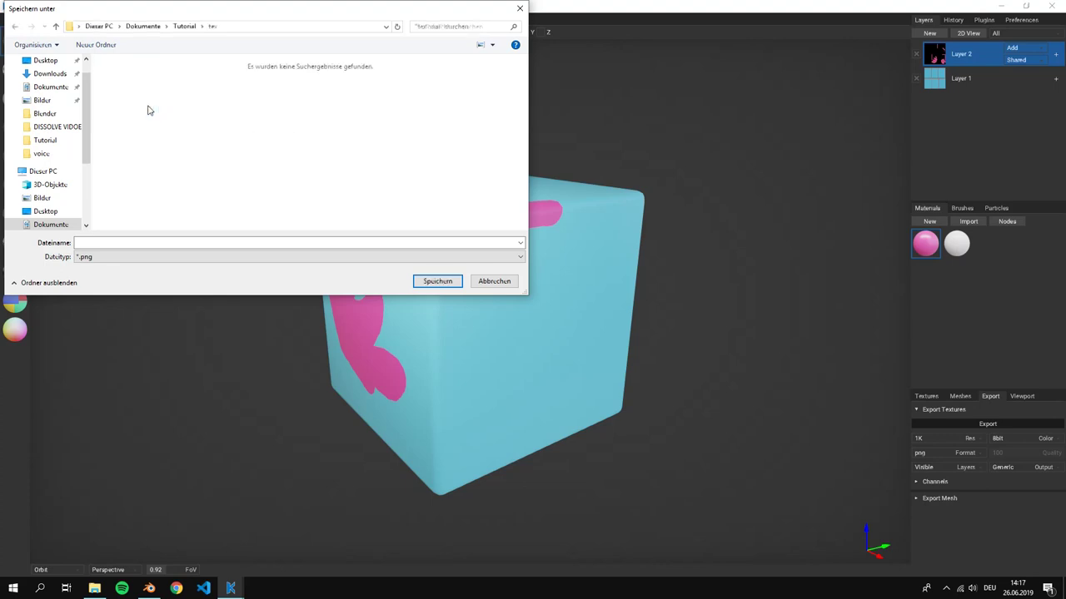
pyautogui.click(213, 244)
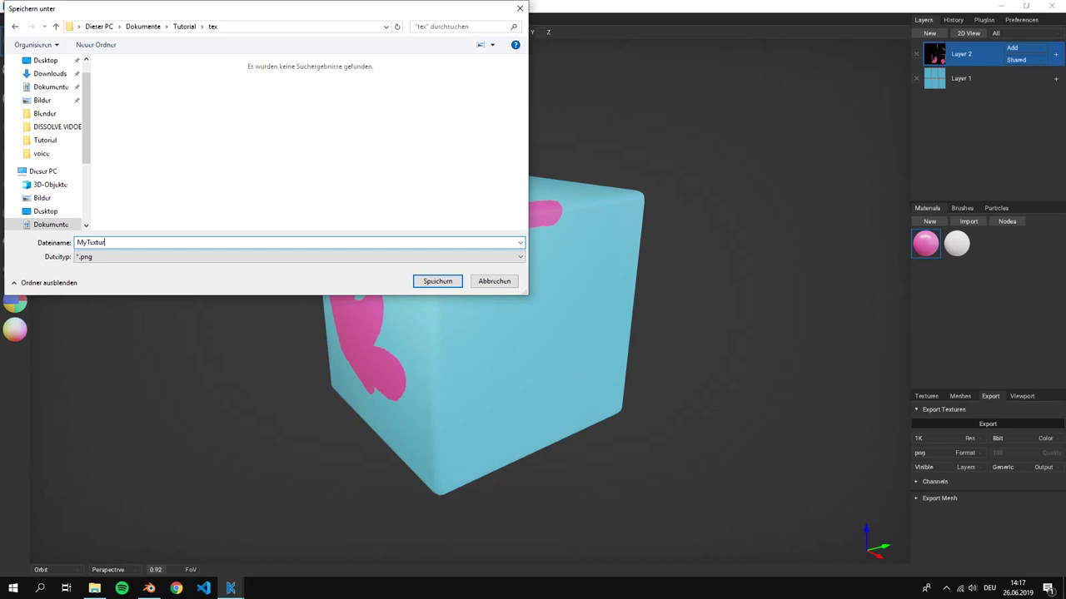
pyautogui.click(435, 282)
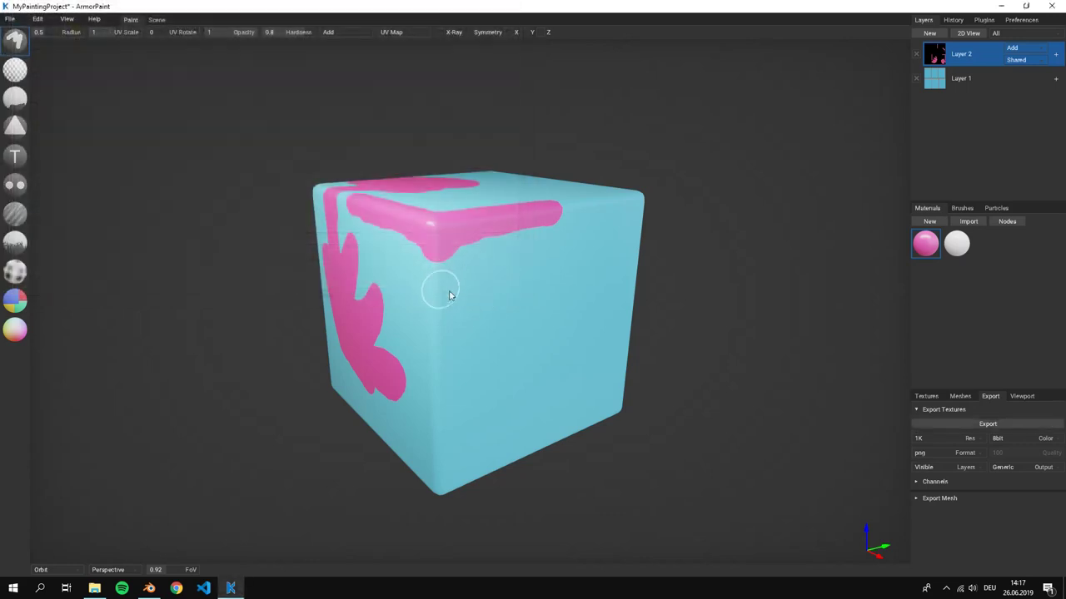
# Inspect the MyTexture base, met, nor, occ and rough PNGs in tex, then minimise Explorer.
pyautogui.click(95, 589)
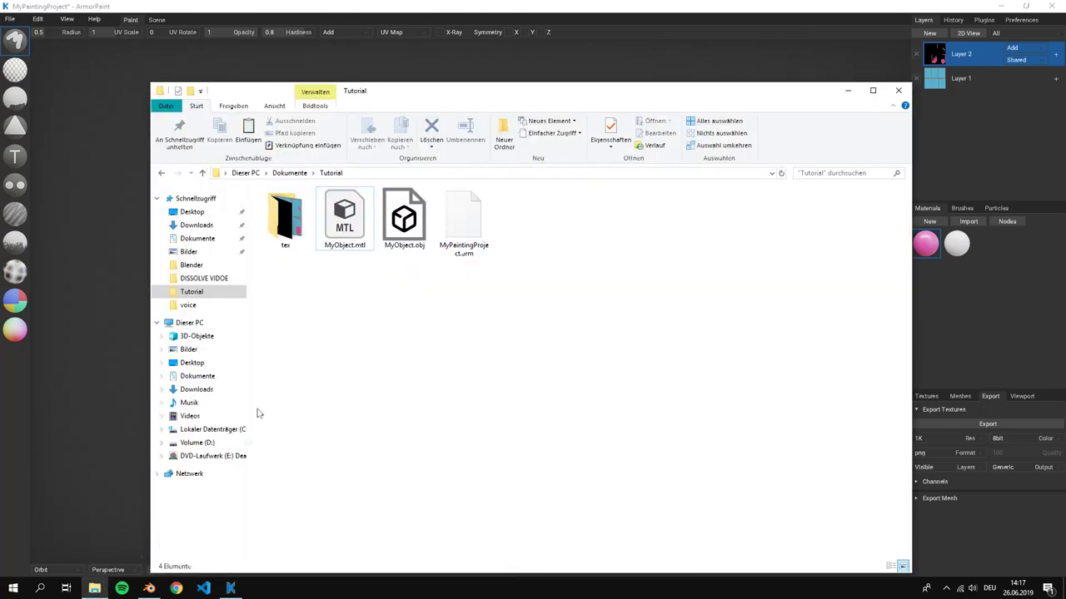
pyautogui.doubleClick(285, 213)
pyautogui.click(308, 231)
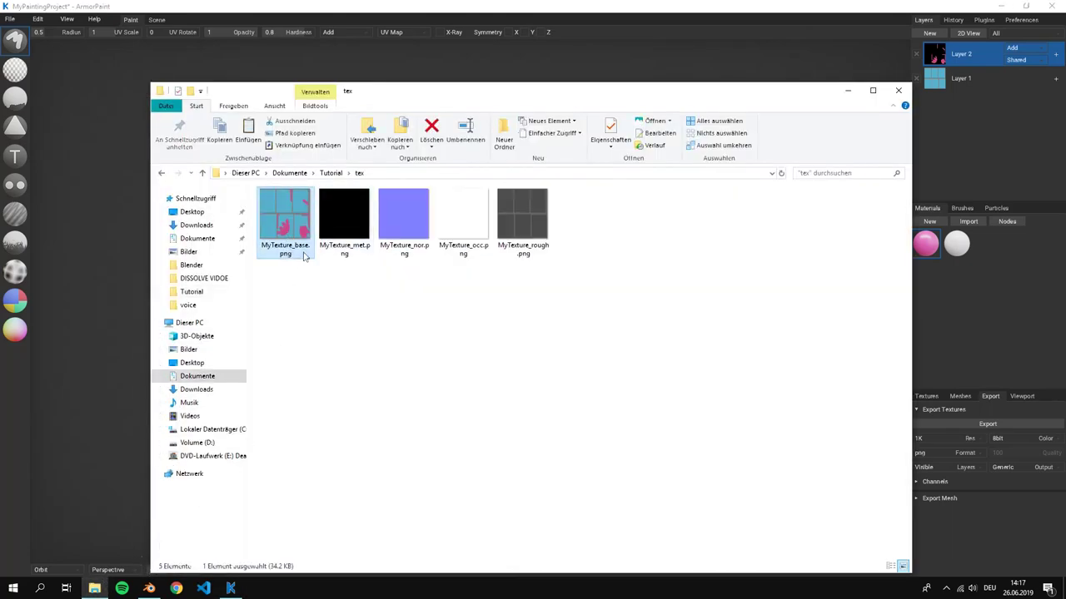
pyautogui.click(341, 232)
pyautogui.click(416, 234)
pyautogui.click(466, 229)
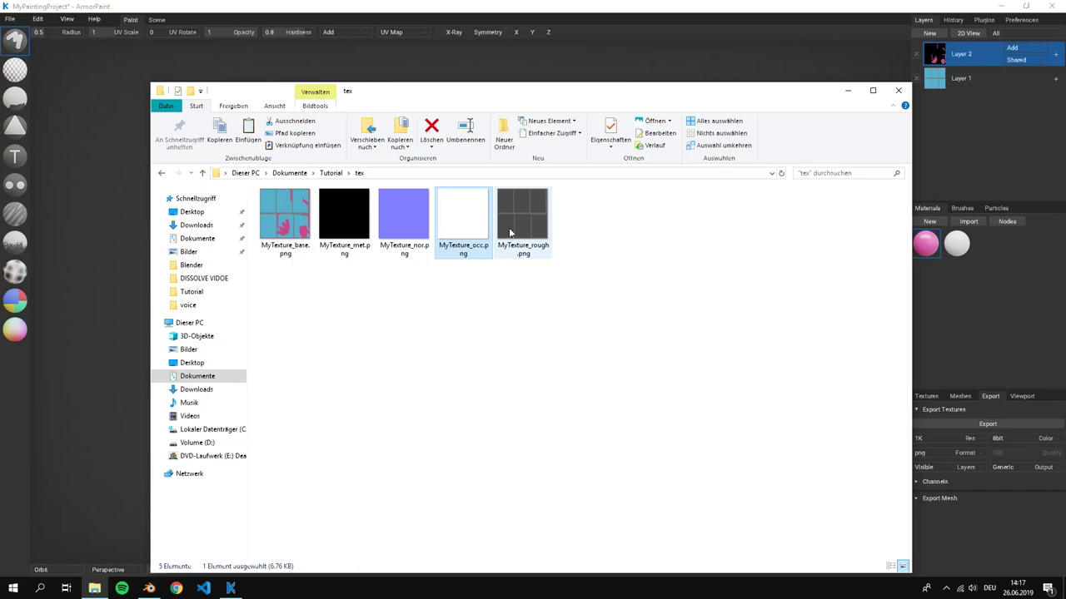
pyautogui.click(521, 231)
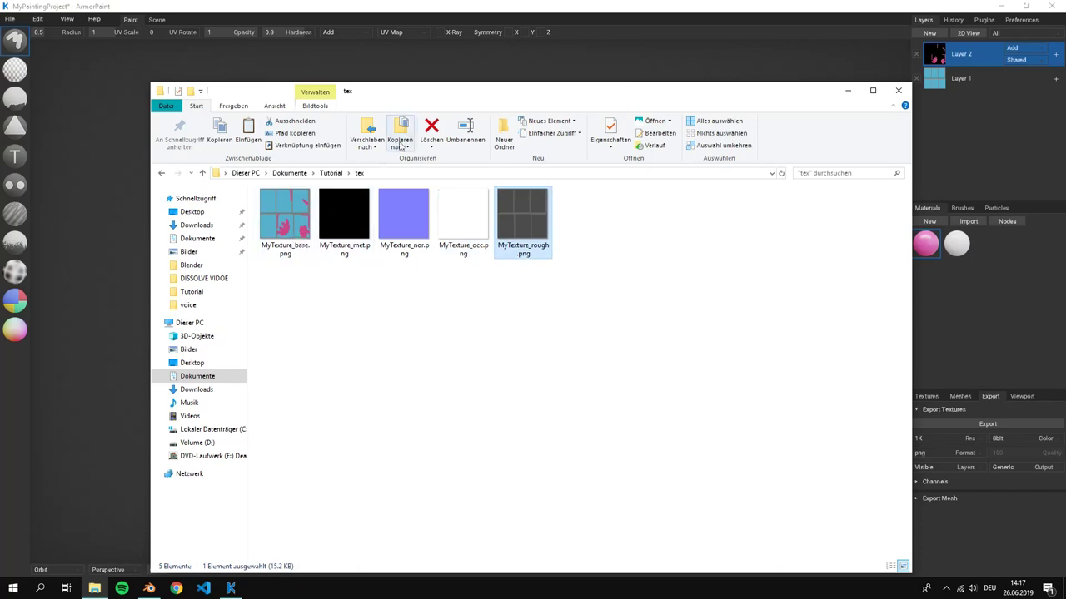
pyautogui.moveTo(405, 101); pyautogui.dragTo(442, 85)
pyautogui.click(305, 266)
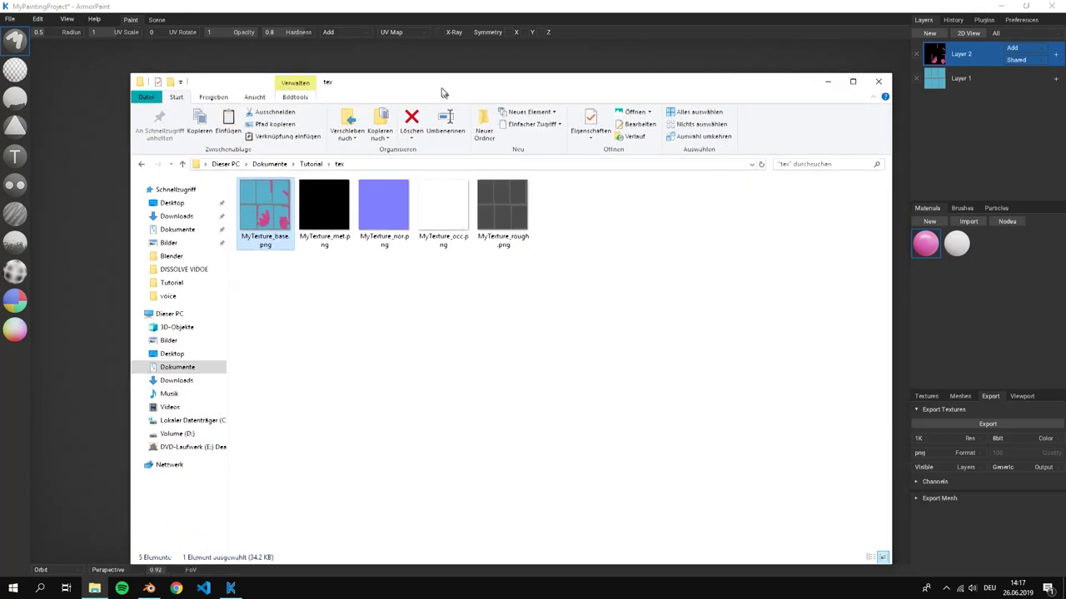
pyautogui.click(826, 82)
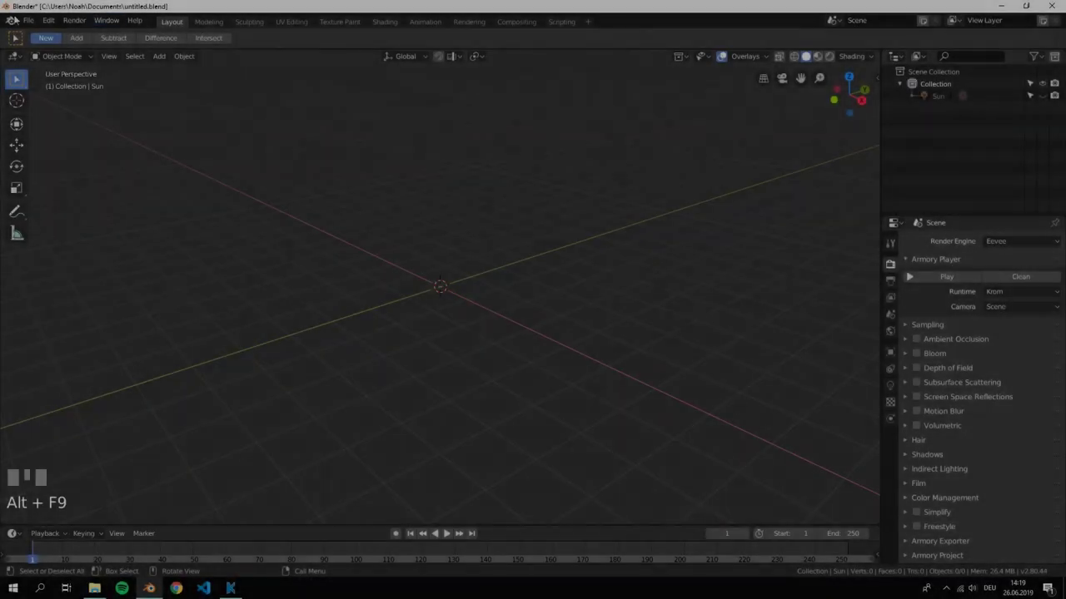
# Import MyObject.obj into the Blender scene as a Wavefront OBJ.
pyautogui.click(28, 20)
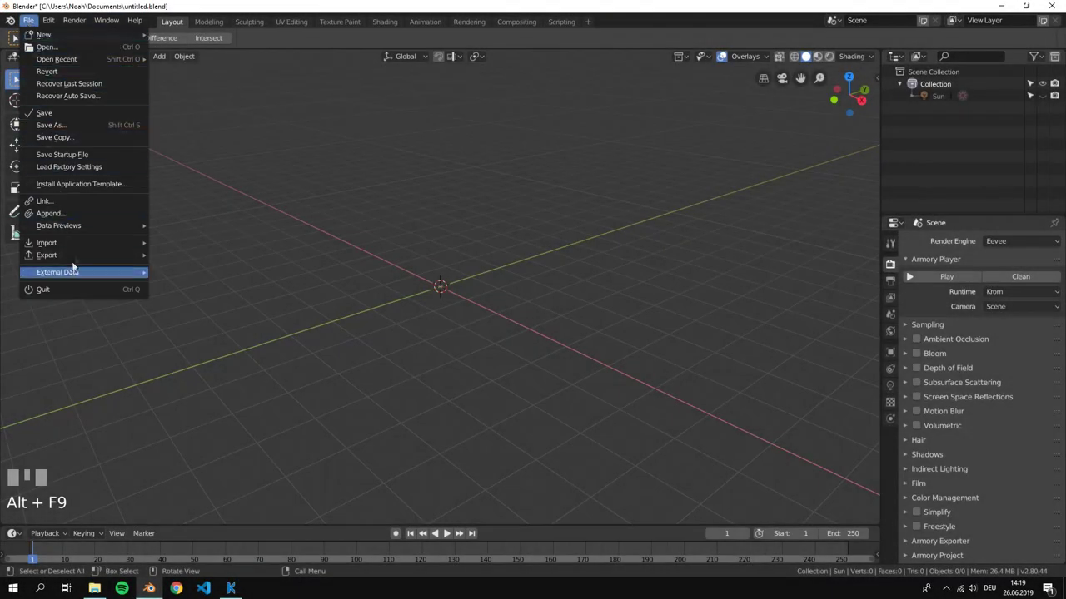
pyautogui.moveTo(76, 246)
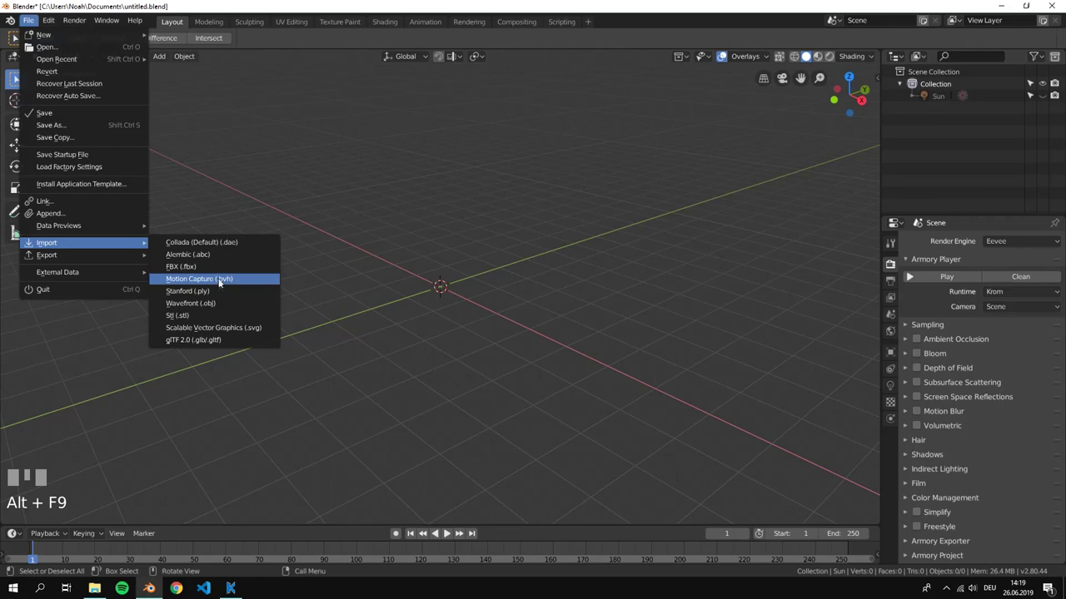
pyautogui.click(266, 302)
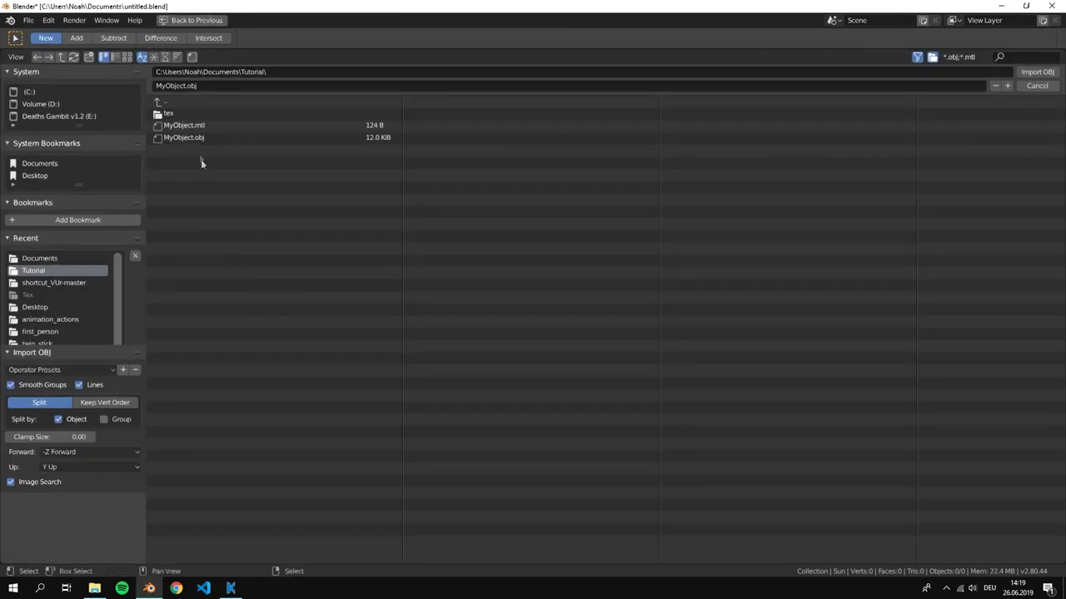
pyautogui.doubleClick(195, 138)
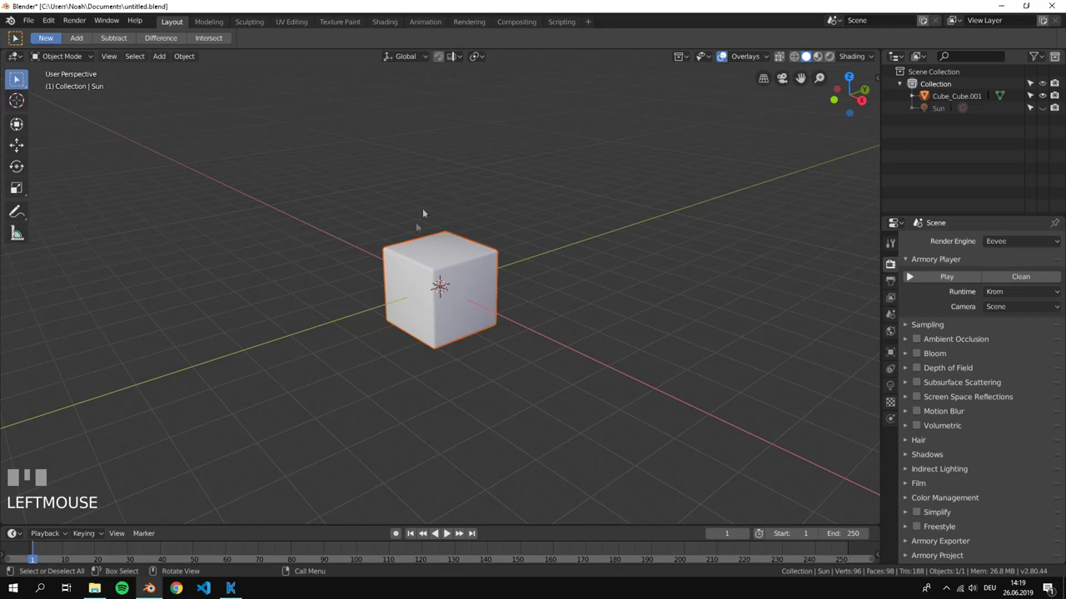
# Raise the cube along the Z axis, then lower it slightly with the move gizmo.
pyautogui.scroll(2, 542, 309)
pyautogui.press('g')
pyautogui.press('z')
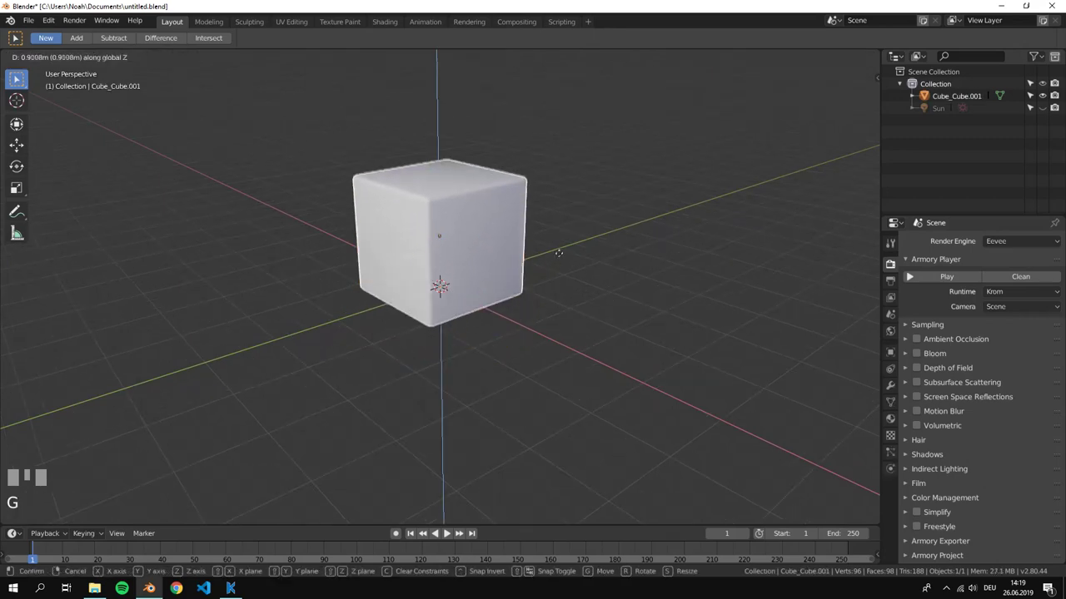
pyautogui.click(564, 245)
pyautogui.moveTo(563, 250); pyautogui.dragTo(439, 175, button='middle')
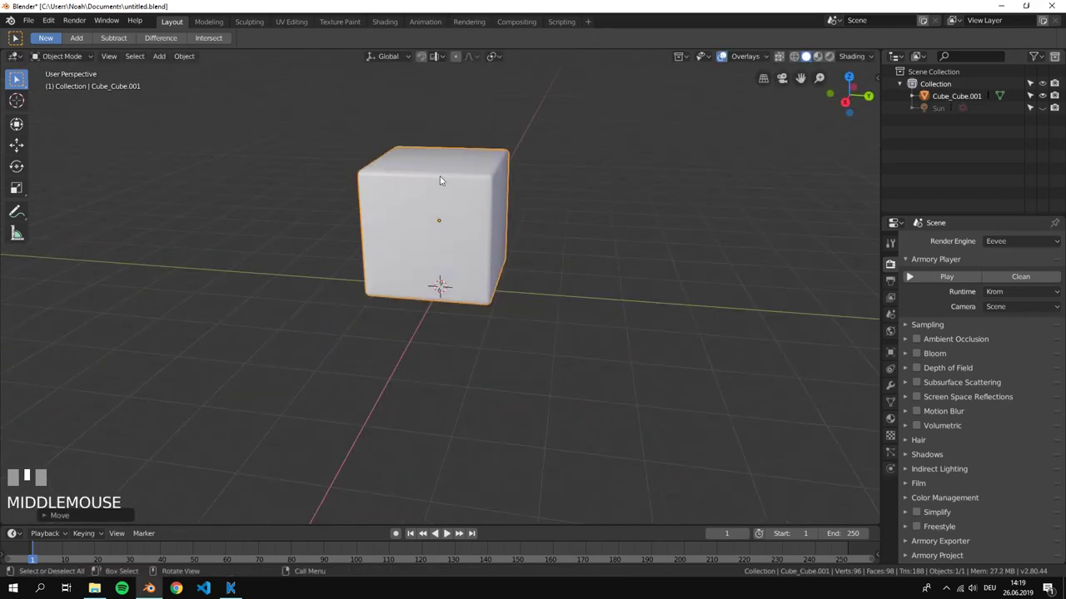
pyautogui.scroll(-2, 441, 179)
pyautogui.click(16, 147)
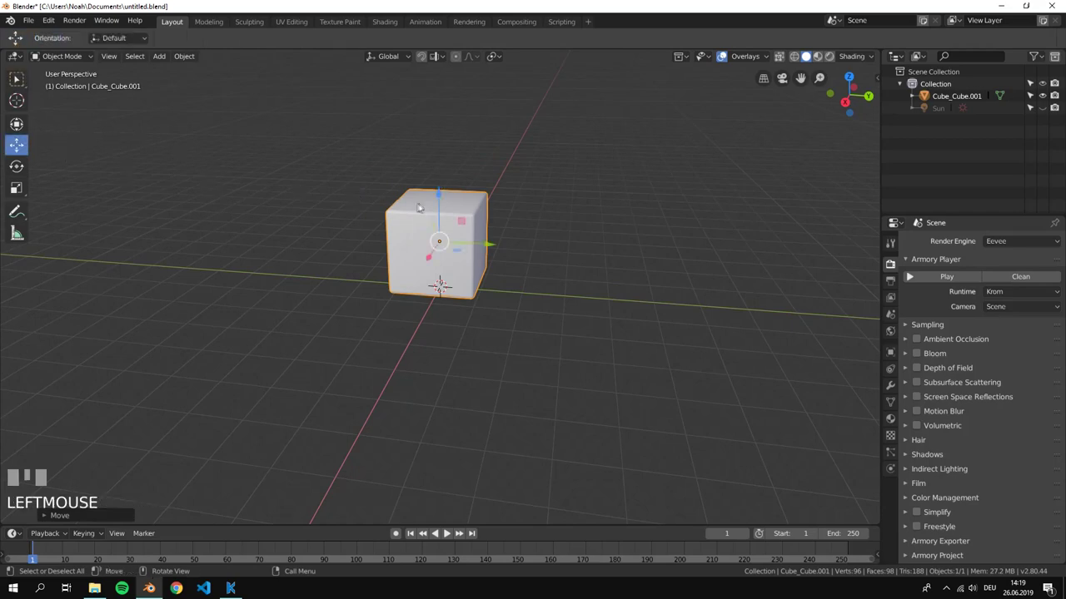
pyautogui.moveTo(440, 202); pyautogui.dragTo(445, 206)
pyautogui.moveTo(446, 206); pyautogui.dragTo(641, 222, button='middle')
pyautogui.scroll(2, 625, 206)
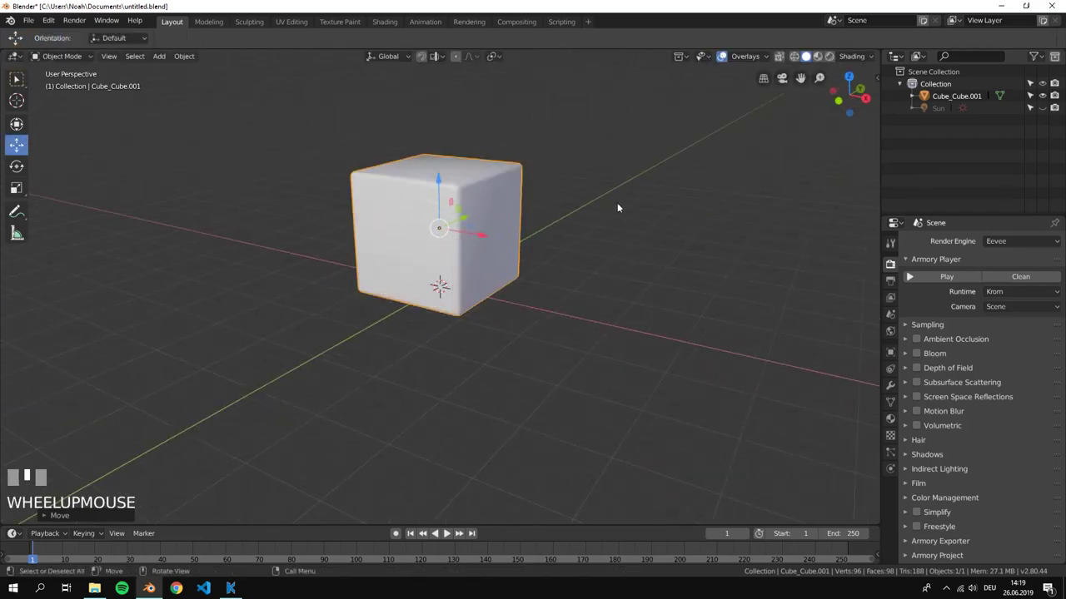
# Test-run the scene in the Armory player, look at the cube's side, then close it.
pyautogui.click(911, 277)
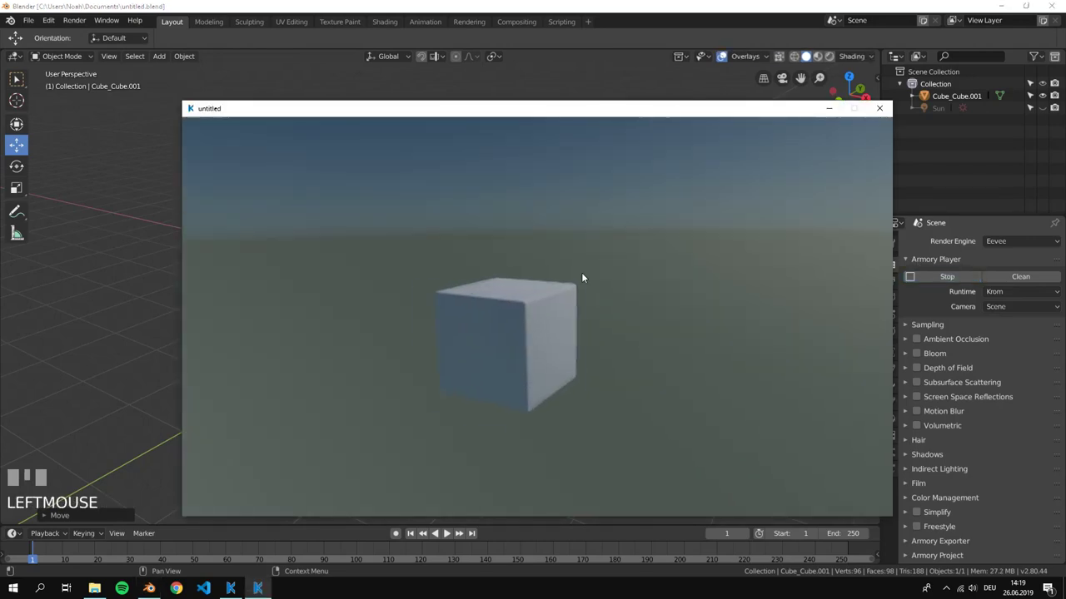
pyautogui.moveTo(447, 288); pyautogui.dragTo(678, 170)
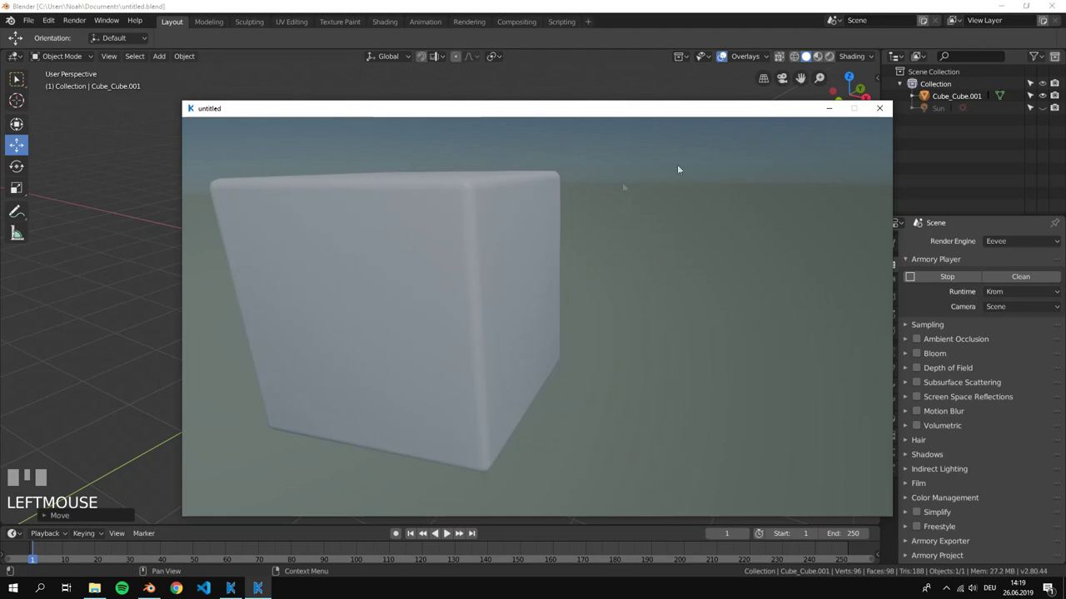
pyautogui.click(879, 108)
# Centre the view on the cube and split the 3D view into two side-by-side areas.
pyautogui.scroll(3, 541, 168)
pyautogui.press('KP_Decimal')
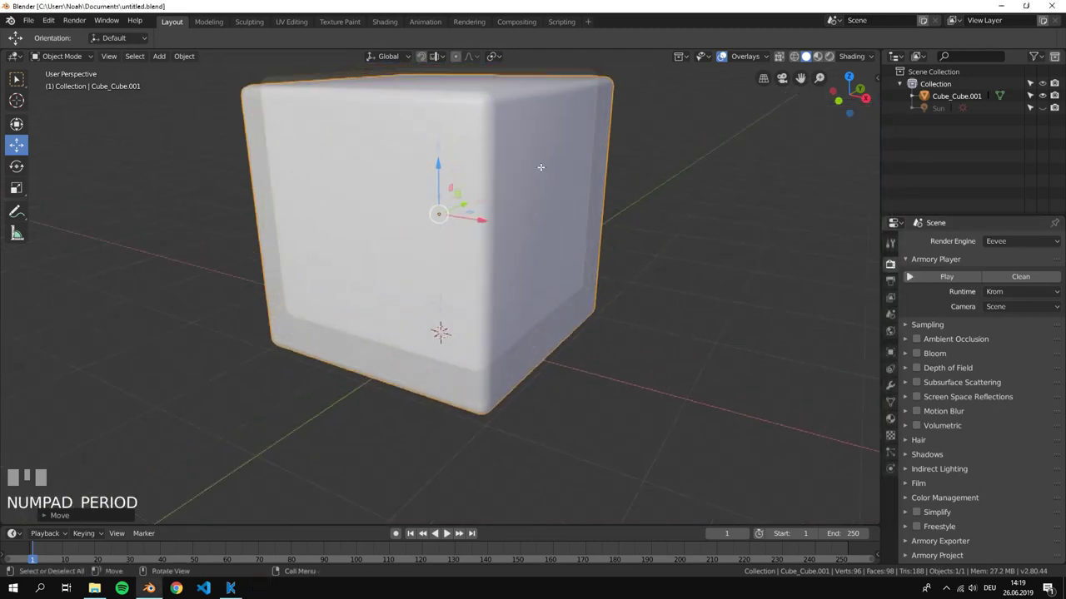
pyautogui.scroll(-4, 539, 182)
pyautogui.click(539, 196)
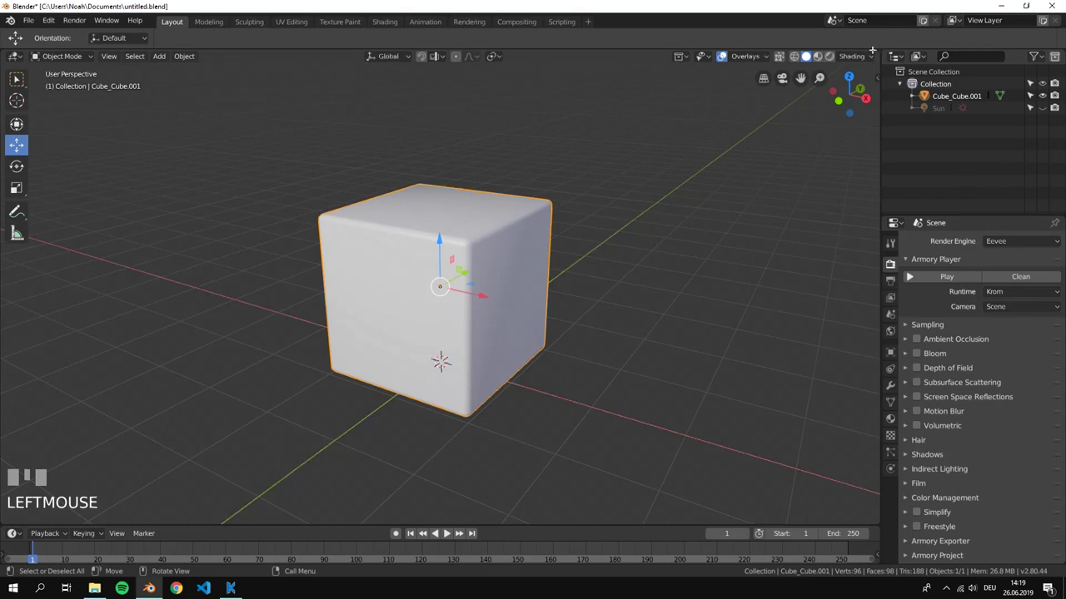
pyautogui.moveTo(872, 50); pyautogui.dragTo(346, 97)
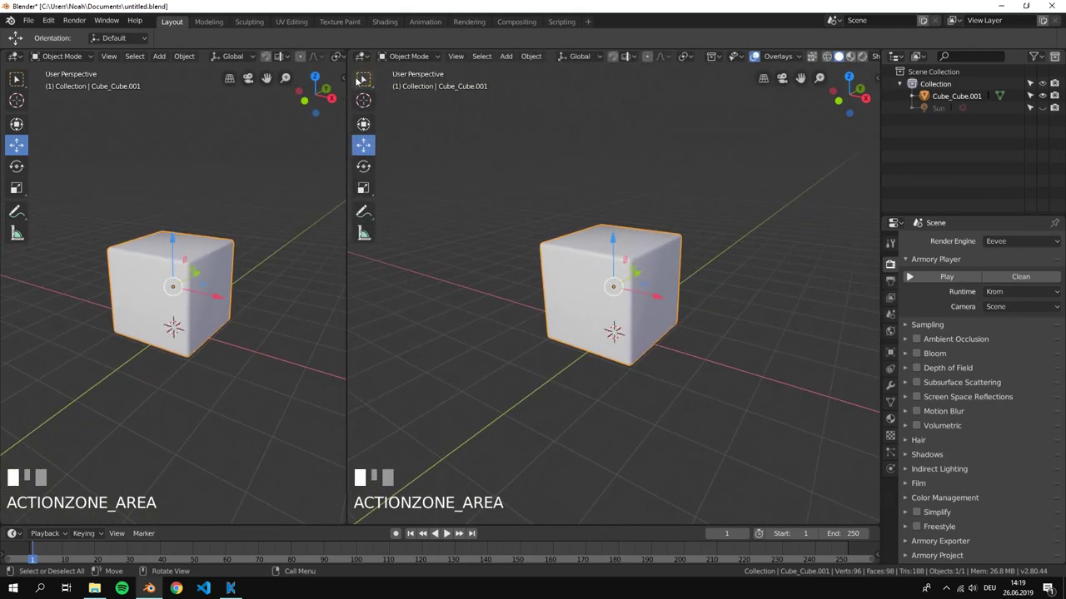
# Turn the right area into a Shader Editor with its sidebar hidden.
pyautogui.click(367, 61)
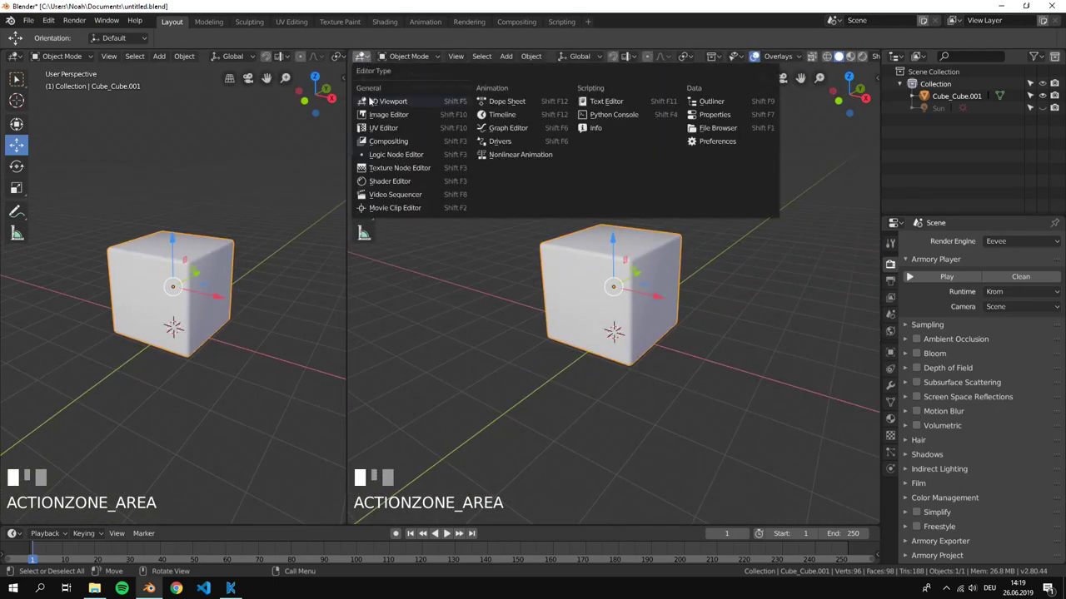
pyautogui.click(389, 181)
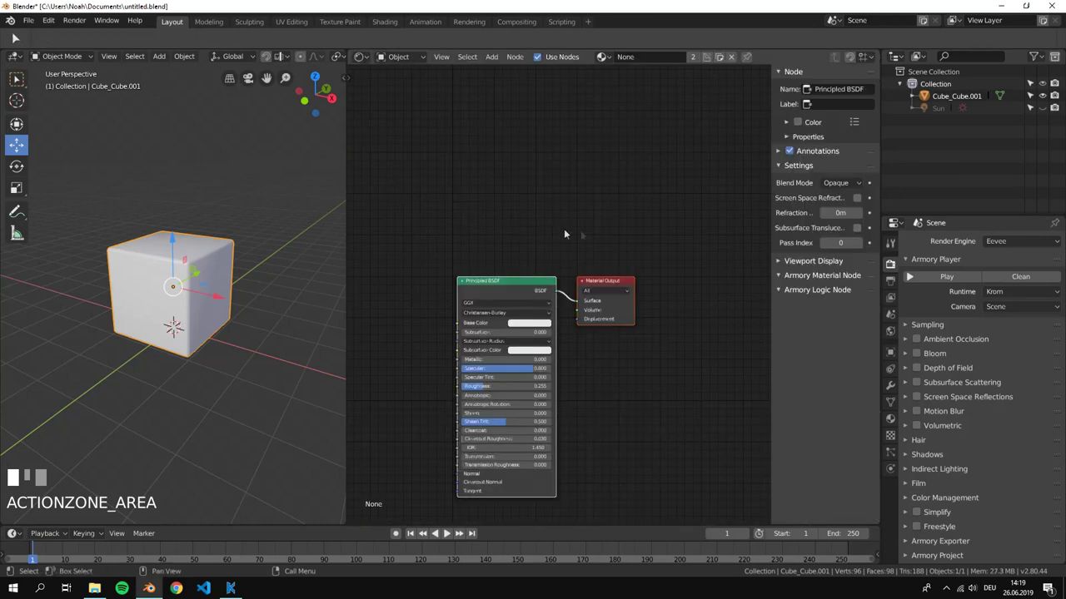
pyautogui.click(768, 227)
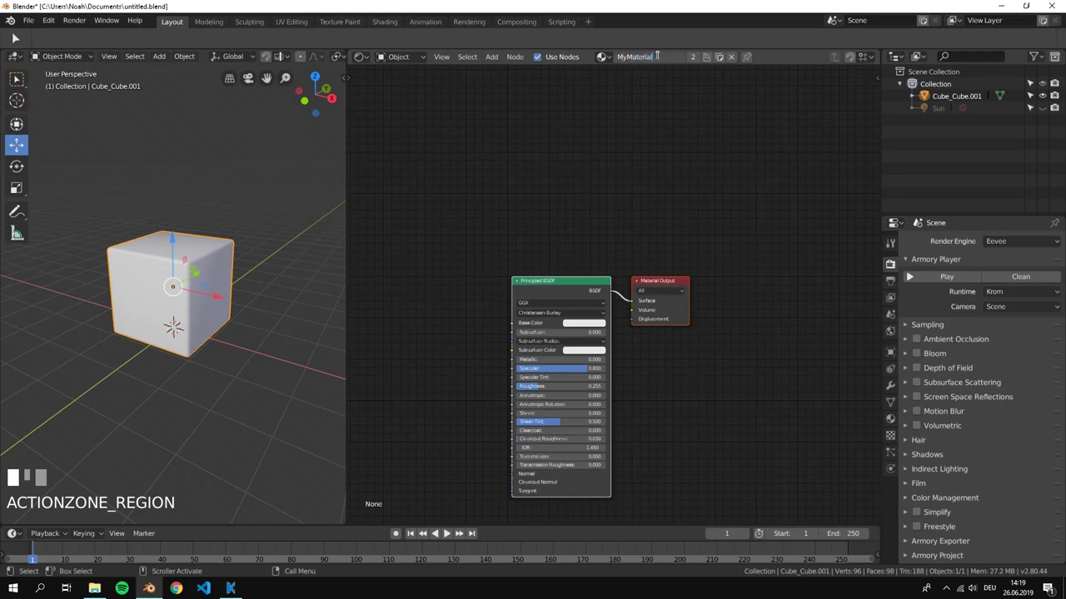
# Rename the cube's material to MyMaterial and move Material Output further right.
pyautogui.click(657, 56)
pyautogui.write('MyMaterial')
pyautogui.press('Return')
pyautogui.moveTo(666, 297); pyautogui.dragTo(687, 201, button='middle')
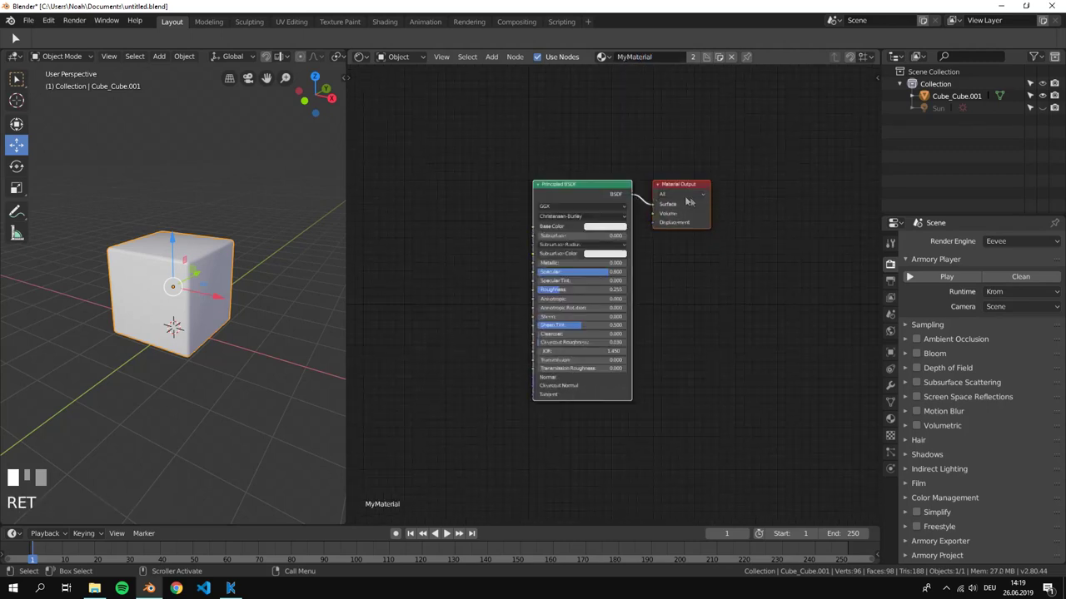
pyautogui.moveTo(687, 201); pyautogui.dragTo(761, 225)
# Replace Principled BSDF with an Armory PBR node linked to Material Output's Surface.
pyautogui.click(577, 186)
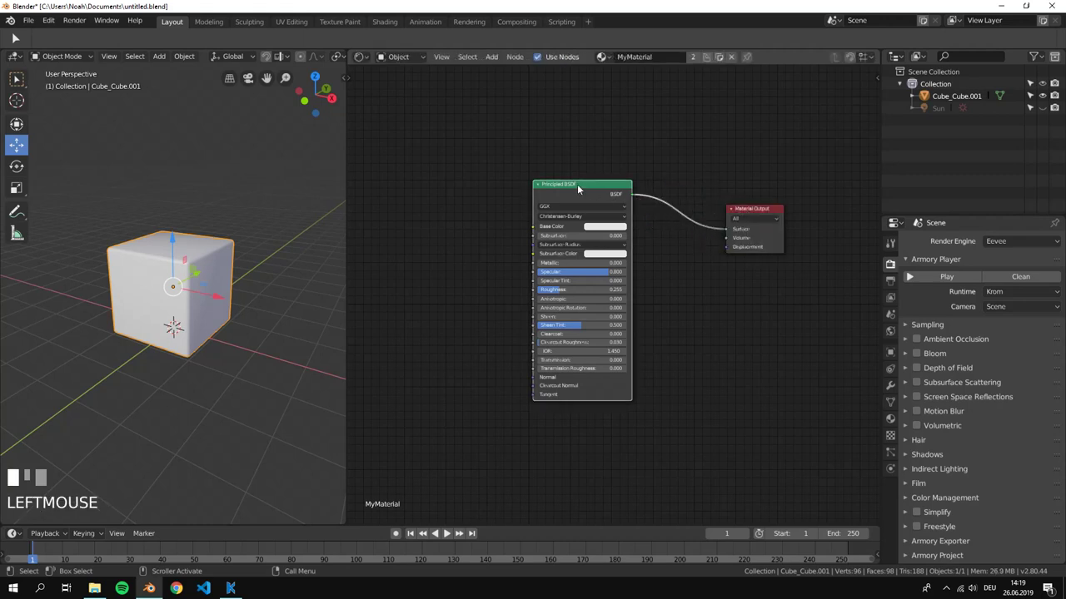
pyautogui.press('x')
pyautogui.hotkey('shift', 'a')
pyautogui.click(576, 184)
pyautogui.write('ar')
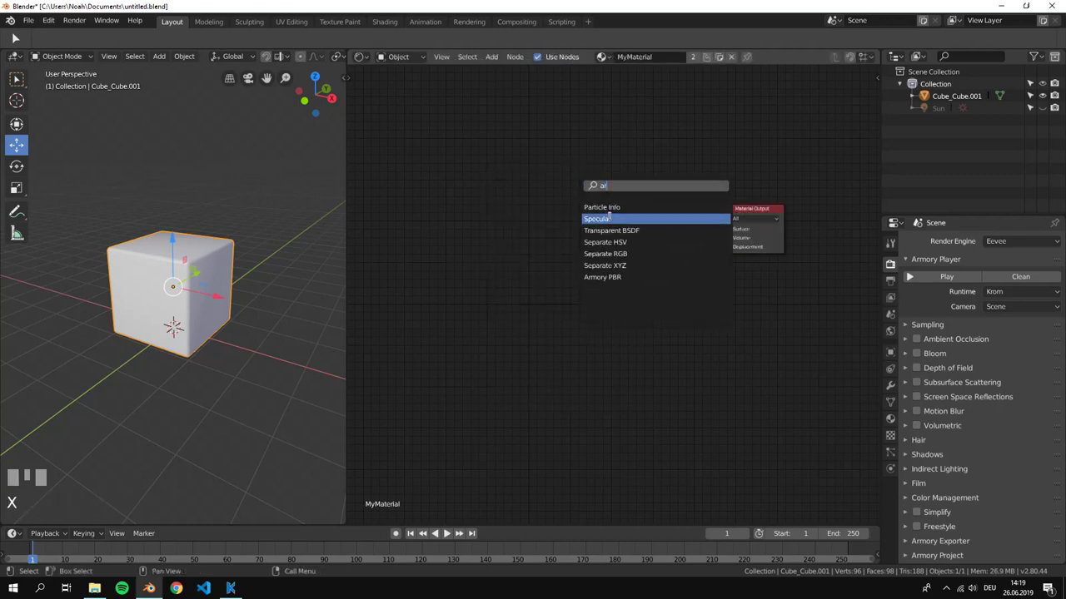
pyautogui.write('mory')
pyautogui.click(606, 208)
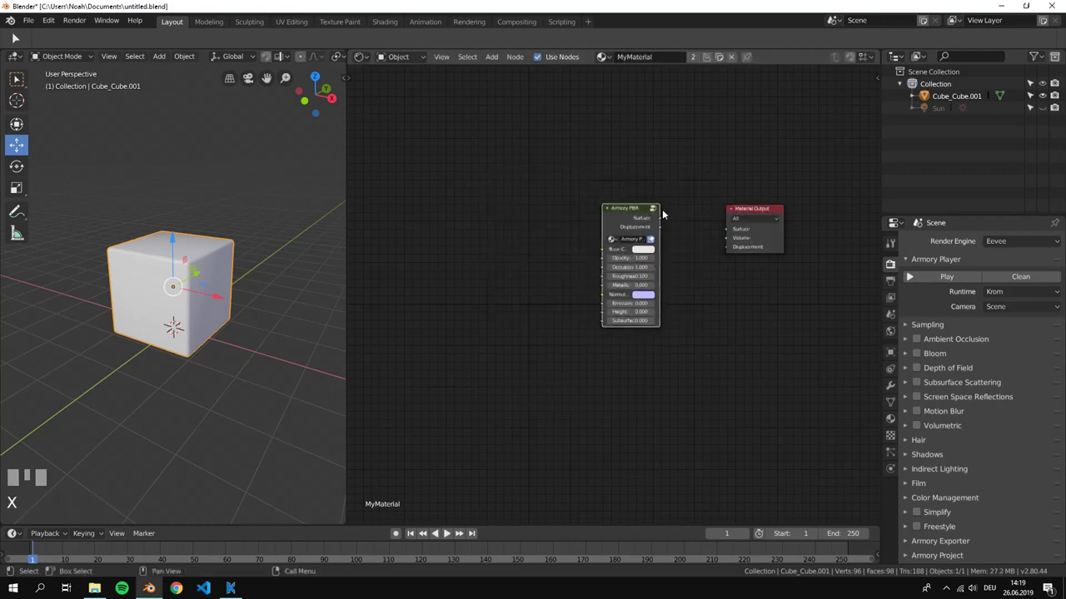
pyautogui.moveTo(661, 217); pyautogui.dragTo(727, 229)
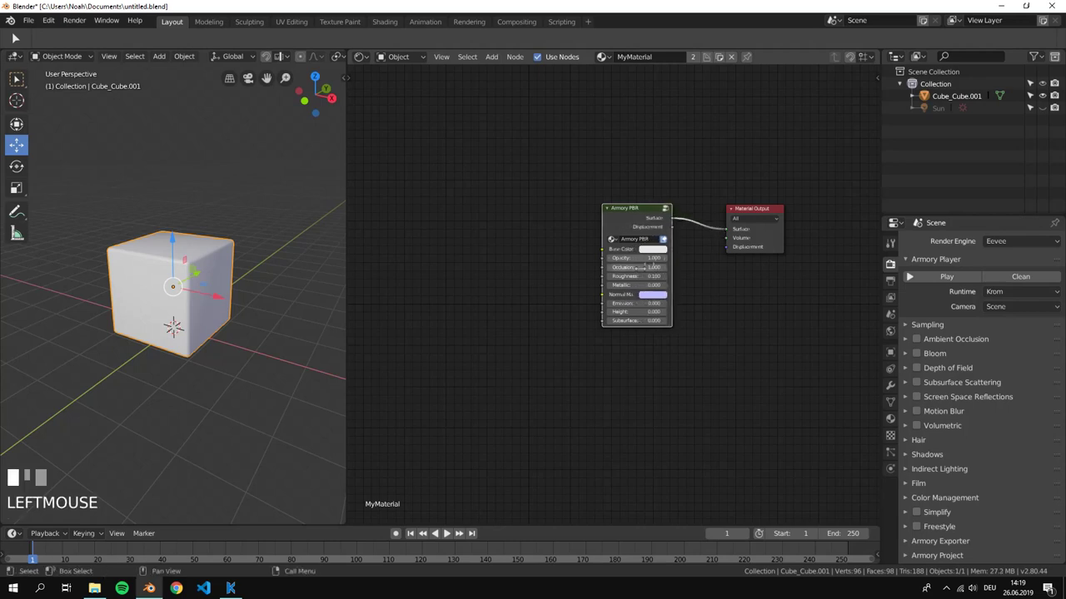
# Add two Image Texture nodes, link the lower one's Color to Base Color, and browse for its image.
pyautogui.scroll(1, 430, 253)
pyautogui.keyDown('ctrl'); pyautogui.scroll(4, 457, 246); pyautogui.keyUp('ctrl')
pyautogui.hotkey('shift', 'a')
pyautogui.click(488, 234)
pyautogui.write('image')
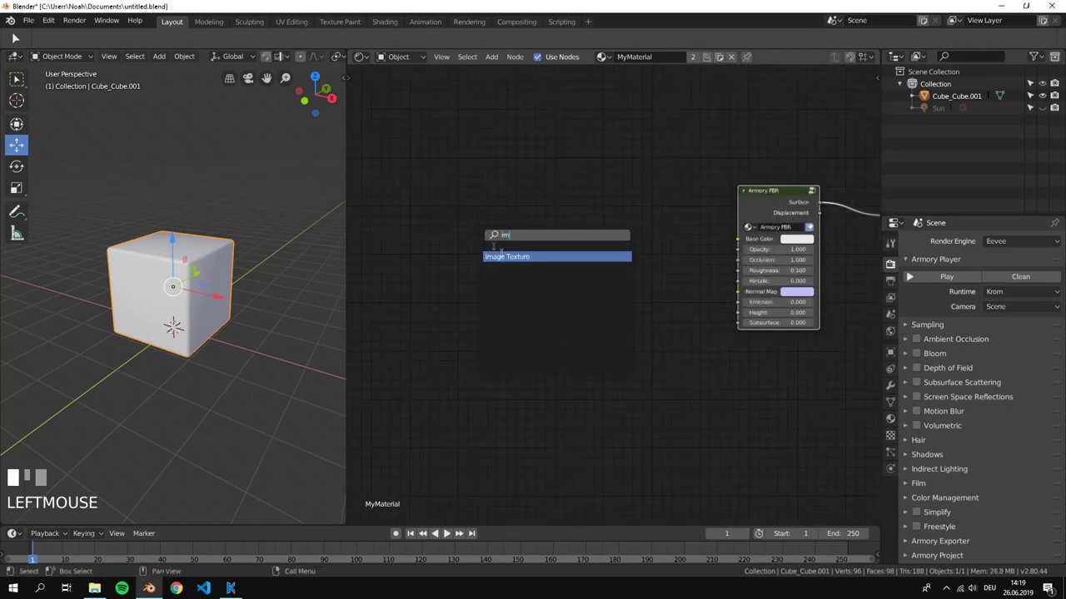
pyautogui.click(488, 252)
pyautogui.click(385, 93)
pyautogui.hotkey('shift', 'd')
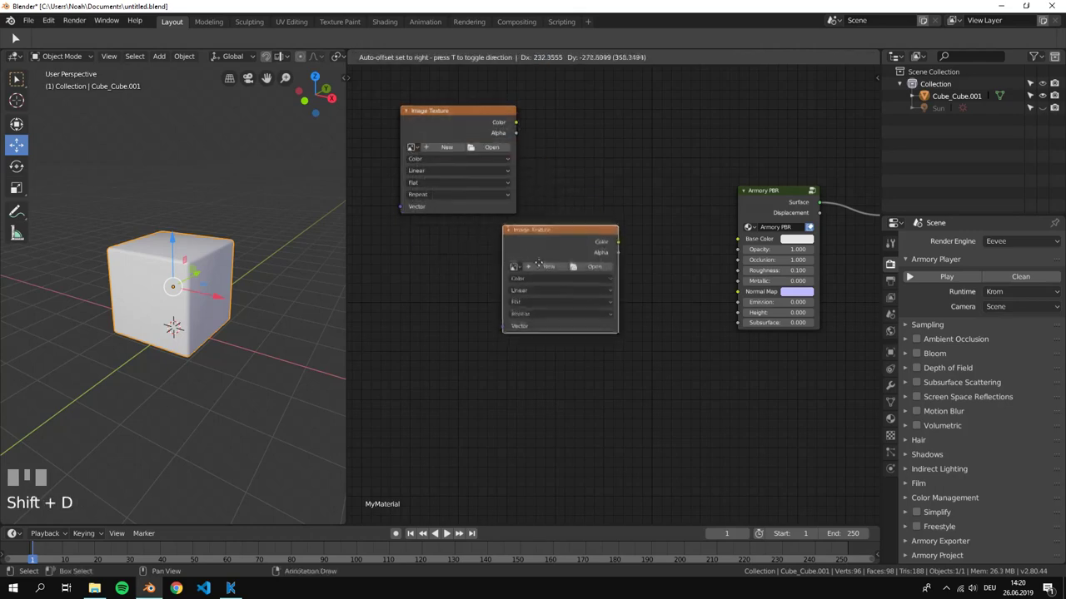
pyautogui.click(622, 253)
pyautogui.moveTo(617, 245); pyautogui.dragTo(666, 248)
pyautogui.moveTo(736, 244); pyautogui.dragTo(738, 241)
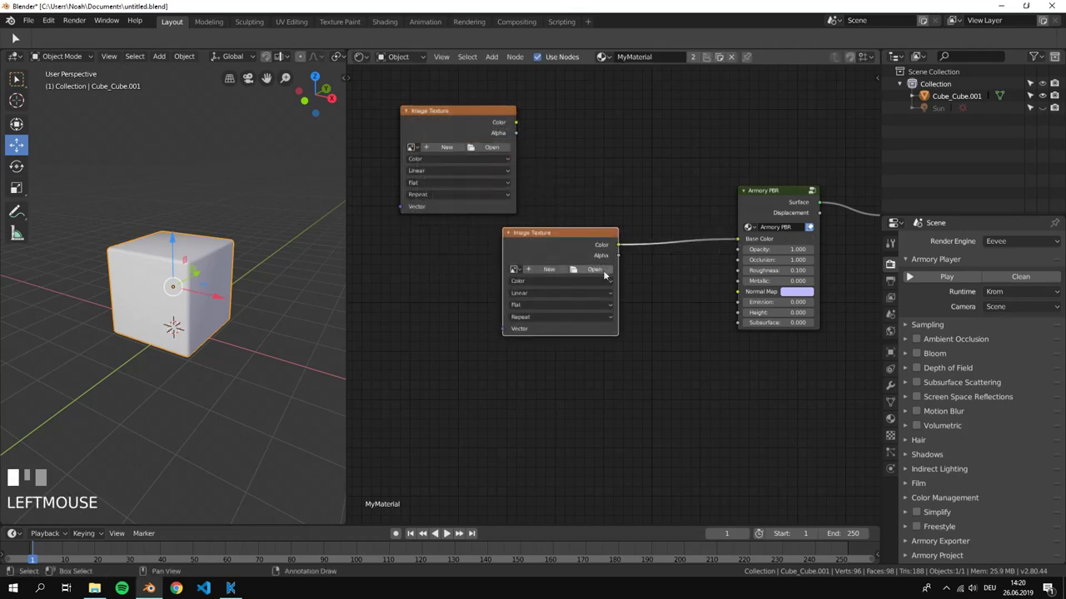
pyautogui.click(601, 270)
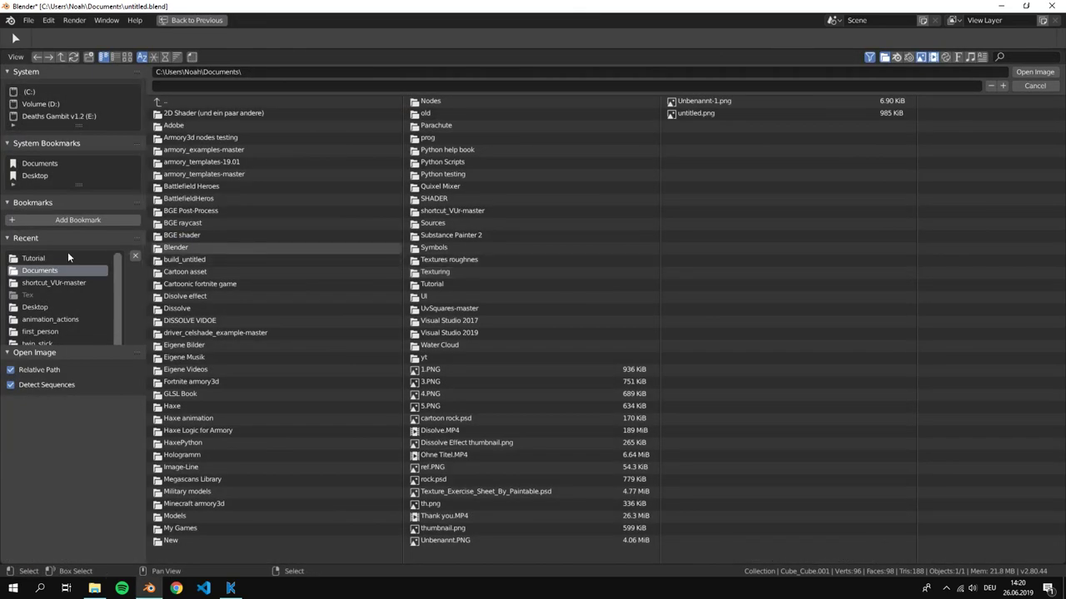
# Load MyTexture_base.png from Tutorial/tex into the Base Color texture node.
pyautogui.click(68, 255)
pyautogui.click(194, 115)
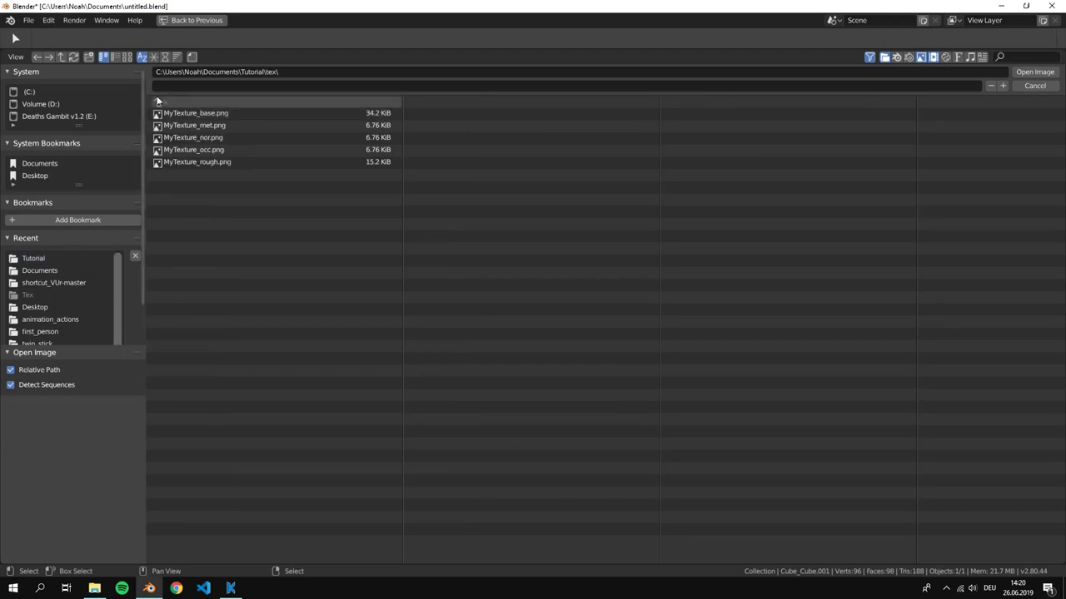
pyautogui.click(125, 58)
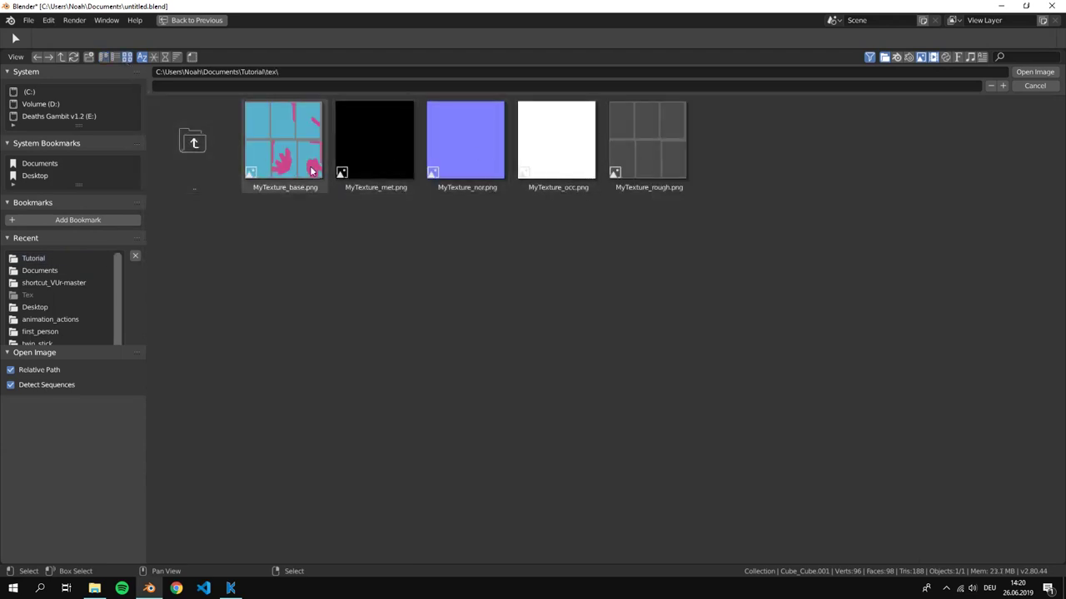
pyautogui.doubleClick(284, 167)
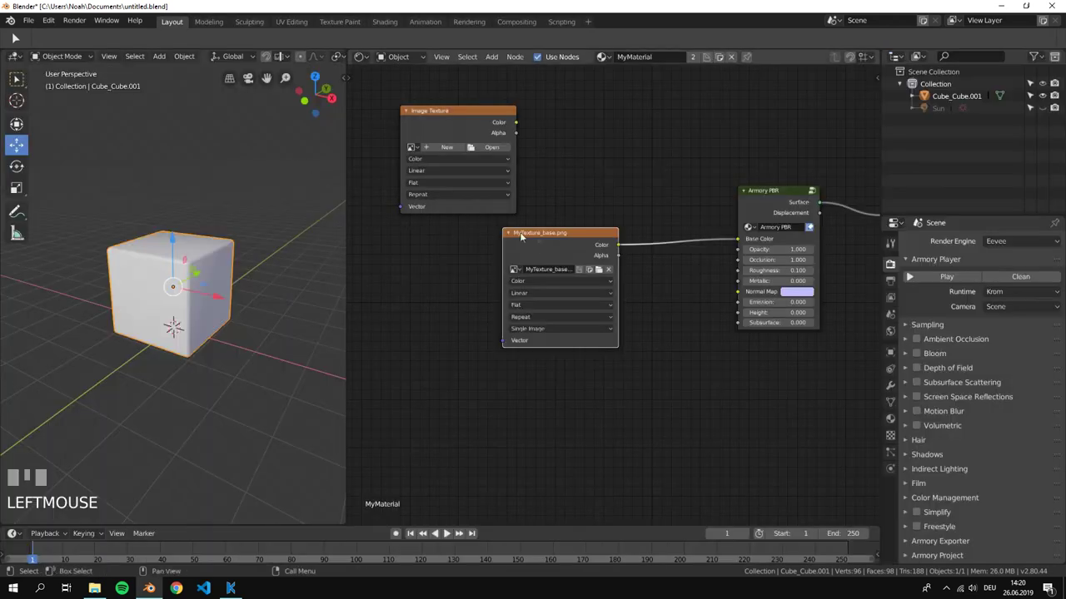
# Switch the 3D view to Material Preview and orbit around the textured cube.
pyautogui.scroll(3, 300, 150)
pyautogui.scroll(5, 319, 58)
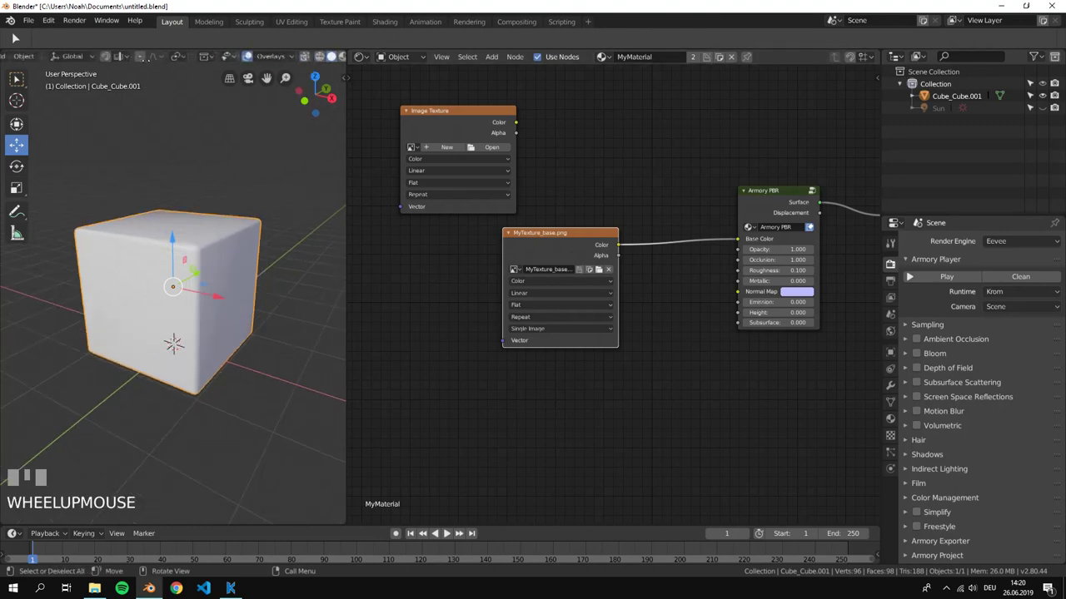
pyautogui.click(328, 57)
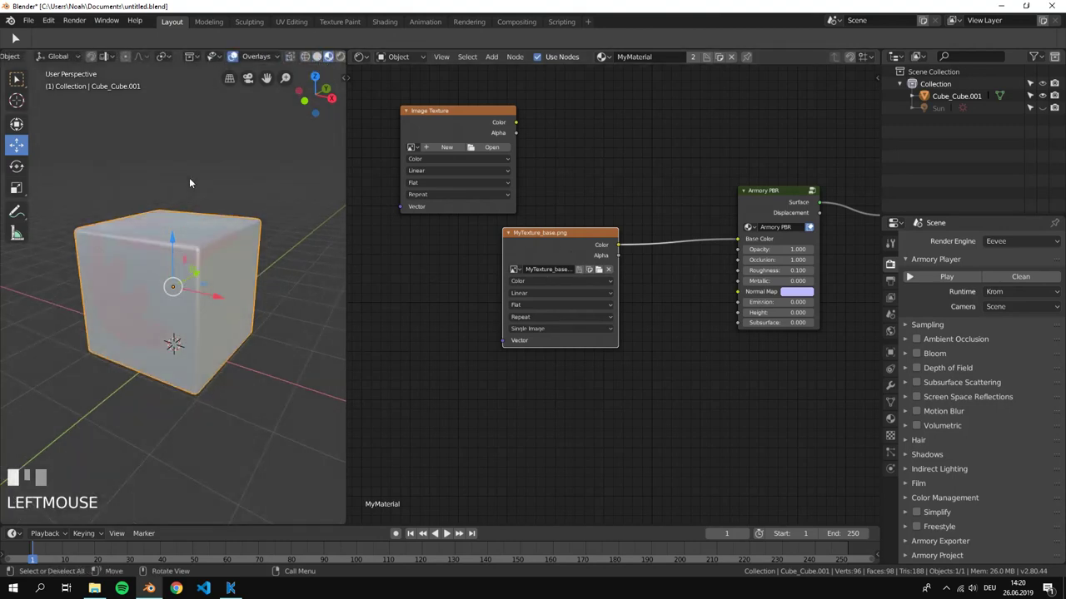
pyautogui.moveTo(274, 274)
pyautogui.mouseDown(button='middle')
pyautogui.moveTo(285, 291)
pyautogui.moveTo(268, 233)
pyautogui.moveTo(159, 279)
pyautogui.mouseUp(button='middle')
# Launch the Armory player with F5 and swing the camera onto the cube's top.
pyautogui.press('F5')
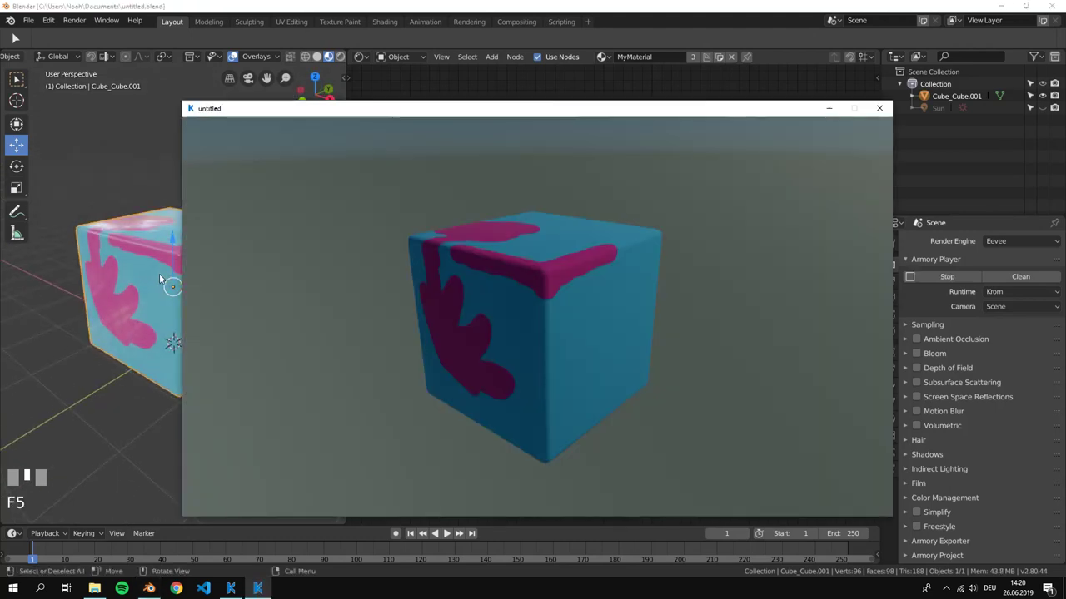
pyautogui.moveTo(376, 273); pyautogui.dragTo(804, 138)
# Close the player and duplicate the base texture node, loading MyTexture_met.png into the copy.
pyautogui.click(879, 108)
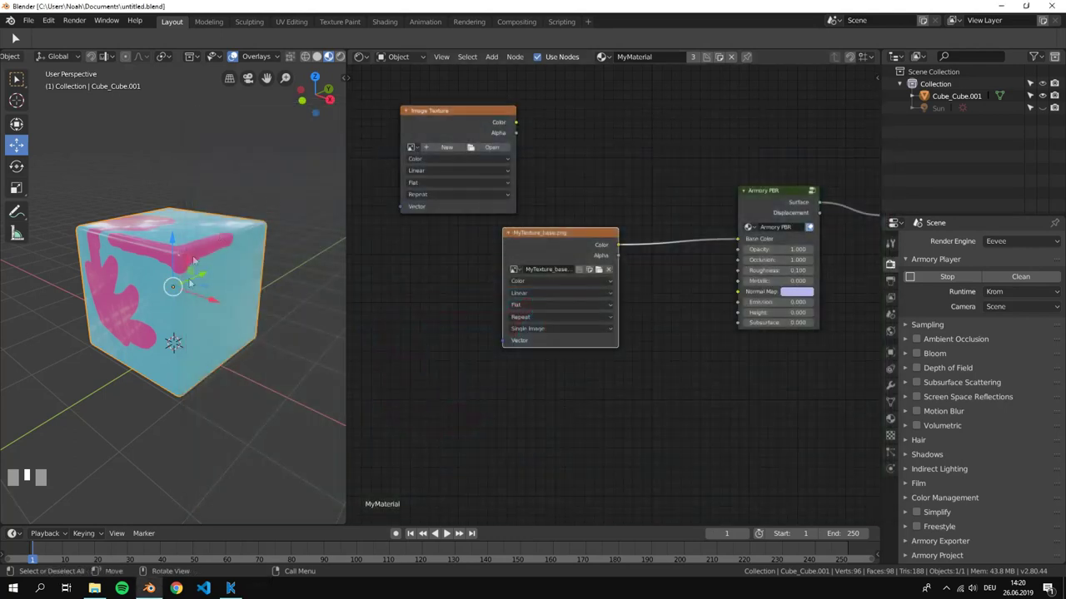
pyautogui.click(552, 239)
pyautogui.hotkey('shift', 'd')
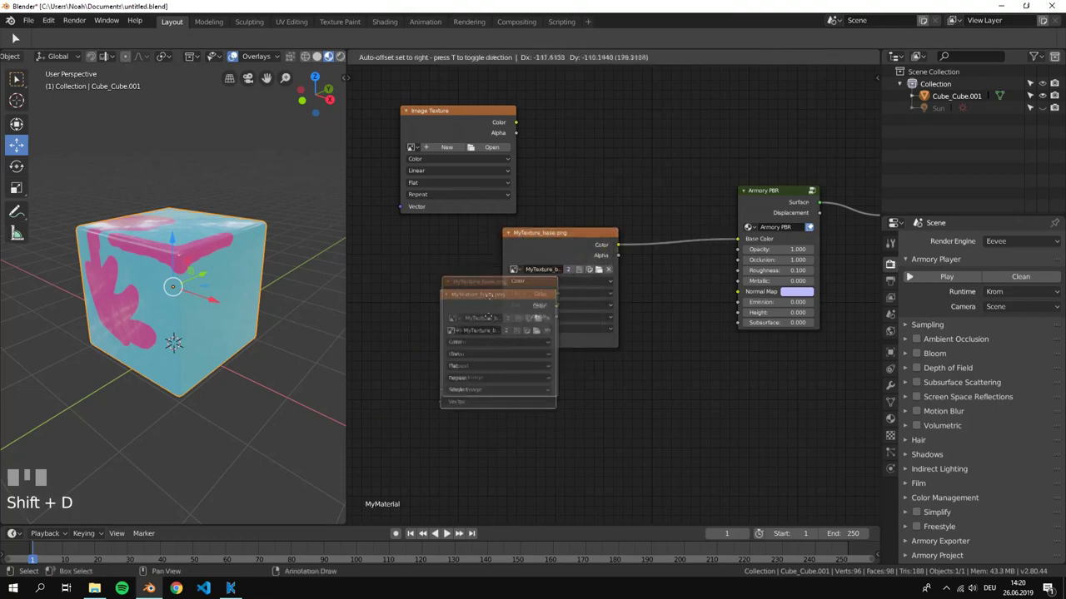
pyautogui.click(546, 367)
pyautogui.click(612, 379)
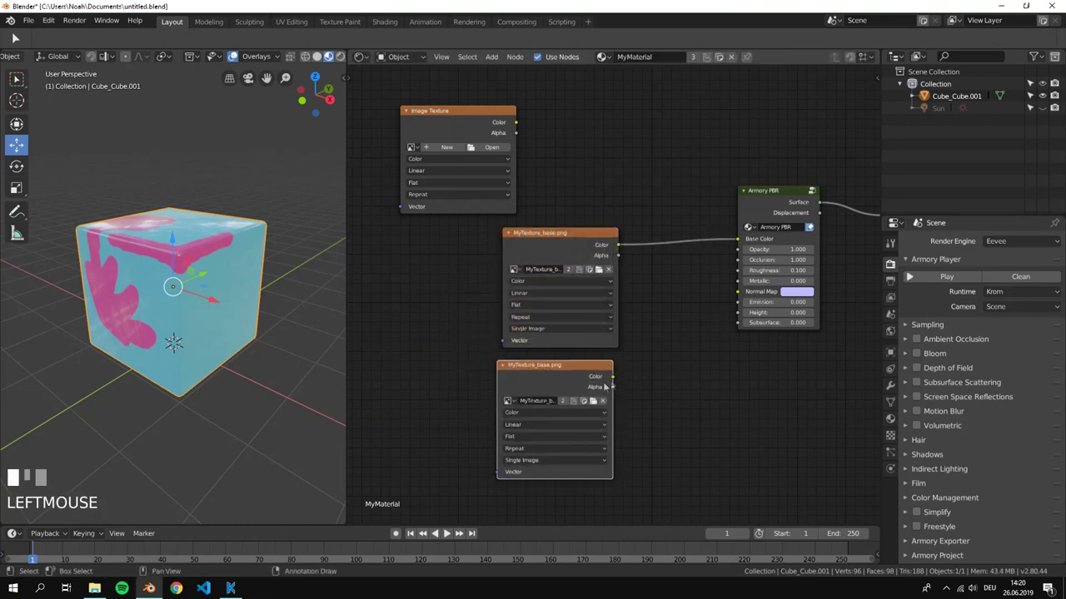
pyautogui.click(596, 402)
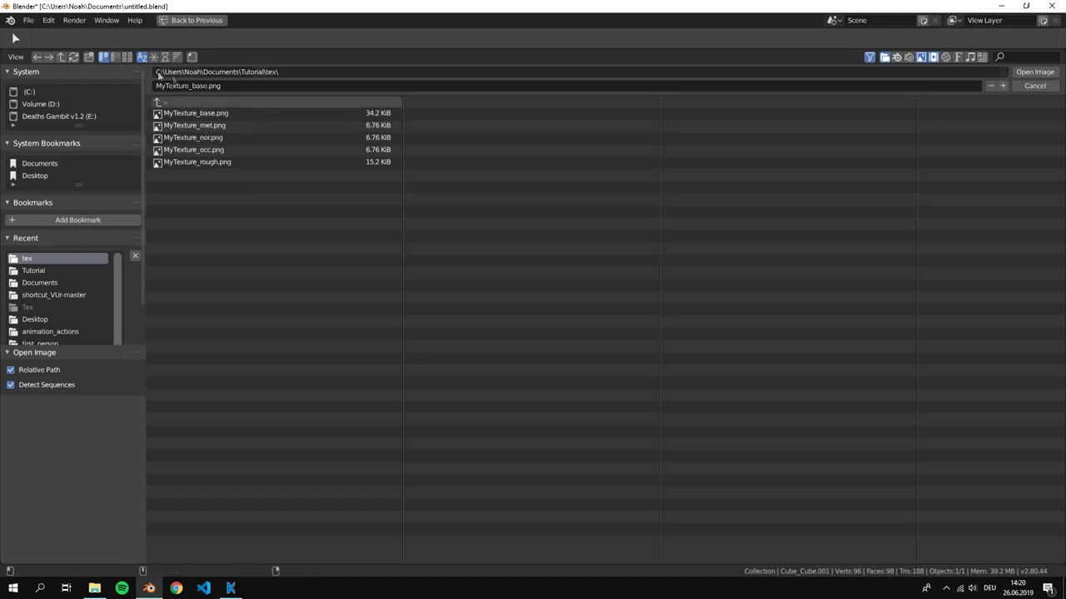
pyautogui.click(130, 58)
pyautogui.doubleClick(367, 144)
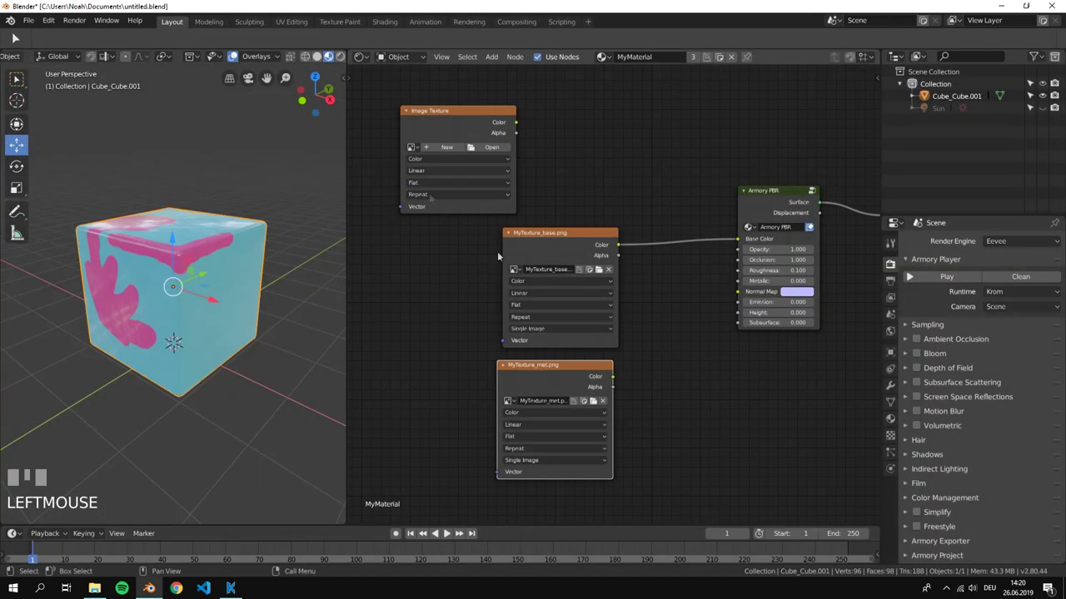
# Connect the met texture to Armory PBR Metallic and set its color space to Non-Color Data.
pyautogui.moveTo(623, 383); pyautogui.dragTo(737, 280)
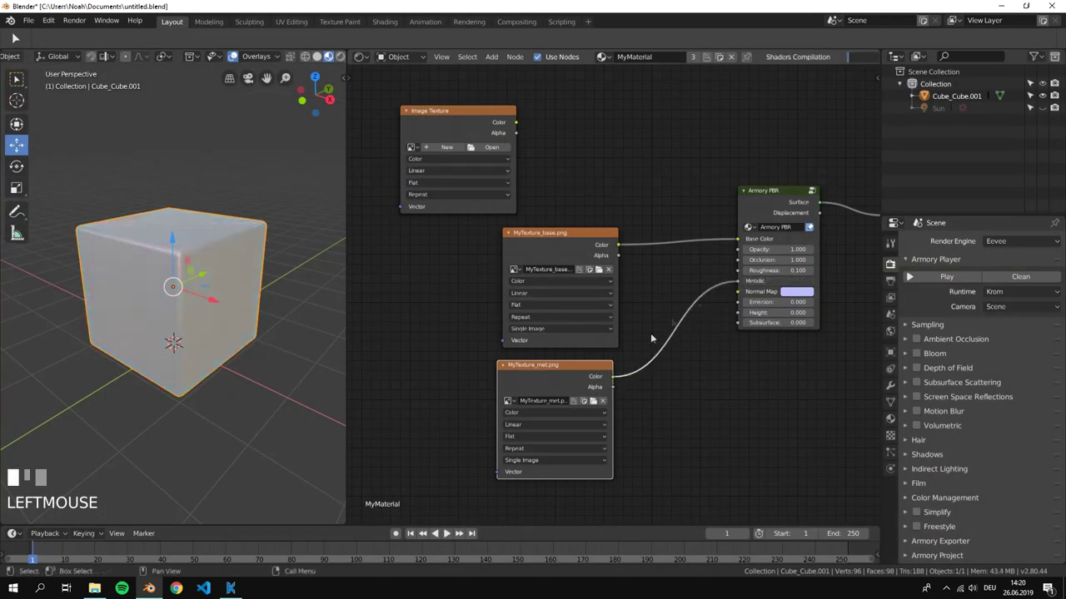
pyautogui.moveTo(627, 360); pyautogui.dragTo(537, 266, button='middle')
pyautogui.click(493, 290)
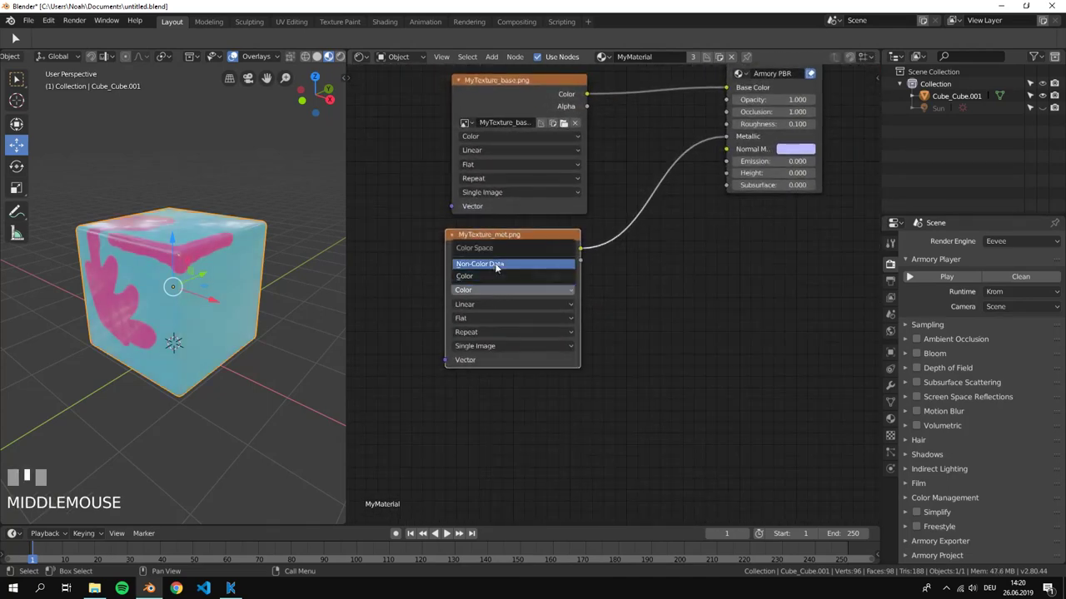
pyautogui.click(498, 263)
pyautogui.click(513, 80)
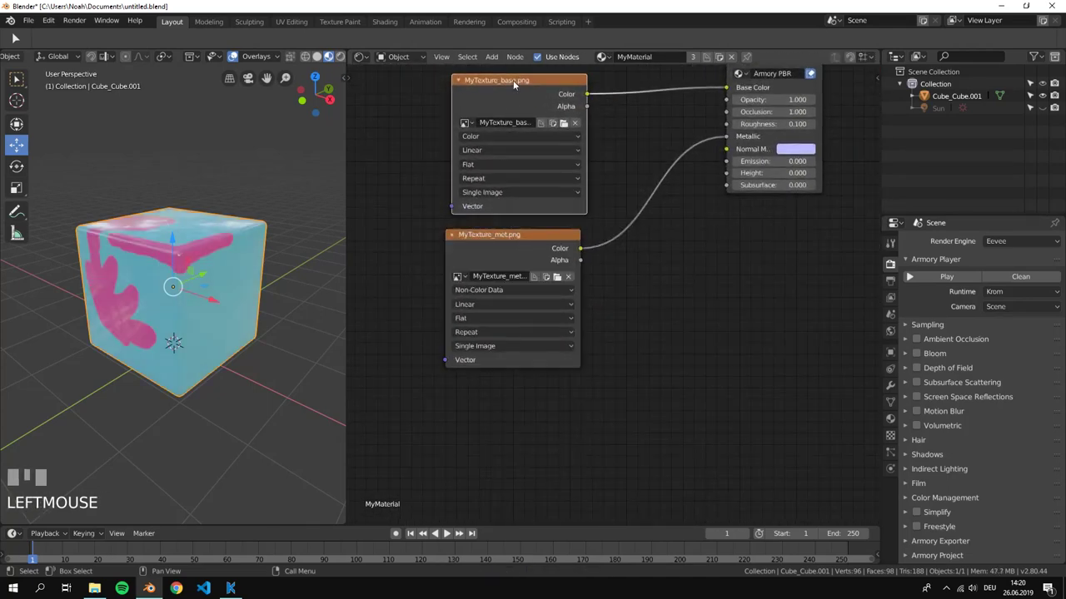
pyautogui.click(564, 136)
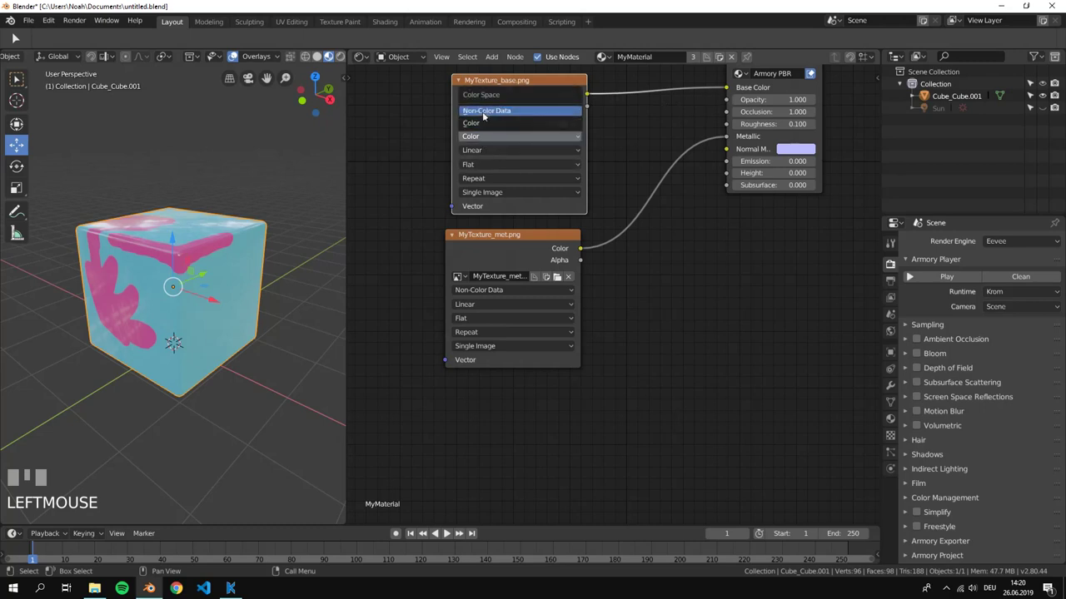
pyautogui.moveTo(520, 327); pyautogui.dragTo(538, 322)
pyautogui.scroll(-1, 537, 292)
pyautogui.hotkey('shift', 'd')
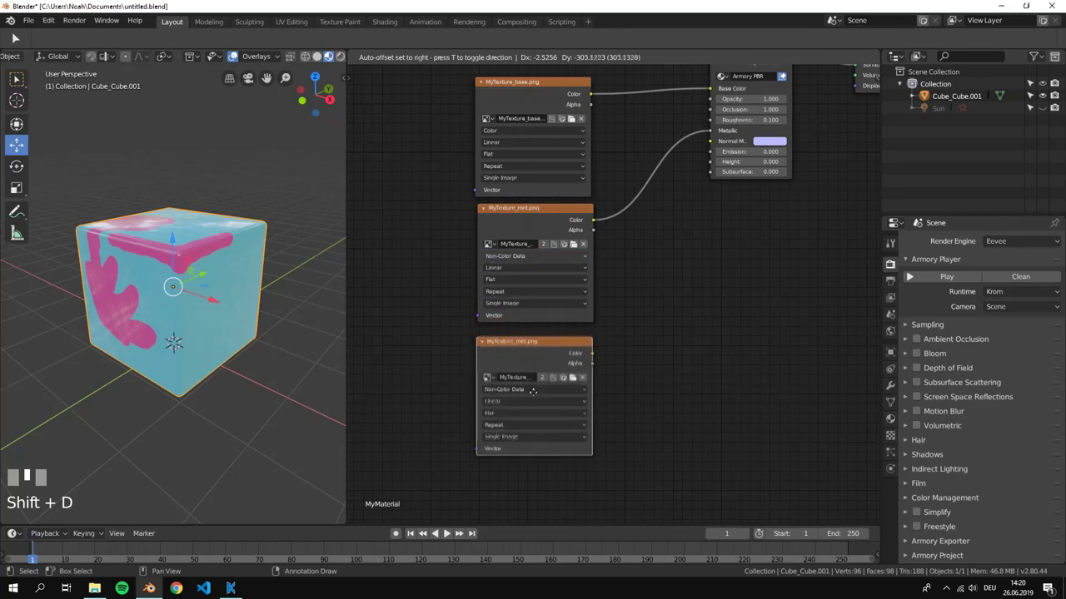
# Load MyTexture_nor.png into the new texture copy and connect it to Normal Map.
pyautogui.click(572, 379)
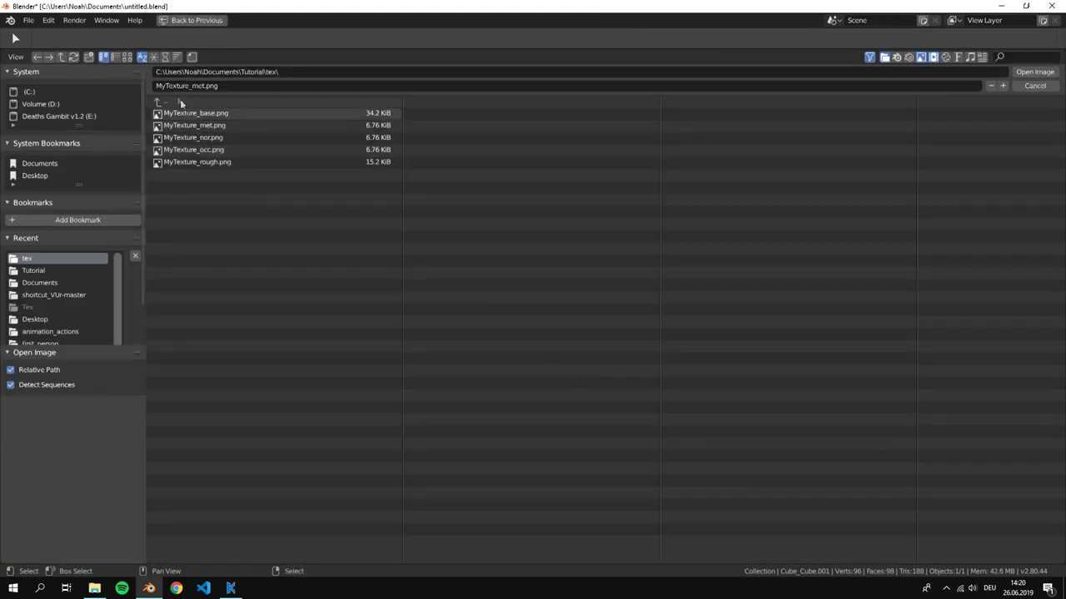
pyautogui.click(127, 56)
pyautogui.click(488, 166)
pyautogui.doubleClick(488, 167)
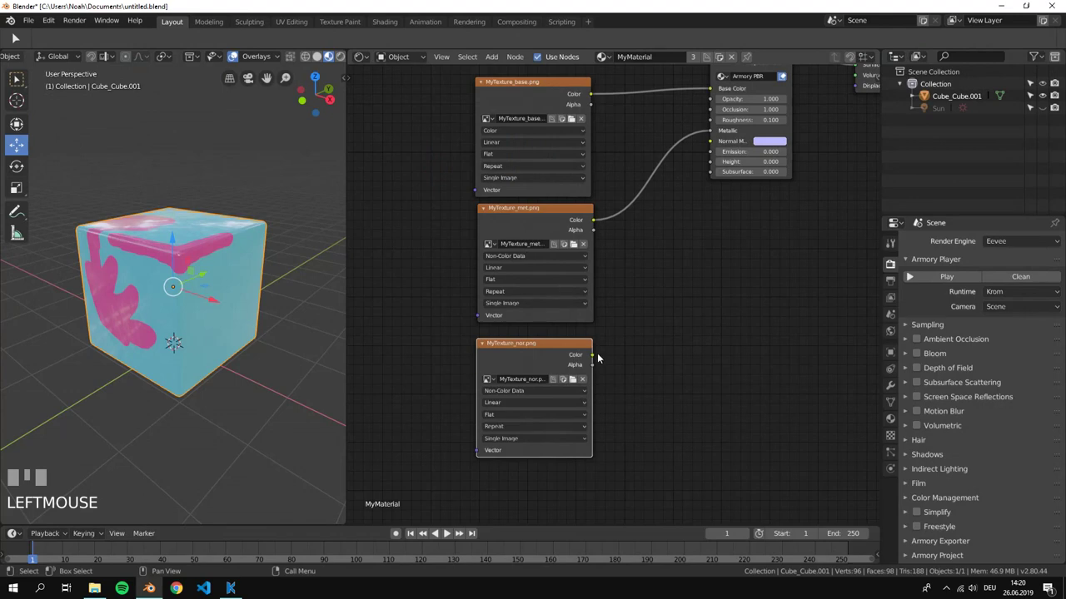
pyautogui.moveTo(598, 358); pyautogui.dragTo(712, 140)
# Collapse the met and nor texture nodes and stack them together.
pyautogui.scroll(-3, 538, 388)
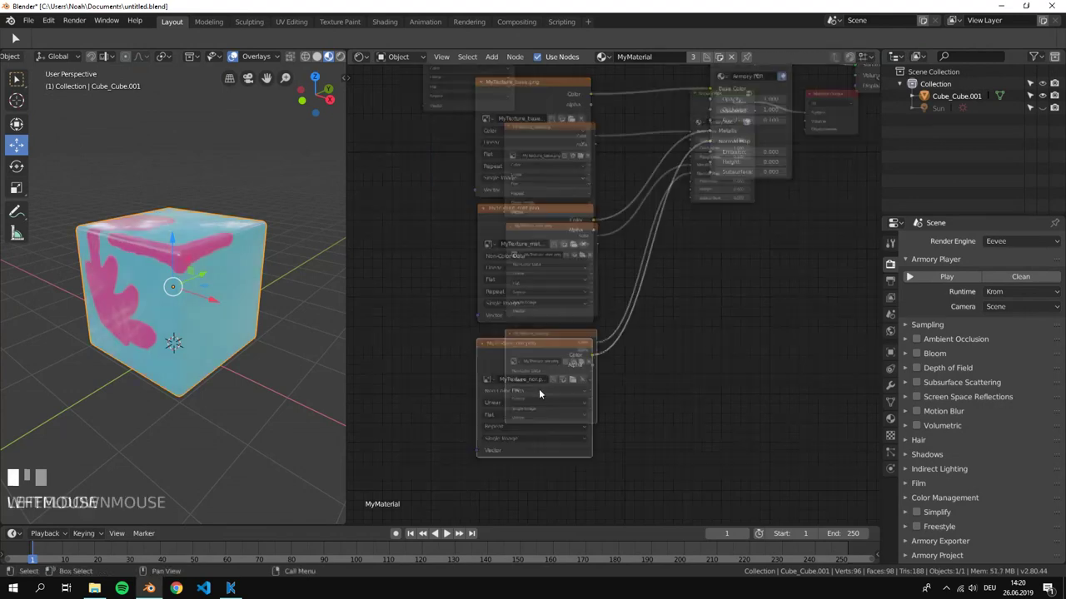
pyautogui.moveTo(539, 389); pyautogui.dragTo(503, 241, button='middle')
pyautogui.click(502, 241)
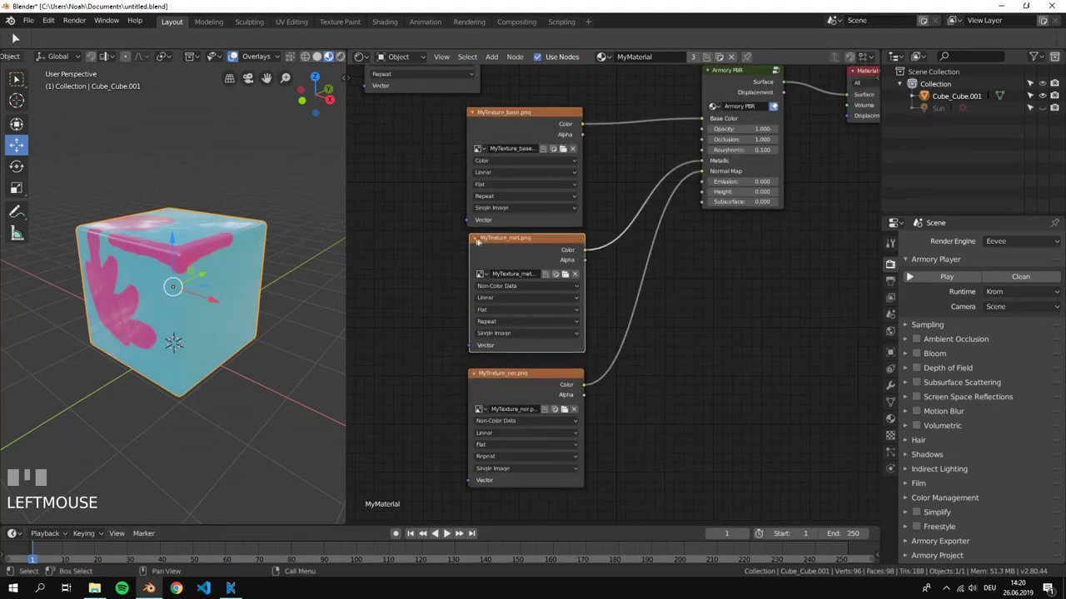
pyautogui.click(474, 239)
pyautogui.click(474, 373)
pyautogui.moveTo(474, 374); pyautogui.dragTo(496, 260)
# Add a MyTexture_rough.png node linked to Roughness and collapse it.
pyautogui.hotkey('shift', 'd')
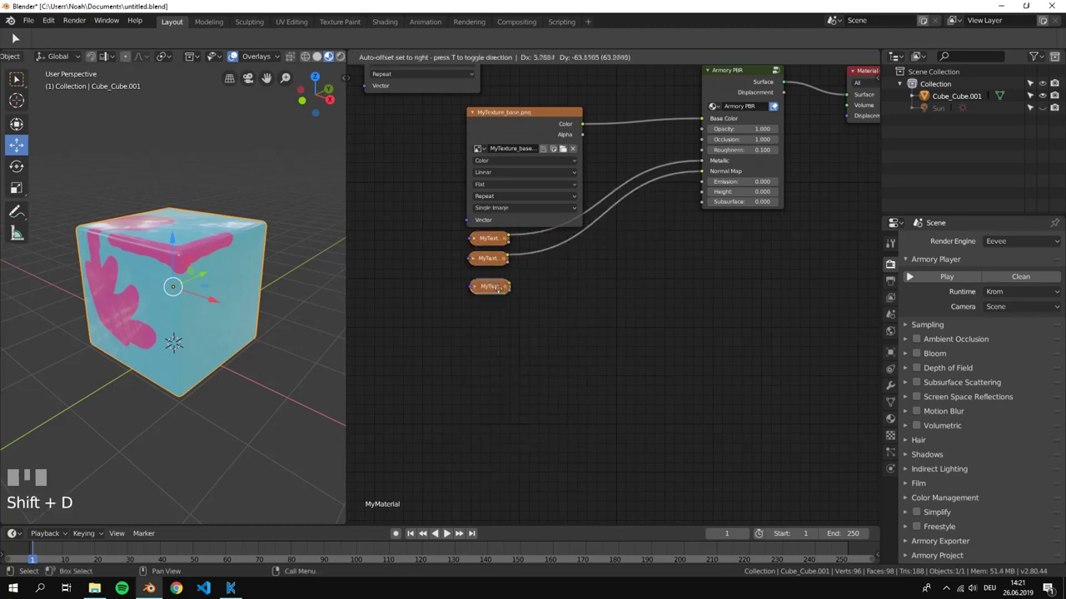
pyautogui.click(491, 312)
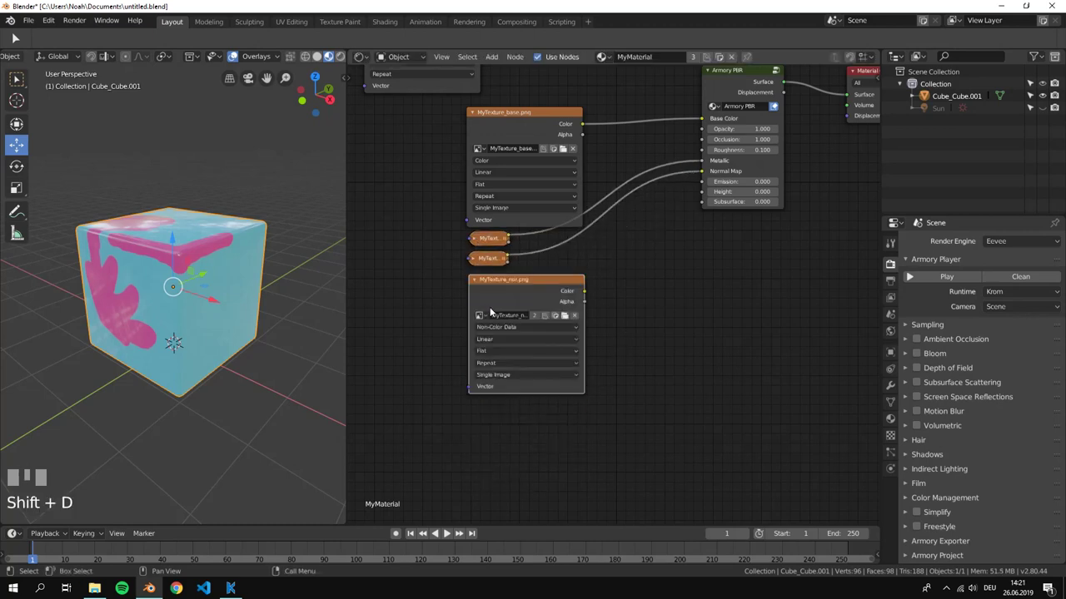
pyautogui.click(563, 316)
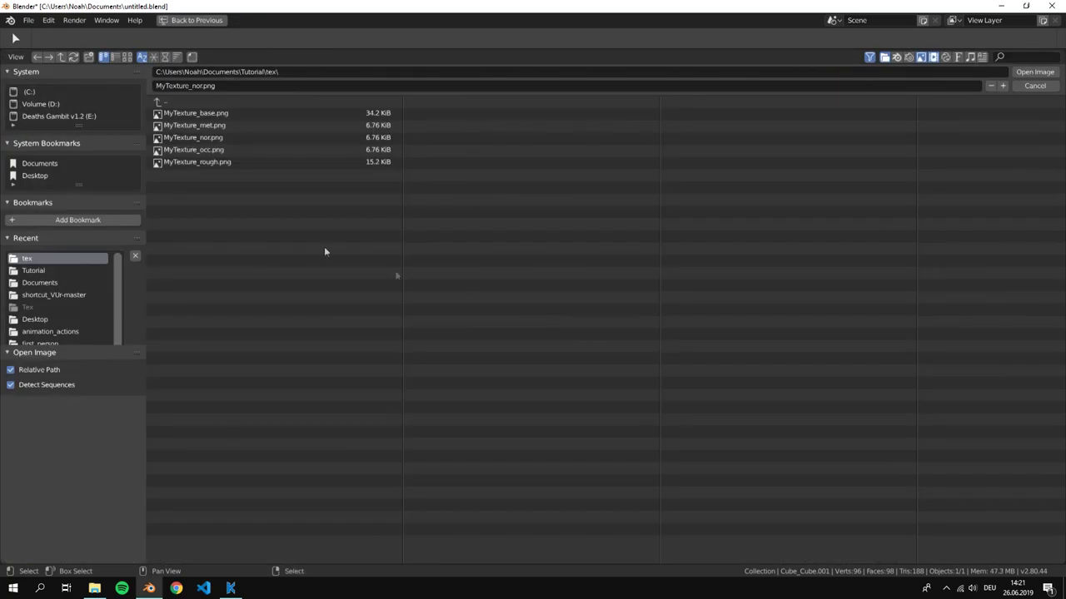
pyautogui.doubleClick(233, 162)
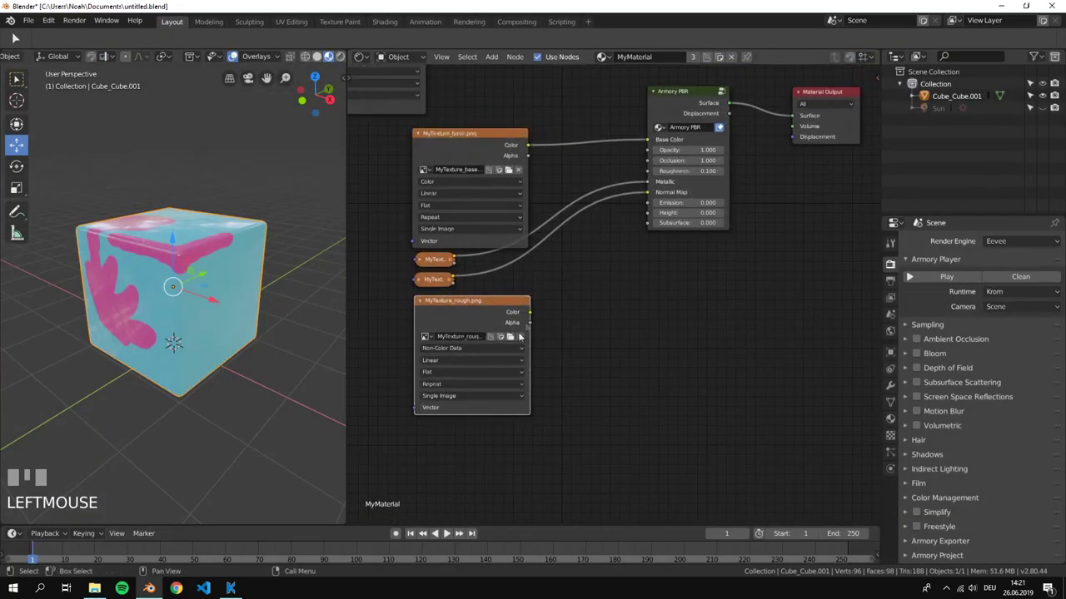
pyautogui.moveTo(529, 318); pyautogui.dragTo(647, 171)
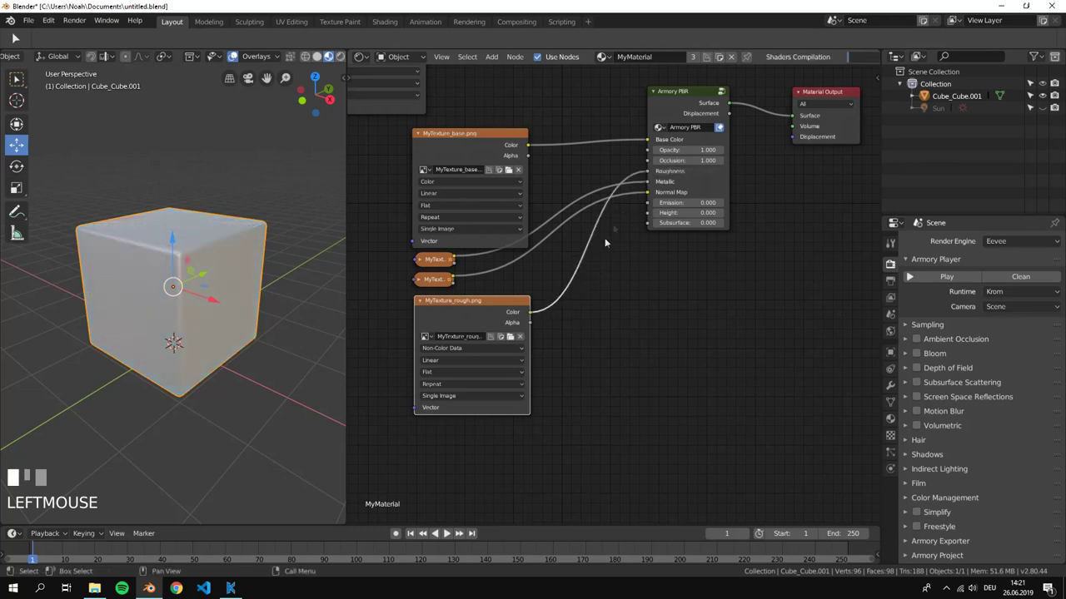
pyautogui.press('h')
pyautogui.scroll(-1, 461, 301)
pyautogui.scroll(2, 200, 299)
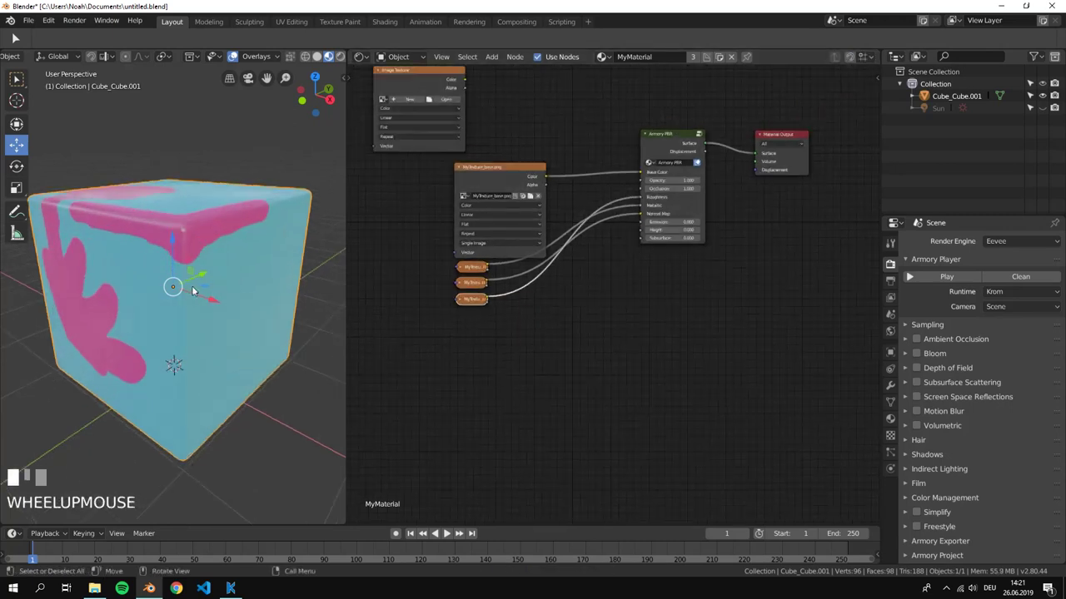
pyautogui.moveTo(199, 300); pyautogui.dragTo(203, 301, button='middle')
pyautogui.press('F5')
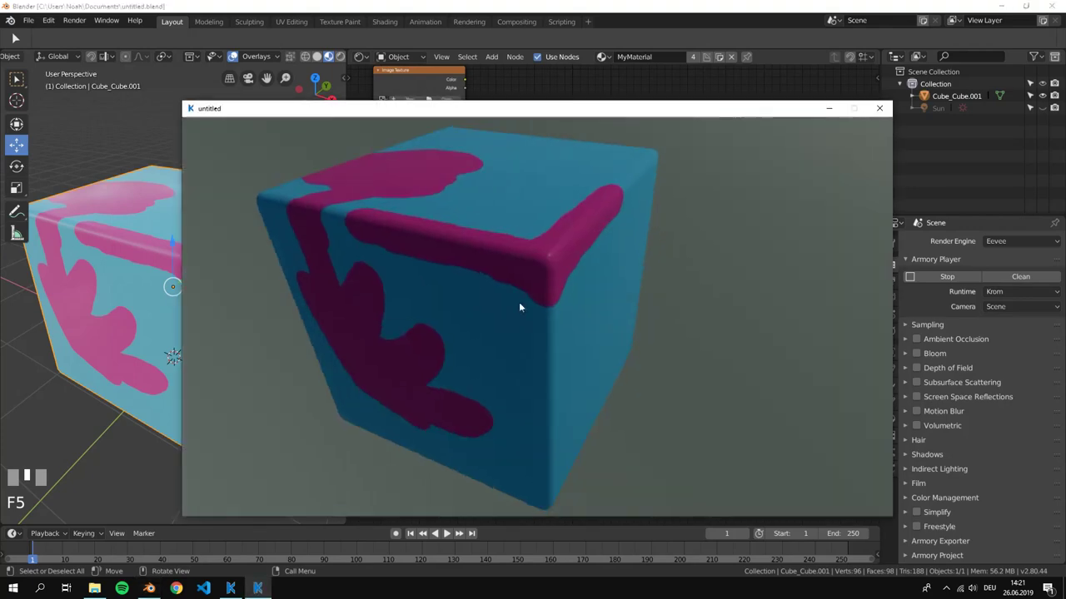
pyautogui.moveTo(519, 307); pyautogui.dragTo(533, 241)
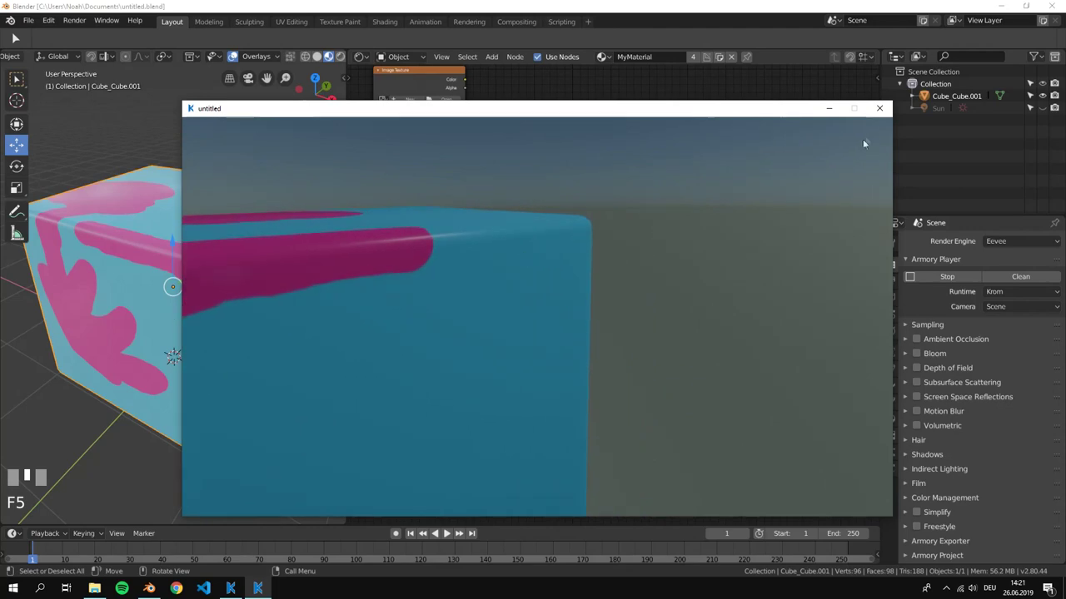
pyautogui.click(879, 108)
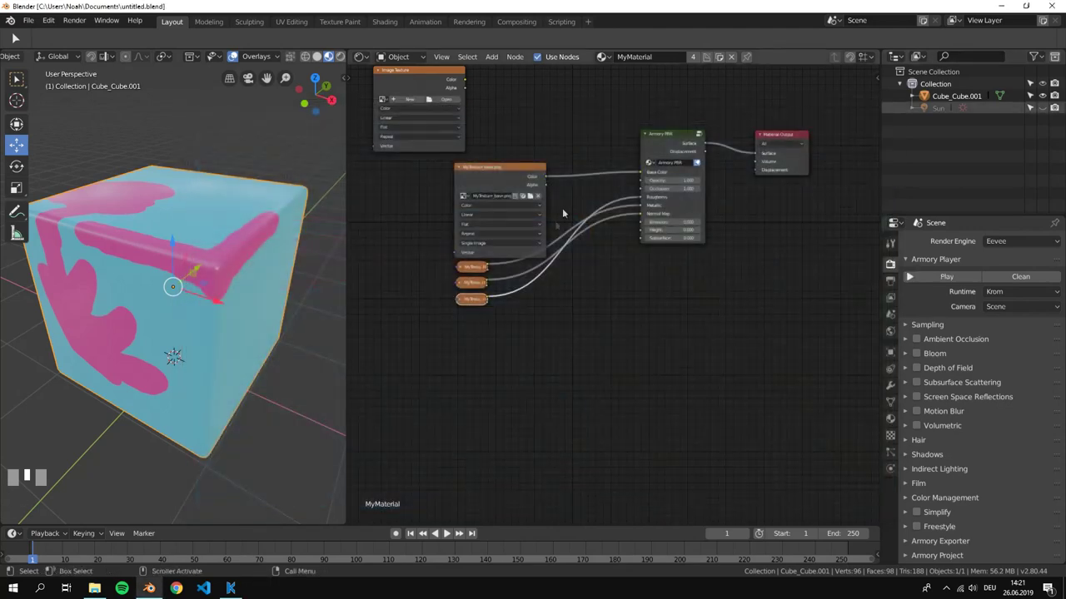
pyautogui.click(489, 171)
# Remove the leftover empty Image Texture node, leaving only the four MyTexture nodes wired into MyMaterial.
pyautogui.scroll(1, 490, 166)
pyautogui.moveTo(483, 147); pyautogui.dragTo(465, 131)
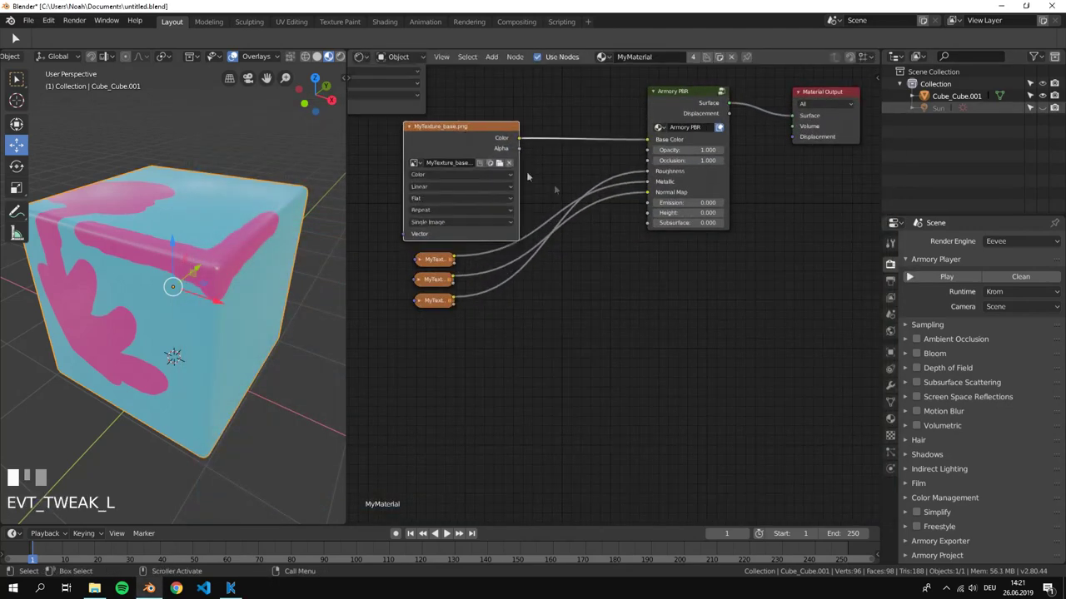
pyautogui.moveTo(527, 177); pyautogui.dragTo(638, 239, button='middle')
pyautogui.press('x')
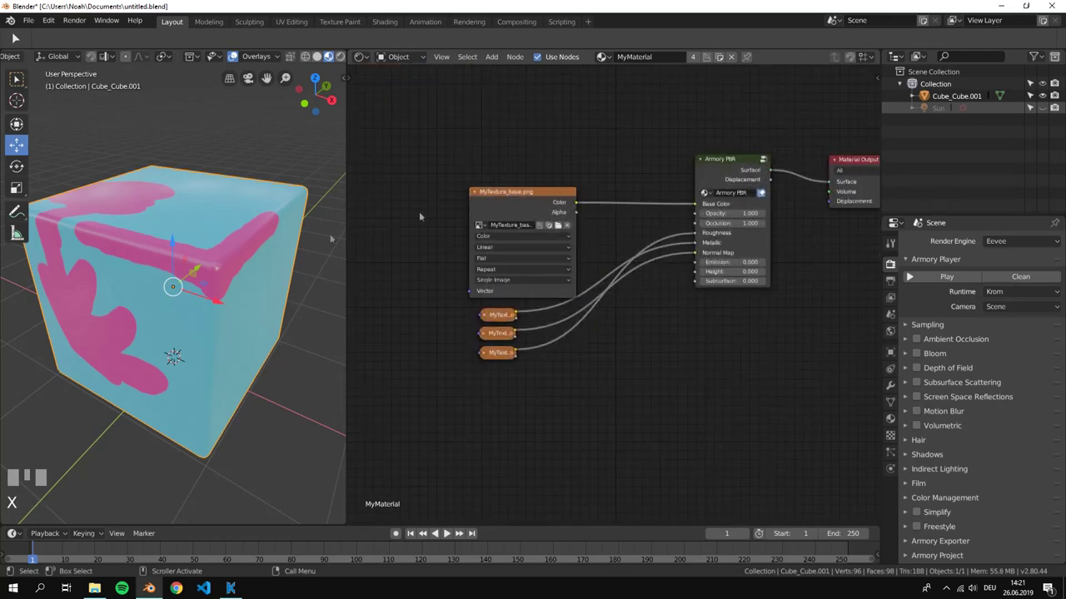
pyautogui.keyDown('ctrl'); pyautogui.moveTo(177, 250); pyautogui.dragTo(176, 274, button='middle'); pyautogui.keyUp('ctrl')
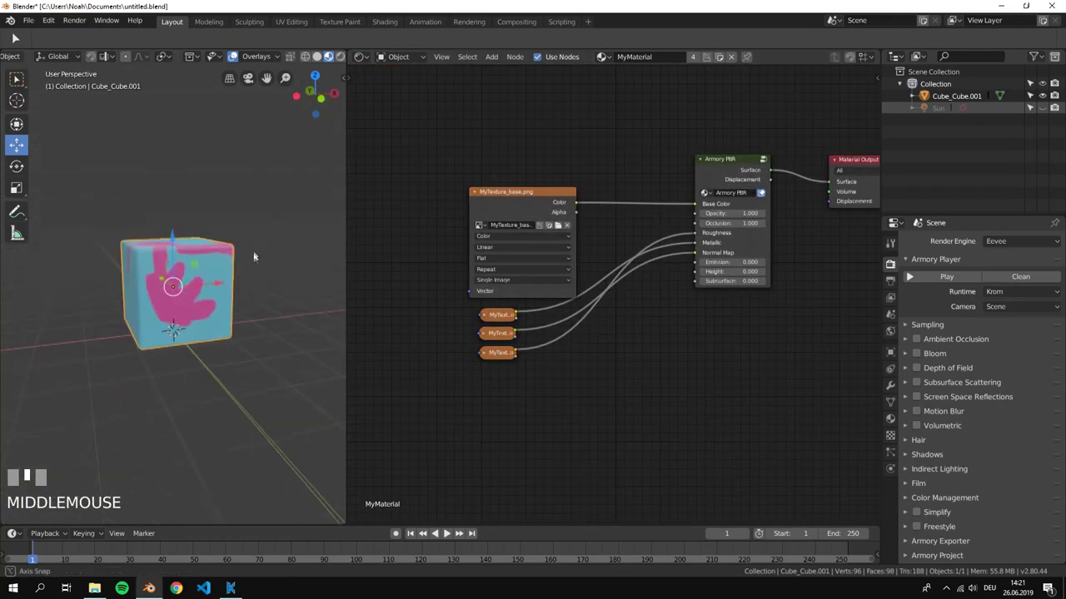